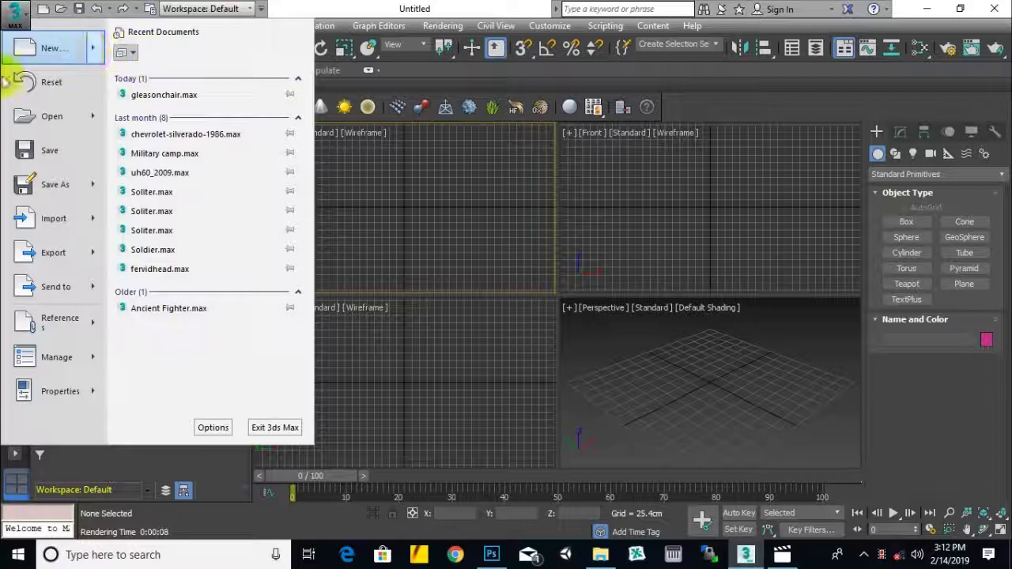
Review the New, Open, Export and Save As file options, view the scenes folder for opening a file, and close it without opening anything.
{"action": "mouse_move", "coordinate": [79, 40]}
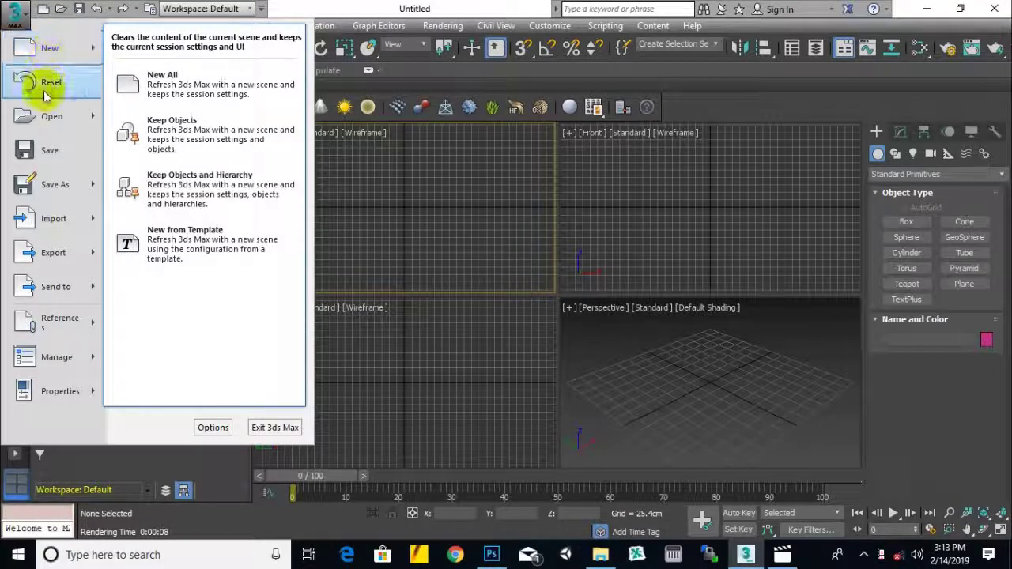
{"action": "mouse_move", "coordinate": [45, 120]}
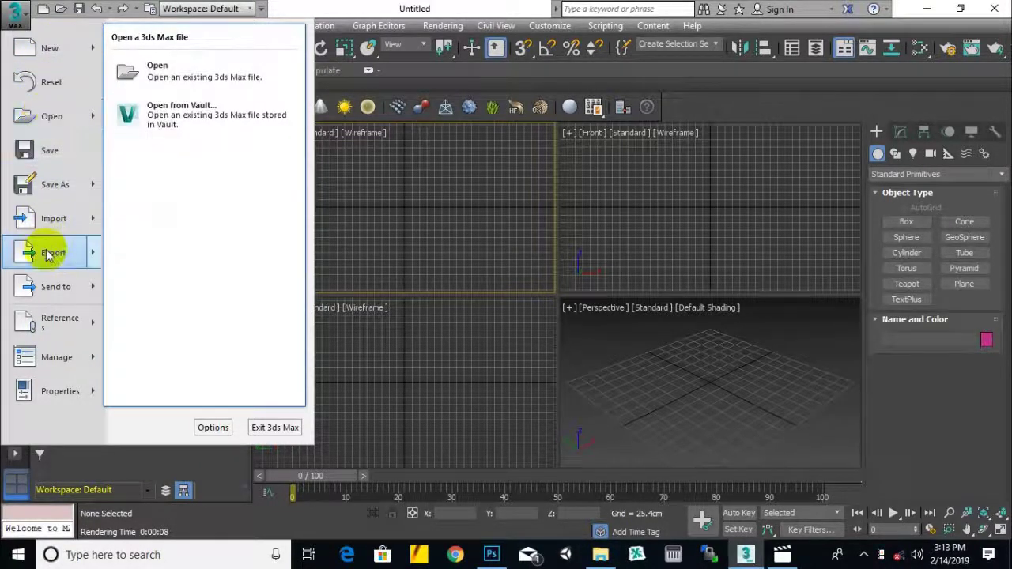
{"action": "mouse_move", "coordinate": [47, 253]}
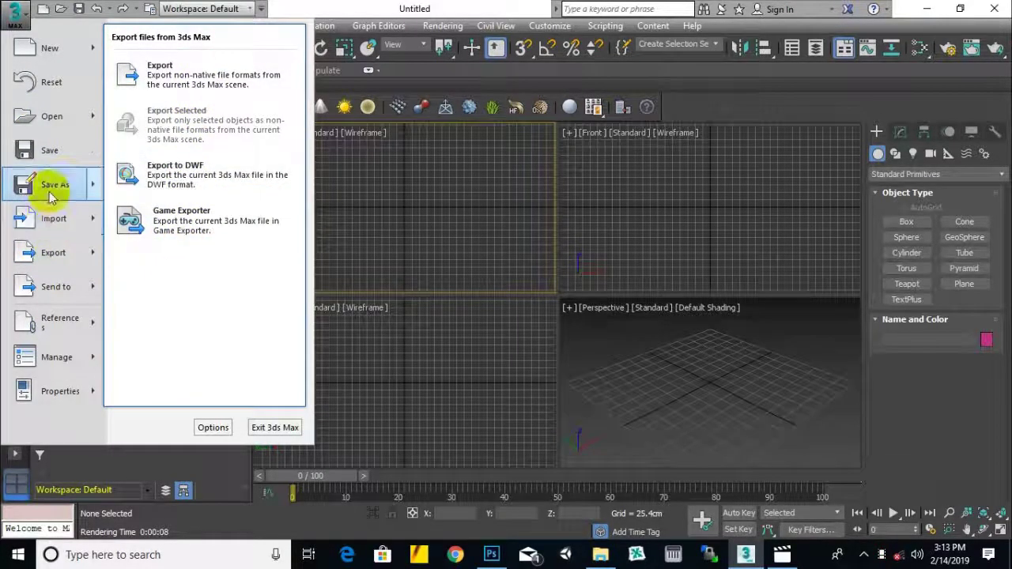
{"action": "mouse_move", "coordinate": [51, 194]}
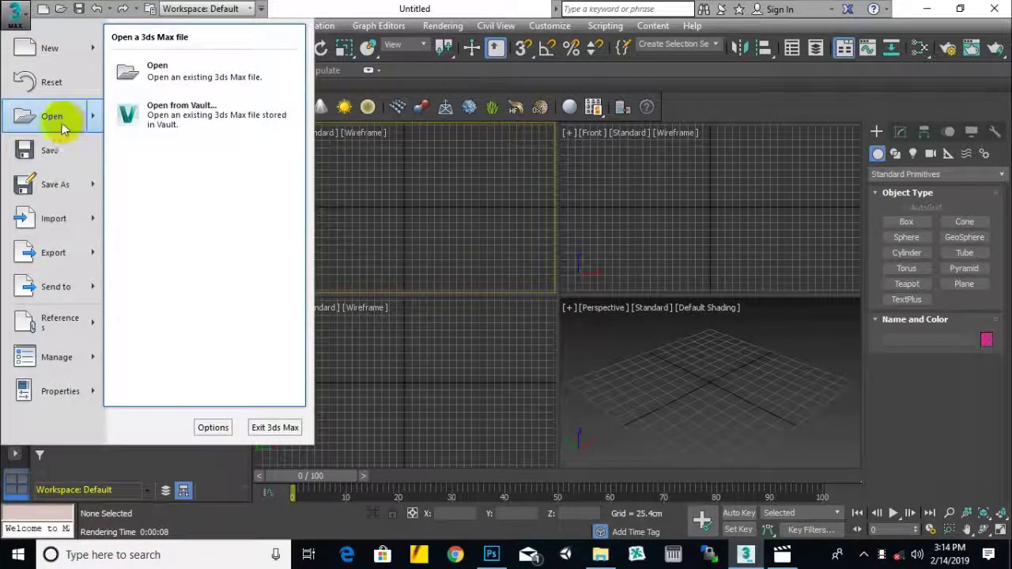
{"action": "left_click", "coordinate": [212, 81]}
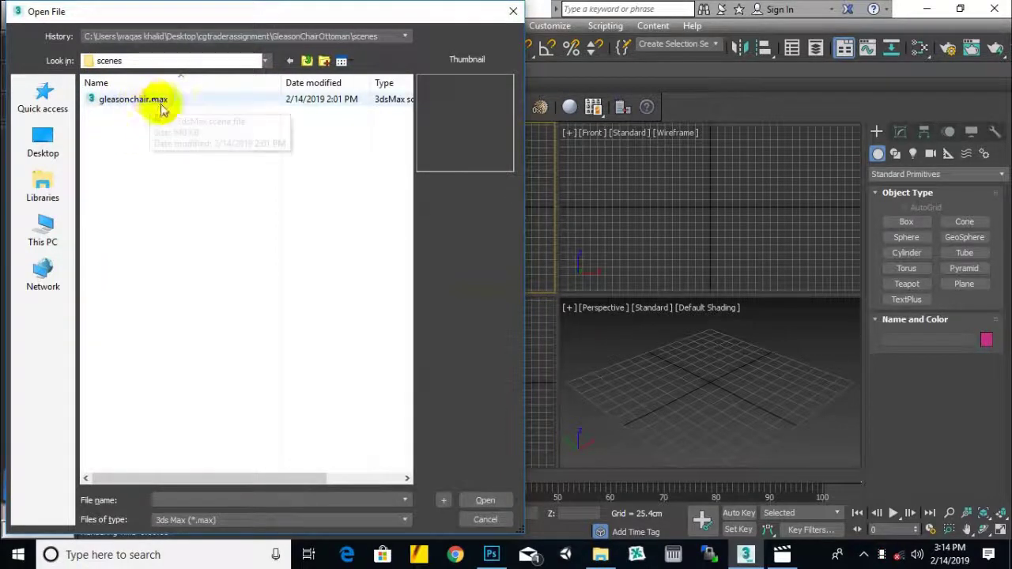
{"action": "left_click", "coordinate": [512, 14]}
Examine the Save As and Export options and the list of available export file formats, and cancel the export.
{"action": "left_click", "coordinate": [18, 14]}
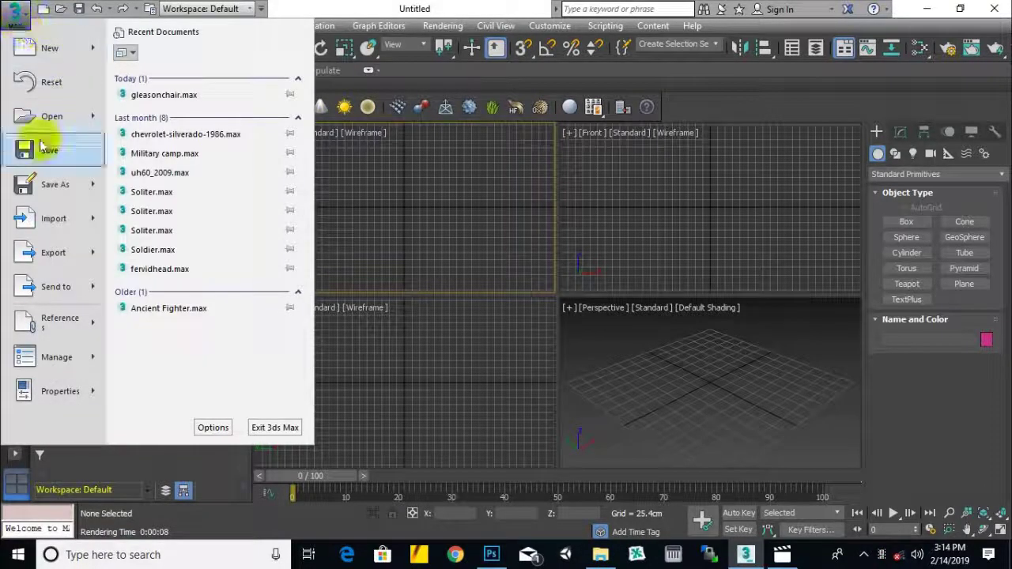
{"action": "mouse_move", "coordinate": [48, 187]}
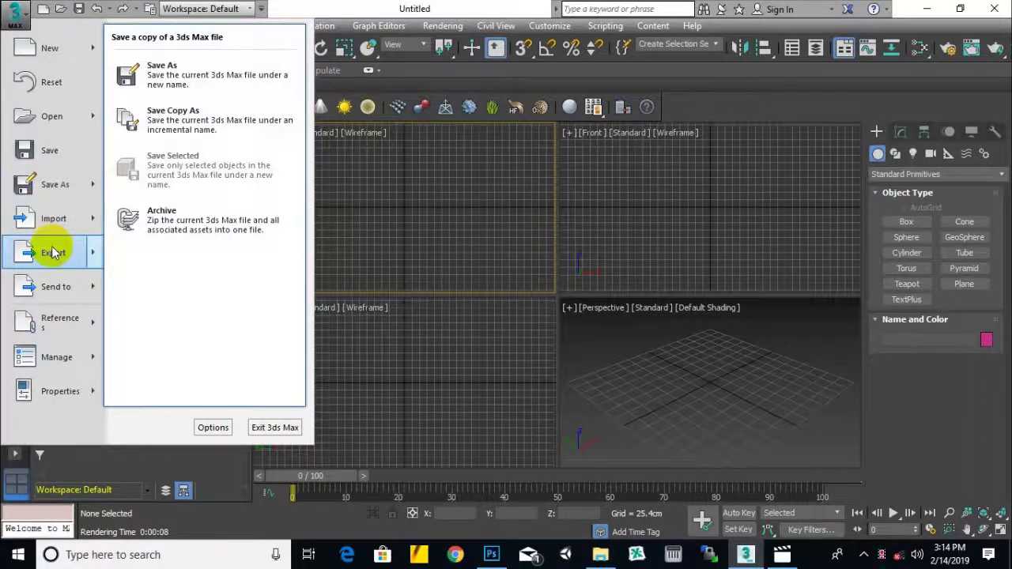
{"action": "mouse_move", "coordinate": [59, 232]}
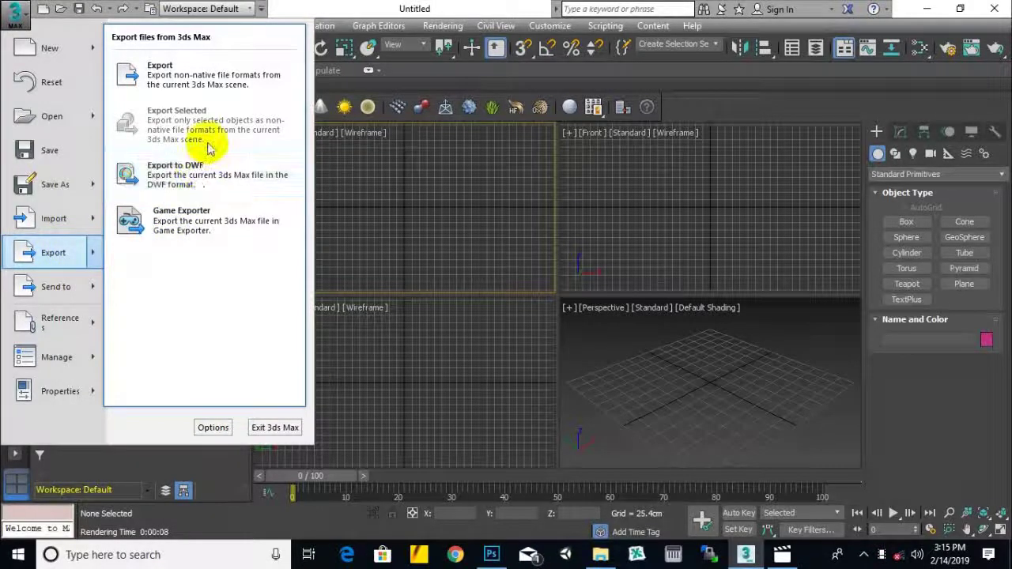
{"action": "left_click", "coordinate": [208, 72]}
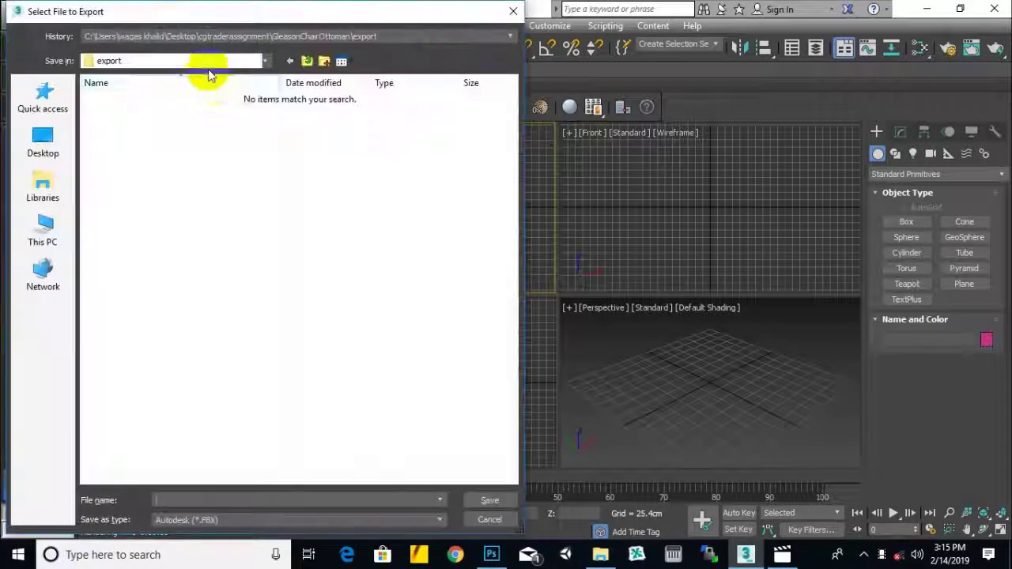
{"action": "left_click", "coordinate": [435, 520]}
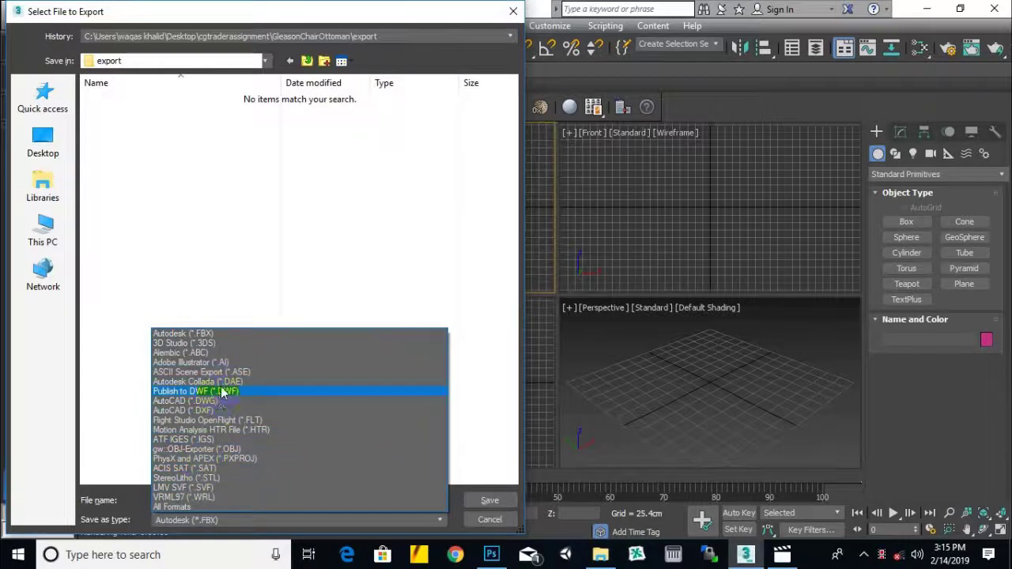
{"action": "left_click", "coordinate": [296, 261]}
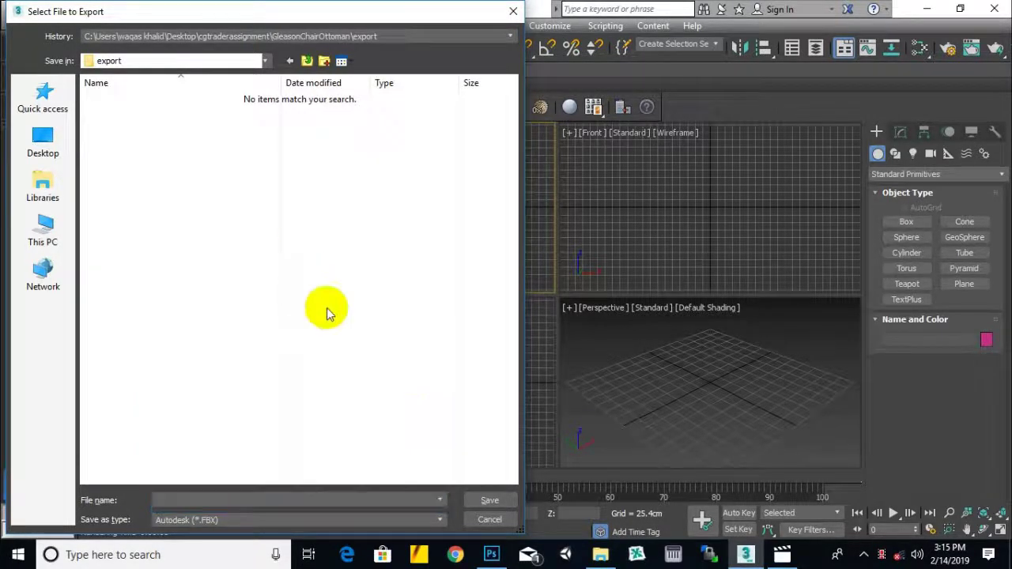
{"action": "left_click", "coordinate": [472, 522]}
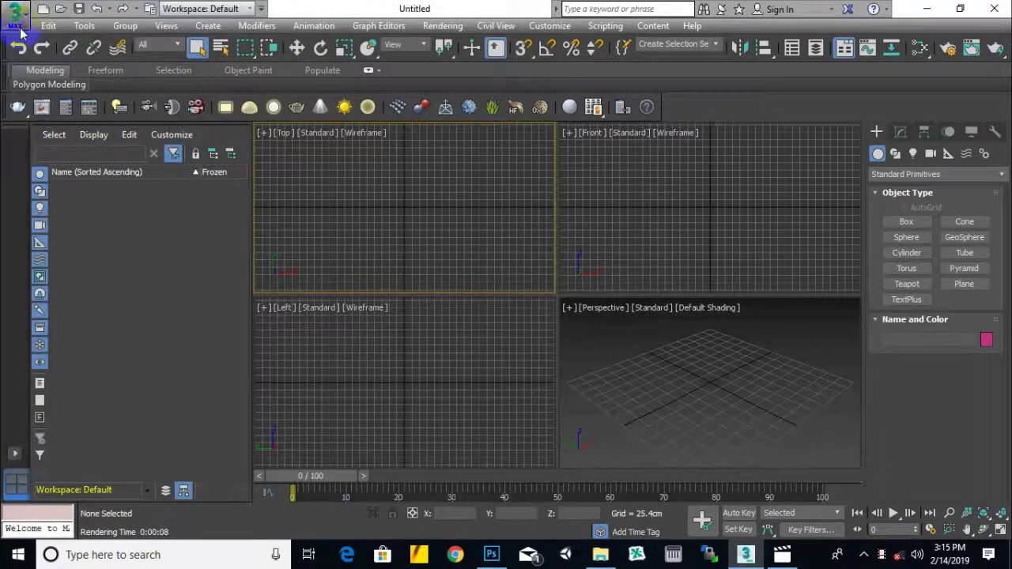
Examine the Send to options for MotionBuilder, Mudbox and Print Studio, and the options for inserting external references.
{"action": "left_click", "coordinate": [14, 14]}
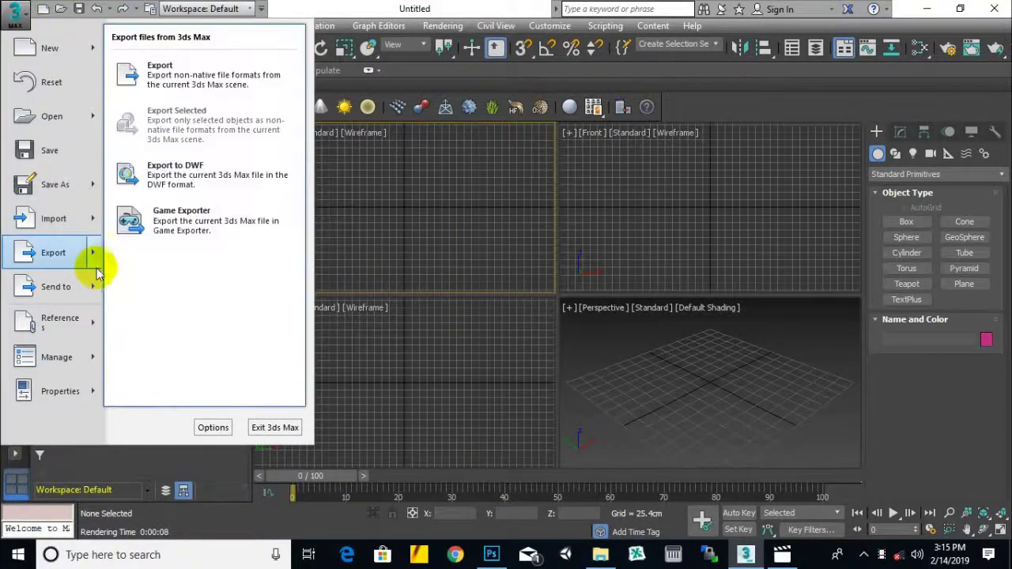
{"action": "mouse_move", "coordinate": [90, 291]}
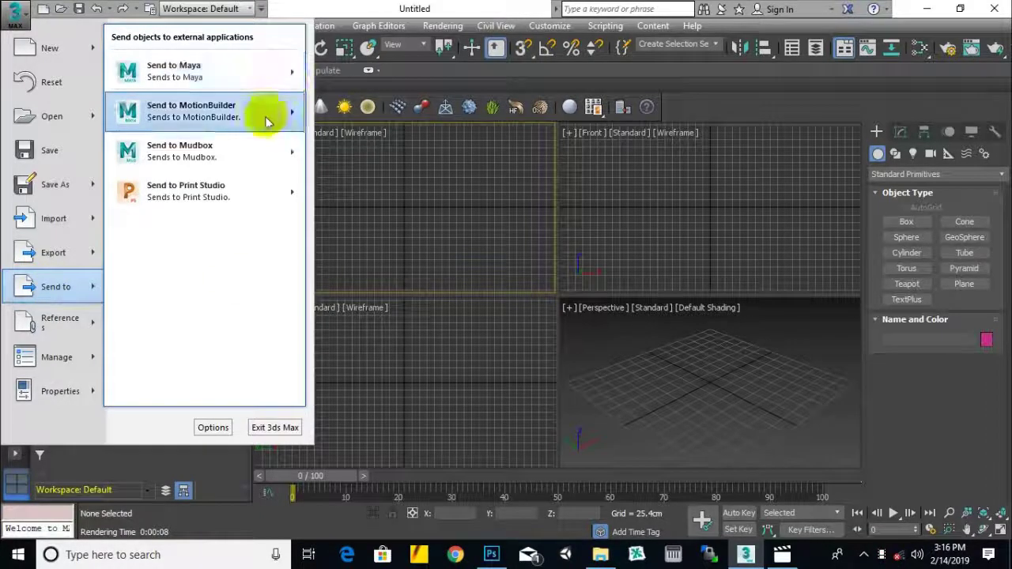
{"action": "mouse_move", "coordinate": [248, 151]}
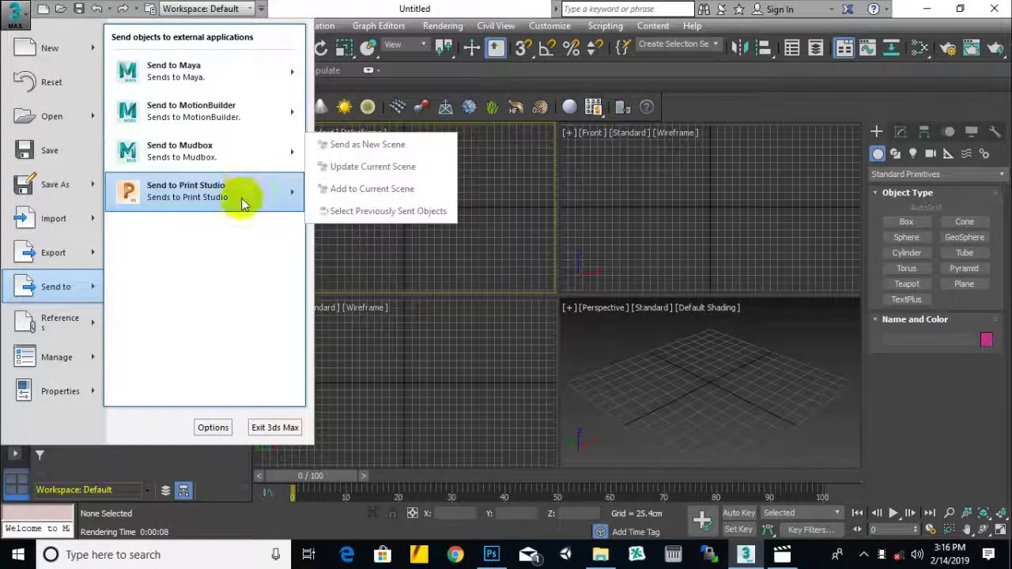
{"action": "mouse_move", "coordinate": [241, 197]}
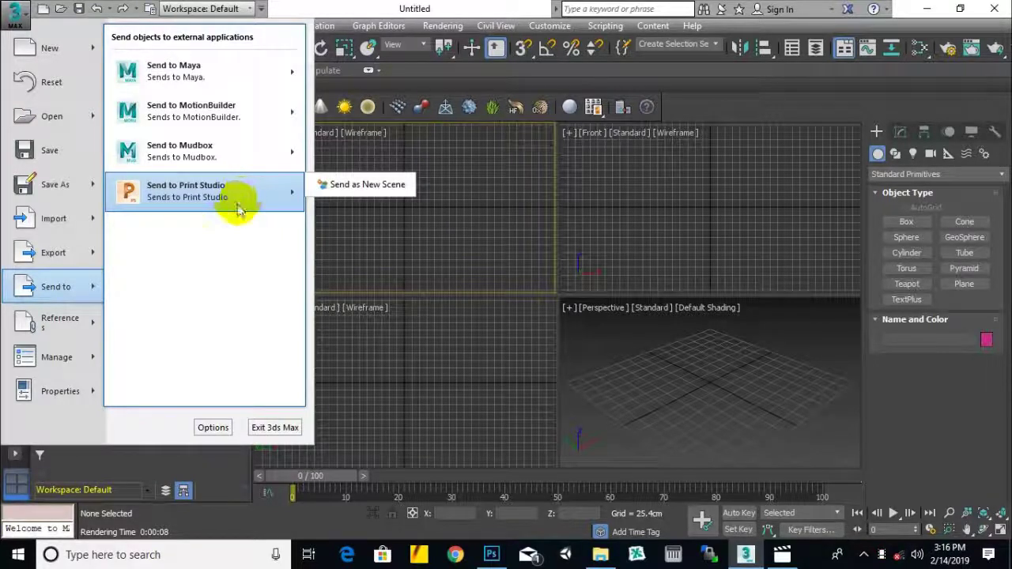
{"action": "mouse_move", "coordinate": [88, 326]}
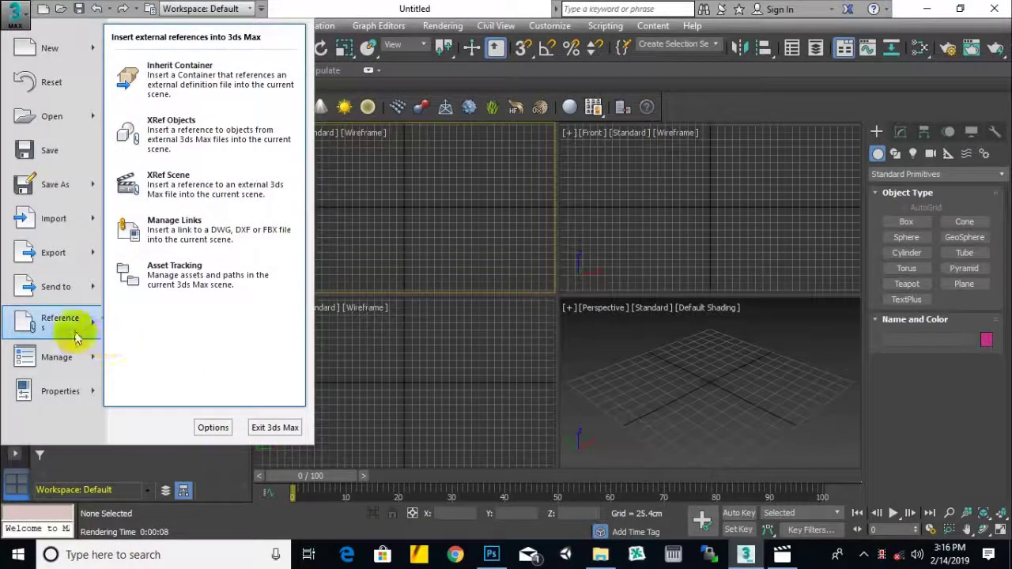
{"action": "mouse_move", "coordinate": [66, 359]}
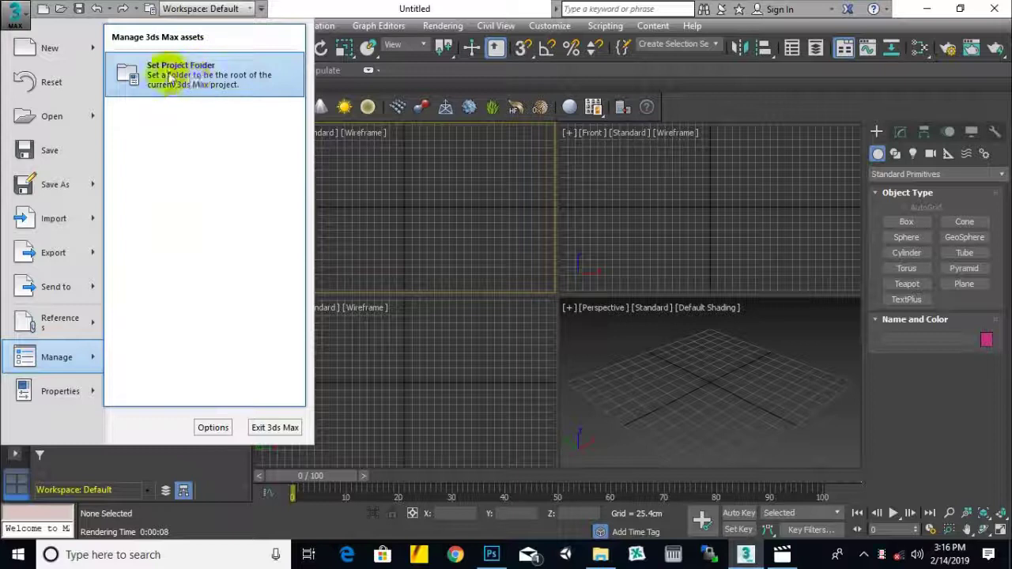
{"action": "left_click", "coordinate": [195, 75]}
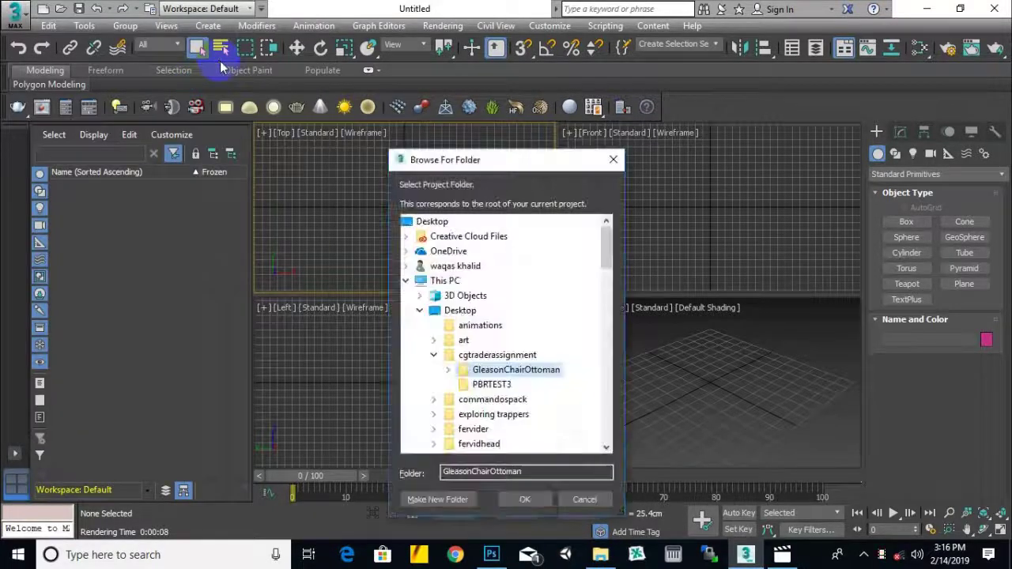
{"action": "left_click_drag", "start_coordinate": [554, 162], "coordinate": [551, 130]}
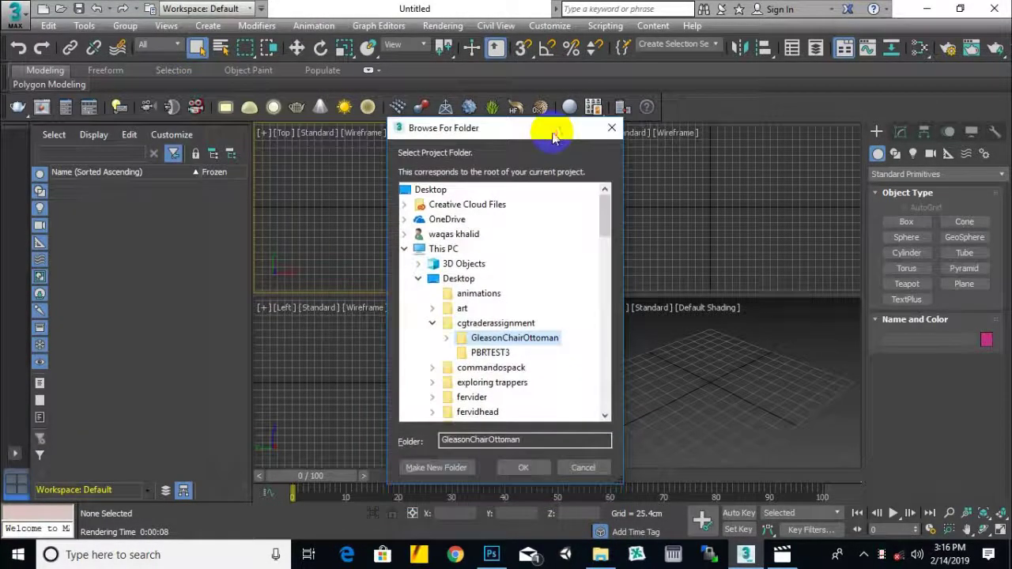
{"action": "scroll", "coordinate": [461, 325], "scroll_direction": "down", "scroll_amount": 3}
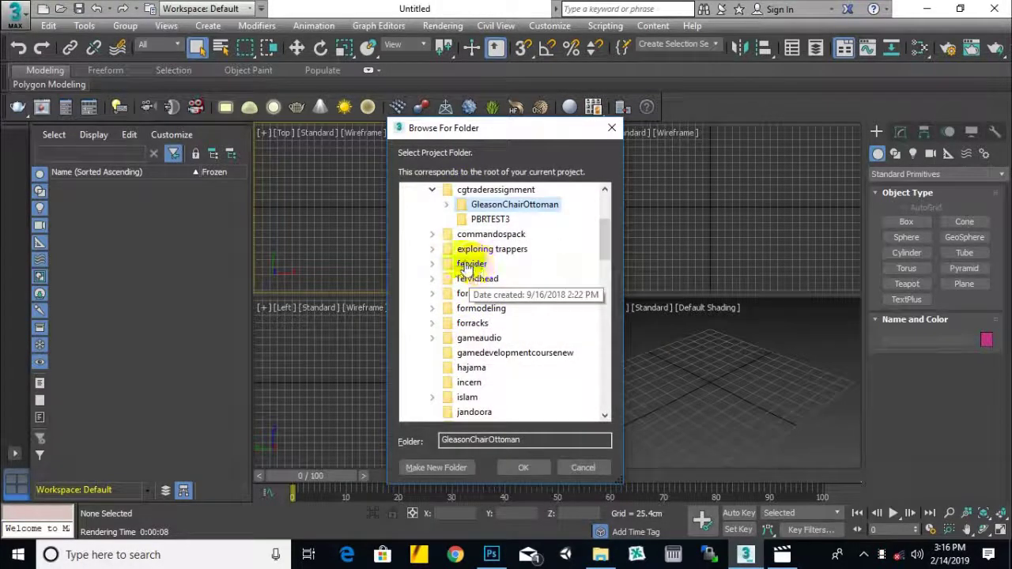
{"action": "scroll", "coordinate": [468, 269], "scroll_direction": "down", "scroll_amount": 10}
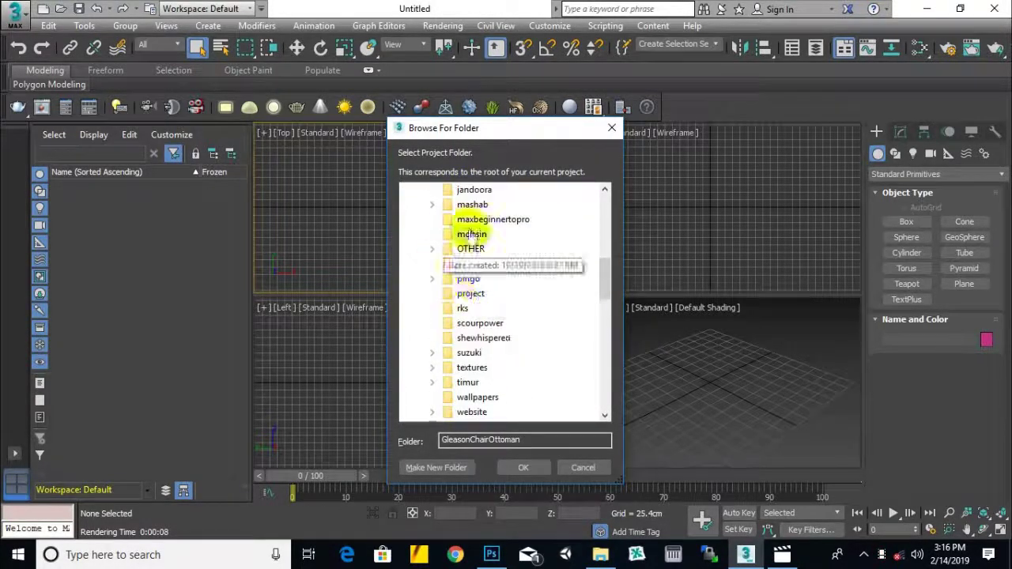
{"action": "scroll", "coordinate": [489, 251], "scroll_direction": "up", "scroll_amount": 6}
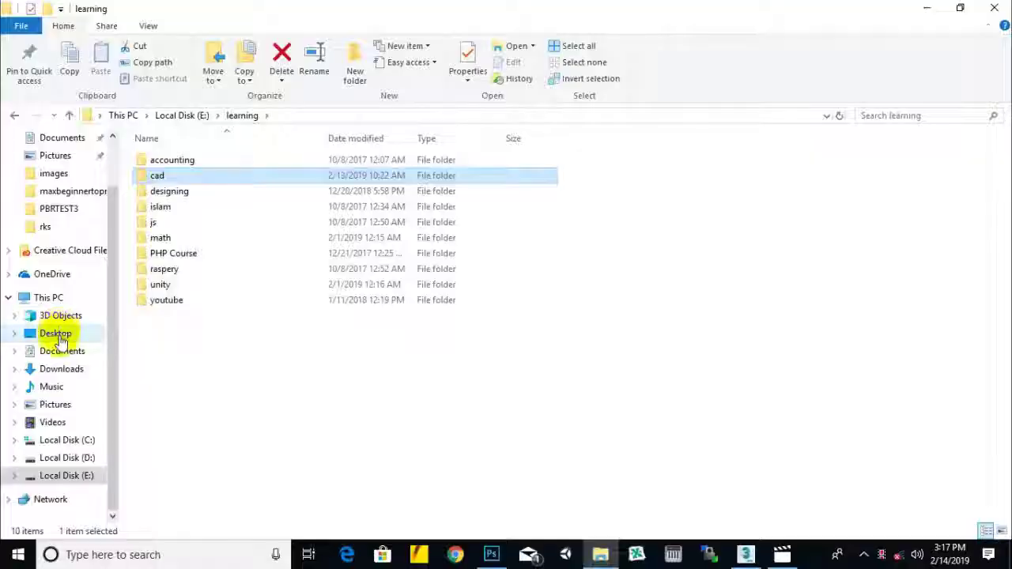
In File Explorer, create a new folder named project1 on the Desktop.
{"action": "left_click", "coordinate": [55, 333]}
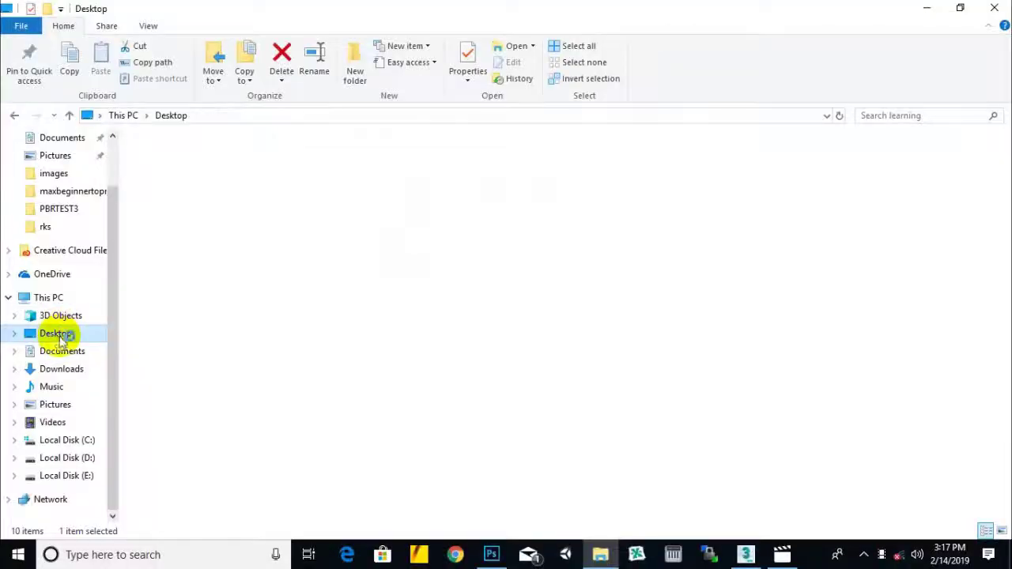
{"action": "scroll", "coordinate": [736, 336], "scroll_direction": "down", "scroll_amount": 3}
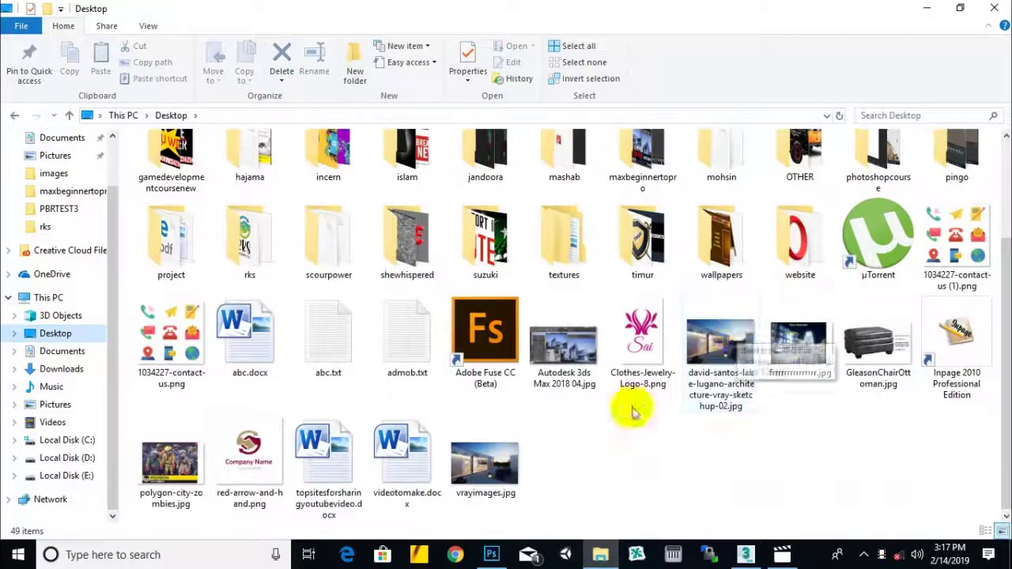
{"action": "right_click", "coordinate": [667, 442]}
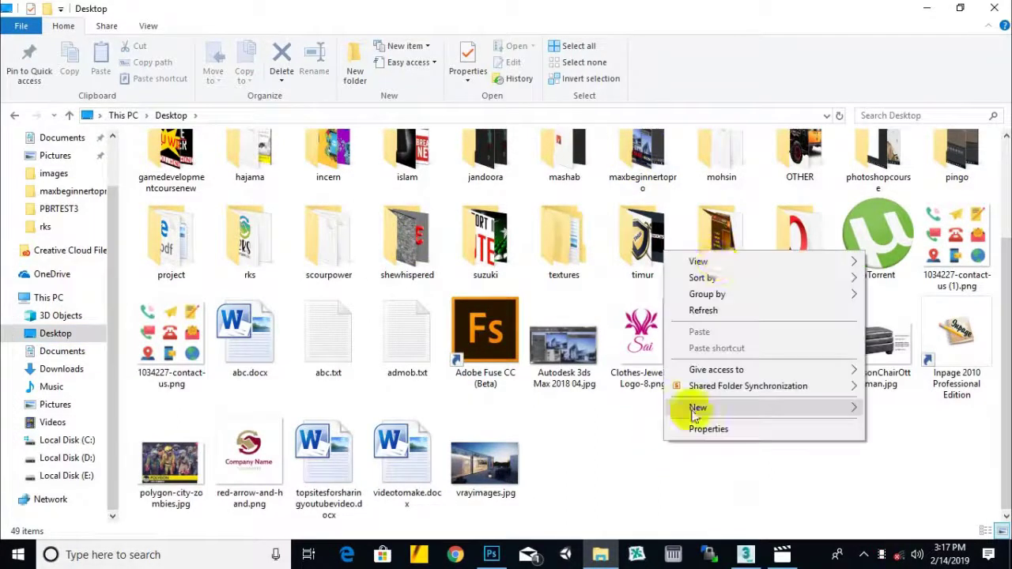
{"action": "mouse_move", "coordinate": [724, 407]}
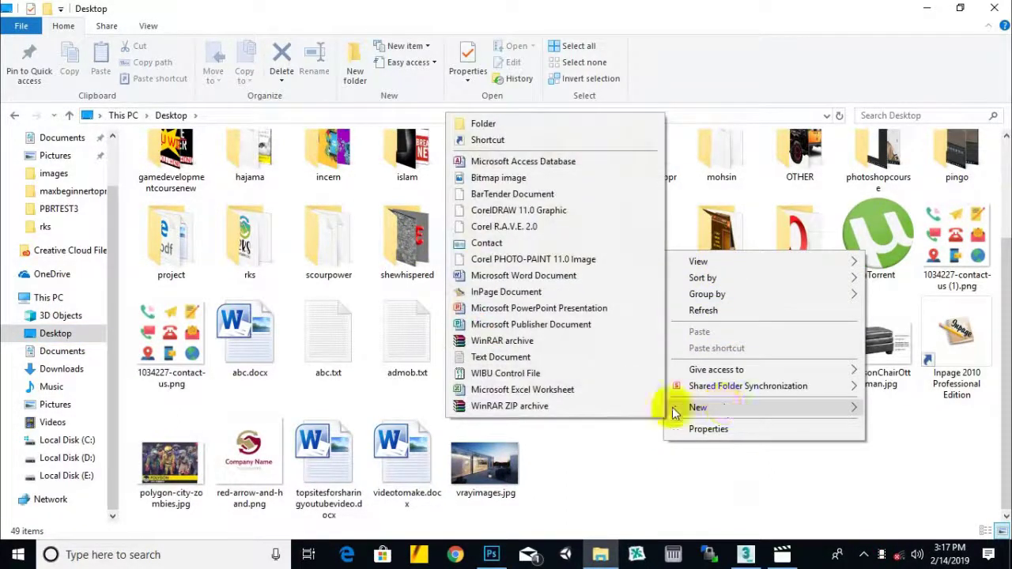
{"action": "left_click", "coordinate": [526, 124]}
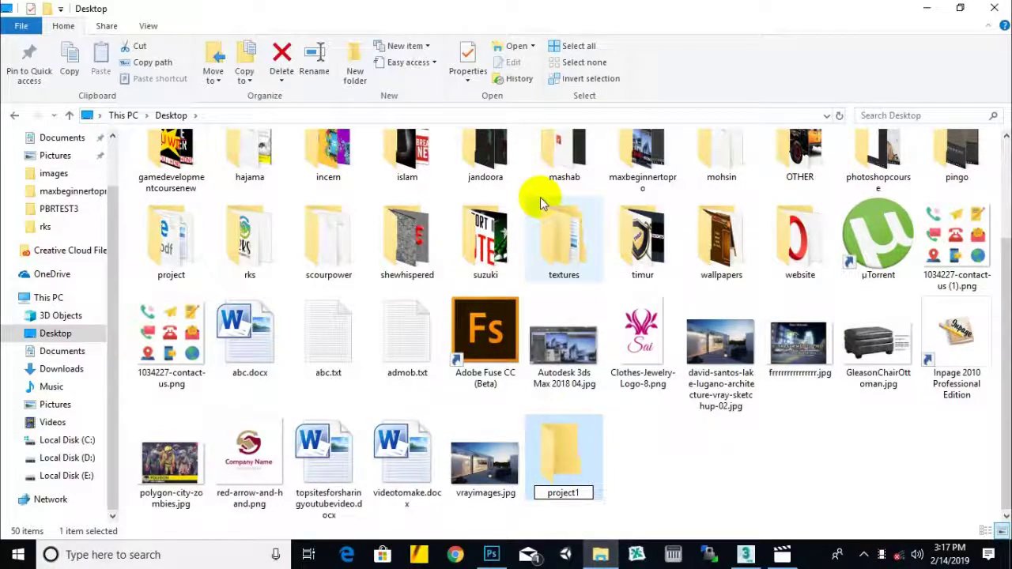
{"action": "key", "text": "Return"}
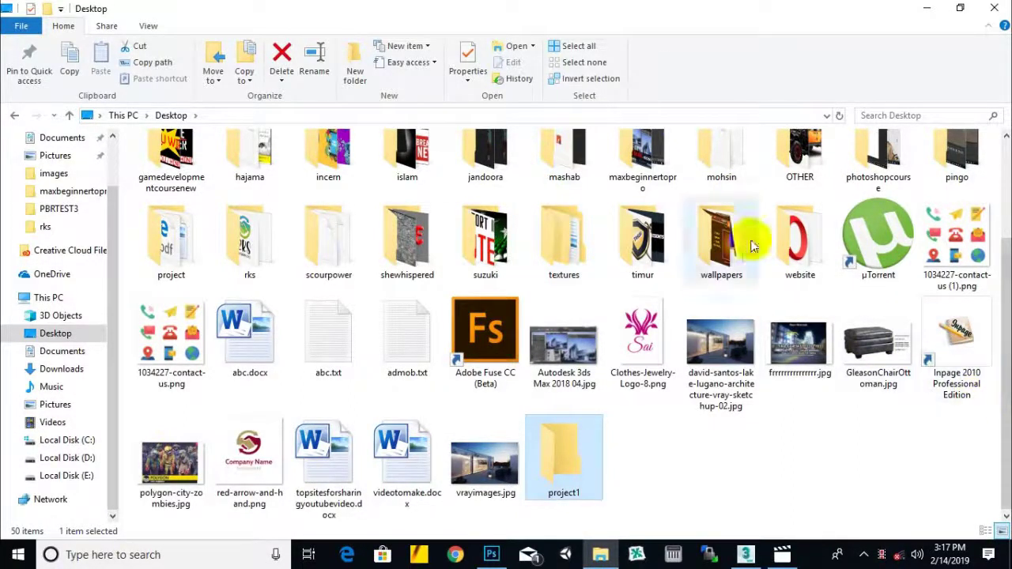
Switch to 3ds Max and set the project1 folder on the Desktop as the current project folder.
{"action": "left_click", "coordinate": [745, 554]}
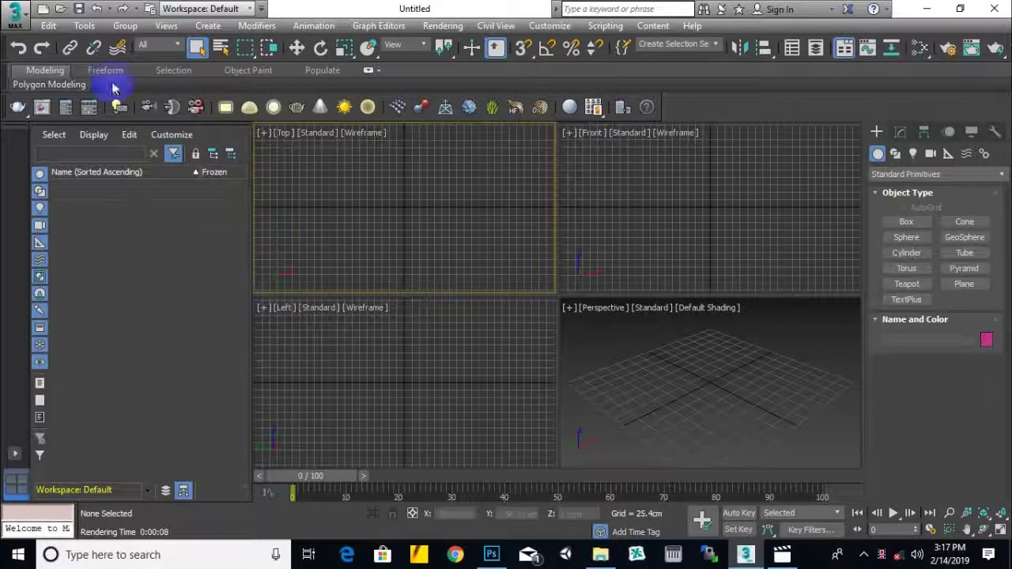
{"action": "left_click", "coordinate": [15, 17]}
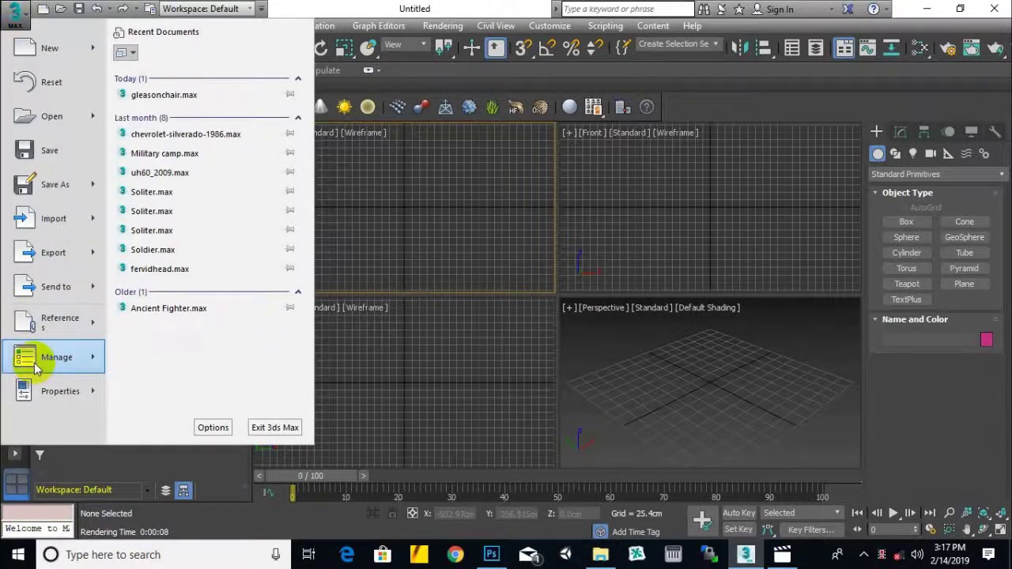
{"action": "mouse_move", "coordinate": [35, 368]}
{"action": "left_click", "coordinate": [166, 71]}
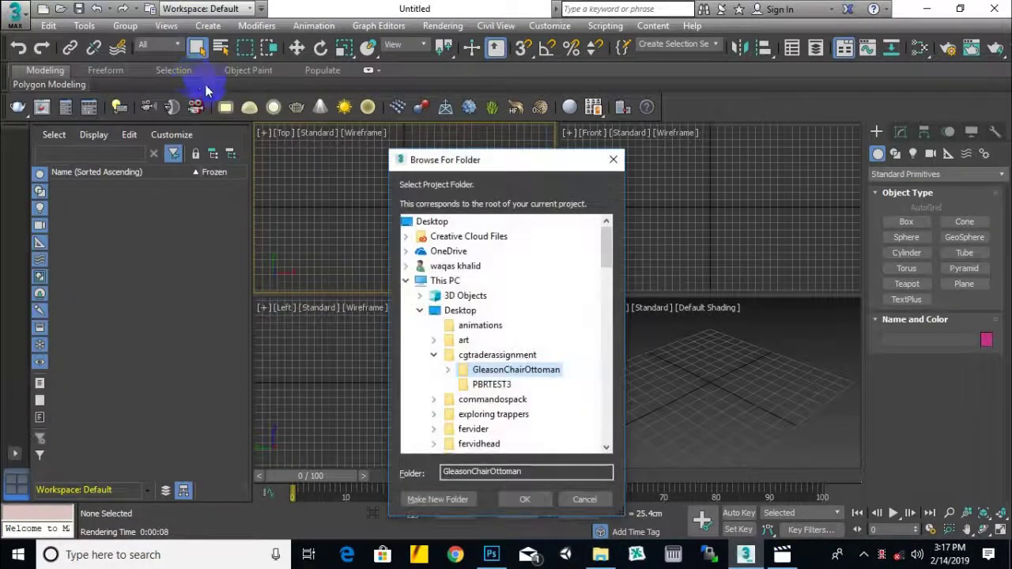
{"action": "scroll", "coordinate": [563, 347], "scroll_direction": "down", "scroll_amount": 3}
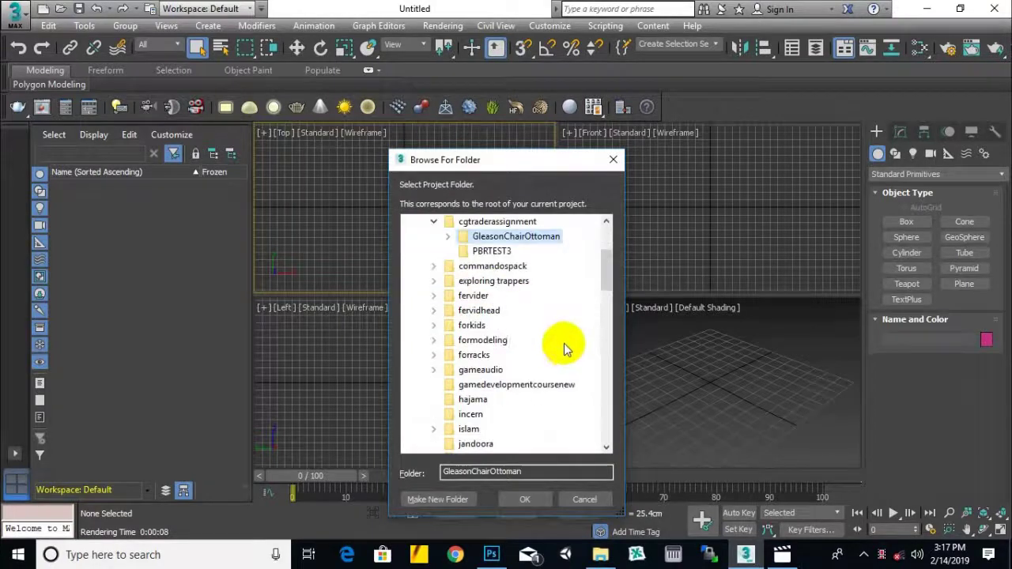
{"action": "scroll", "coordinate": [565, 348], "scroll_direction": "down", "scroll_amount": 7}
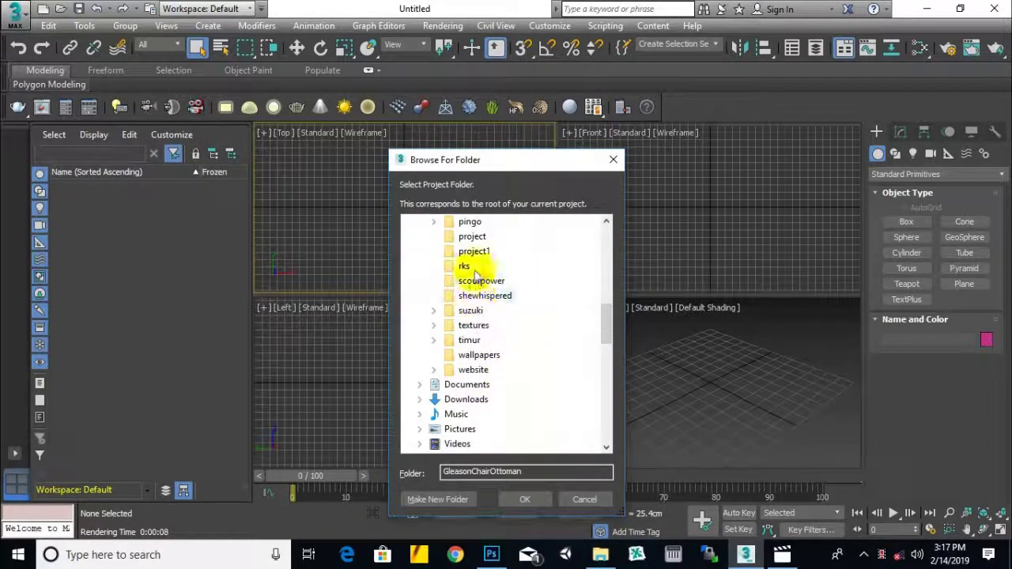
{"action": "left_click", "coordinate": [480, 253]}
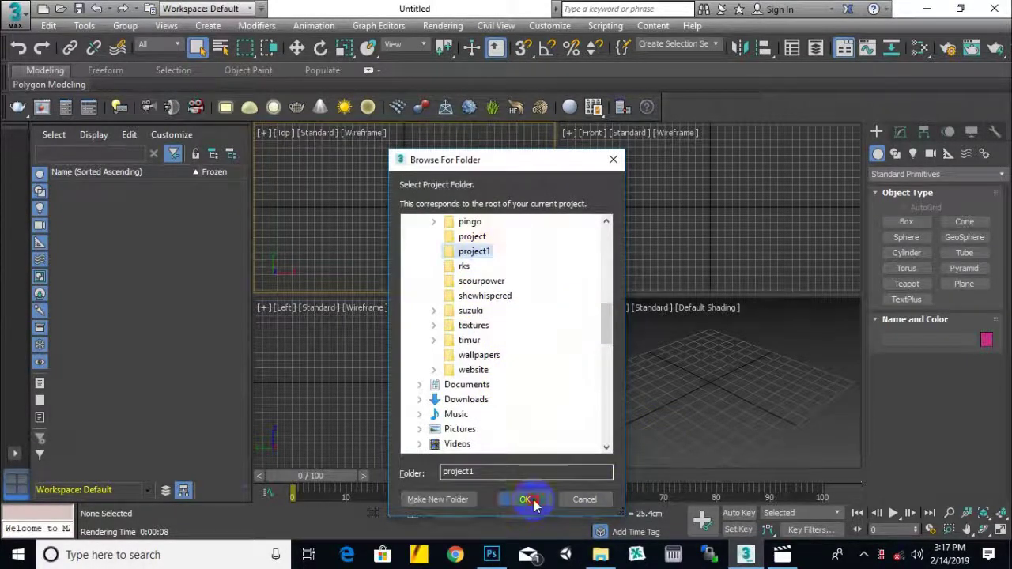
{"action": "left_click", "coordinate": [530, 499]}
Switch to File Explorer, examine the contents of project1 and its scenes subfolder, and return to project1.
{"action": "left_click", "coordinate": [593, 556]}
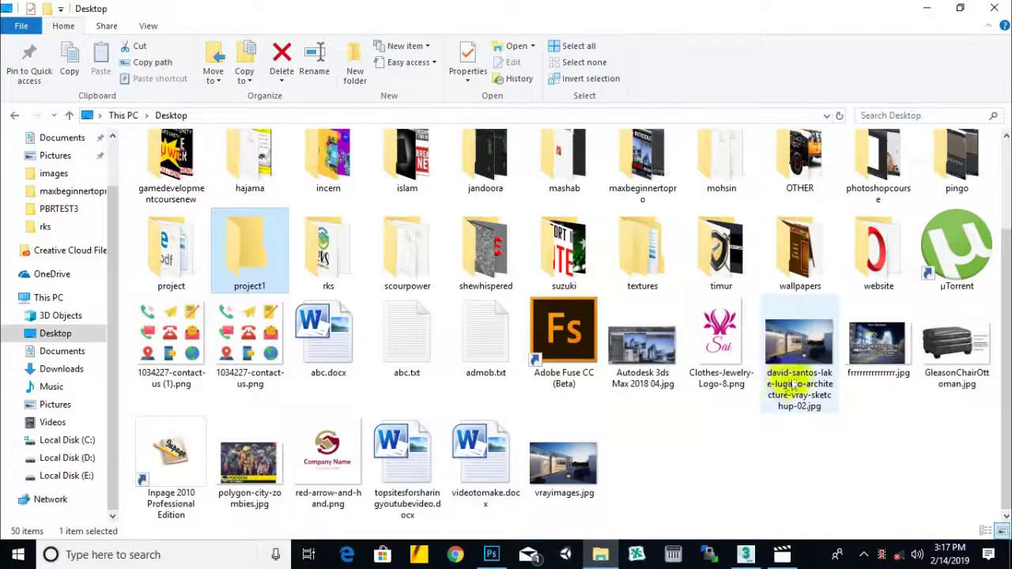
{"action": "left_click", "coordinate": [770, 462]}
{"action": "double_click", "coordinate": [247, 246]}
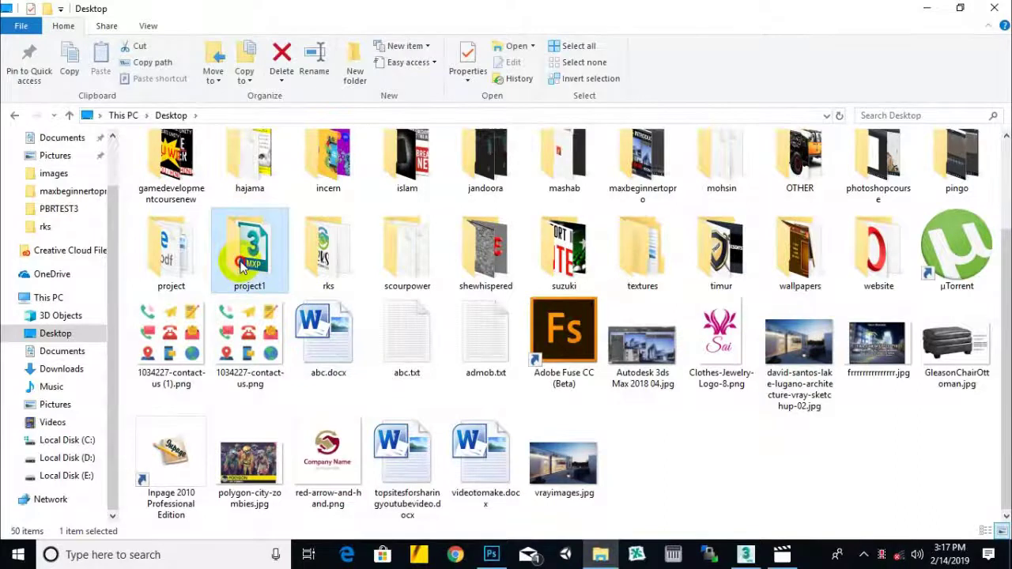
{"action": "left_click_drag", "start_coordinate": [303, 463], "coordinate": [187, 158]}
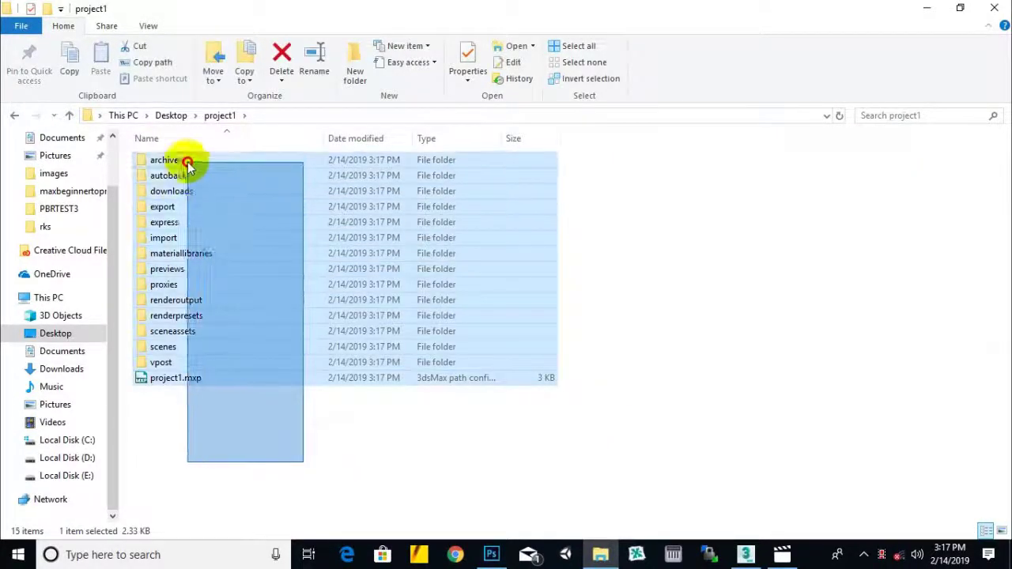
{"action": "left_click", "coordinate": [267, 427]}
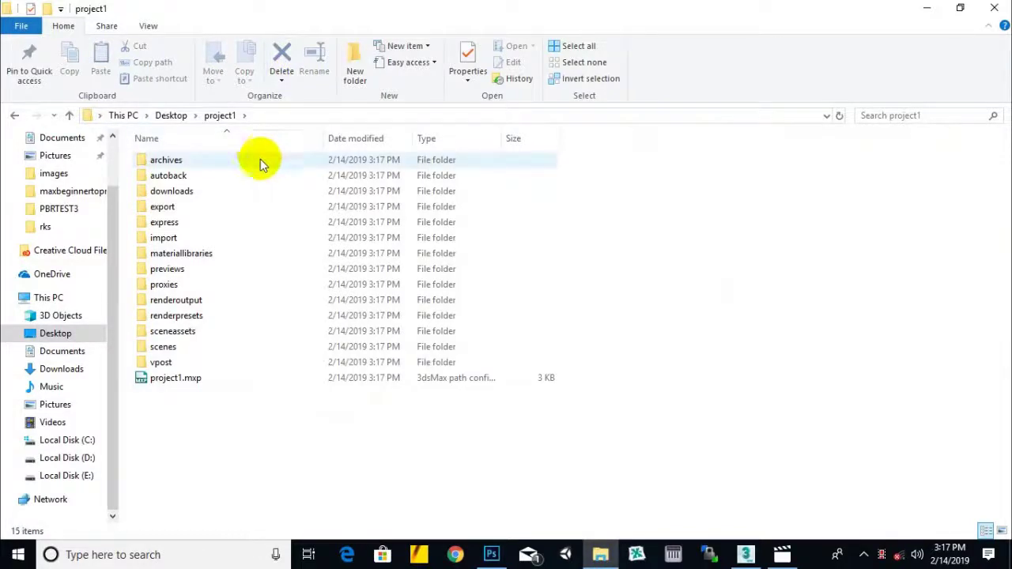
{"action": "double_click", "coordinate": [165, 347]}
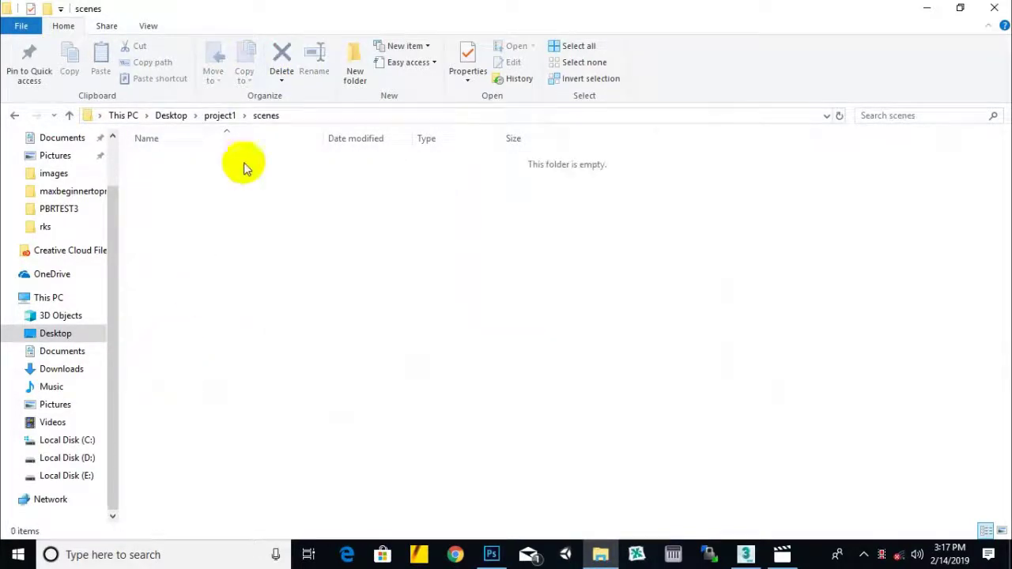
{"action": "left_click", "coordinate": [220, 116]}
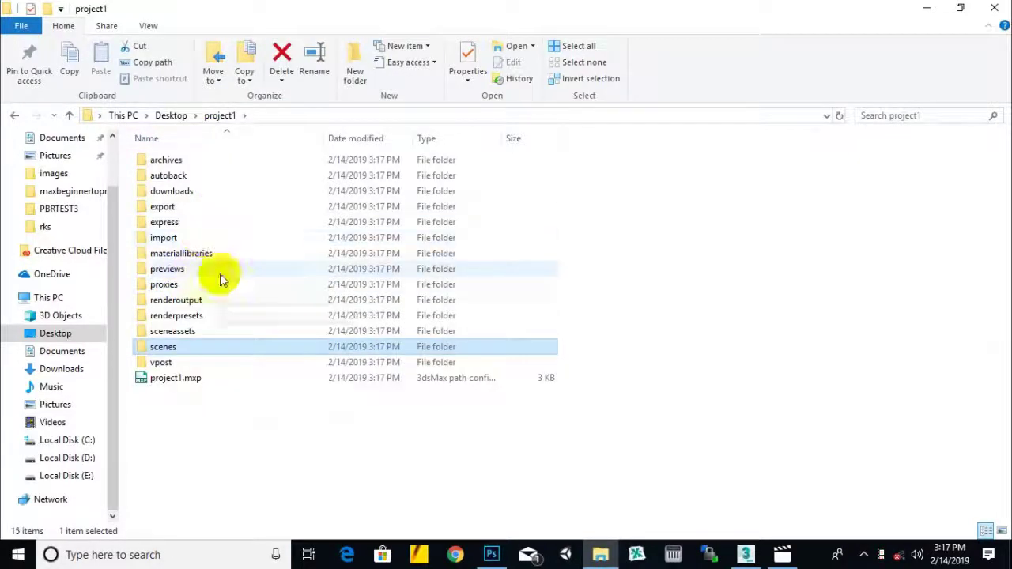
Examine the sceneassets folder of project1, including its images, sounds, renderassets, photometric and animations subfolders.
{"action": "double_click", "coordinate": [172, 332]}
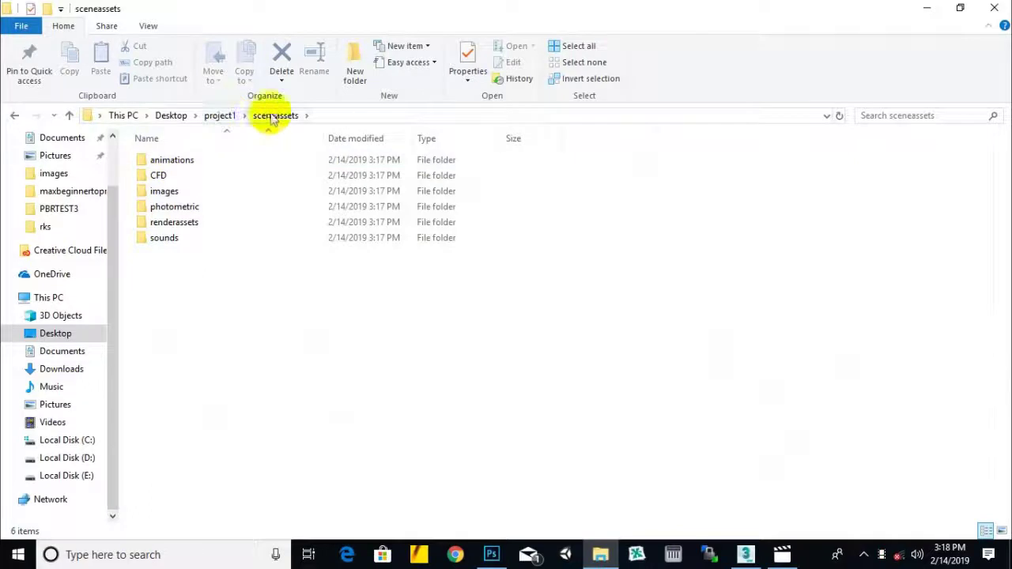
{"action": "double_click", "coordinate": [163, 191]}
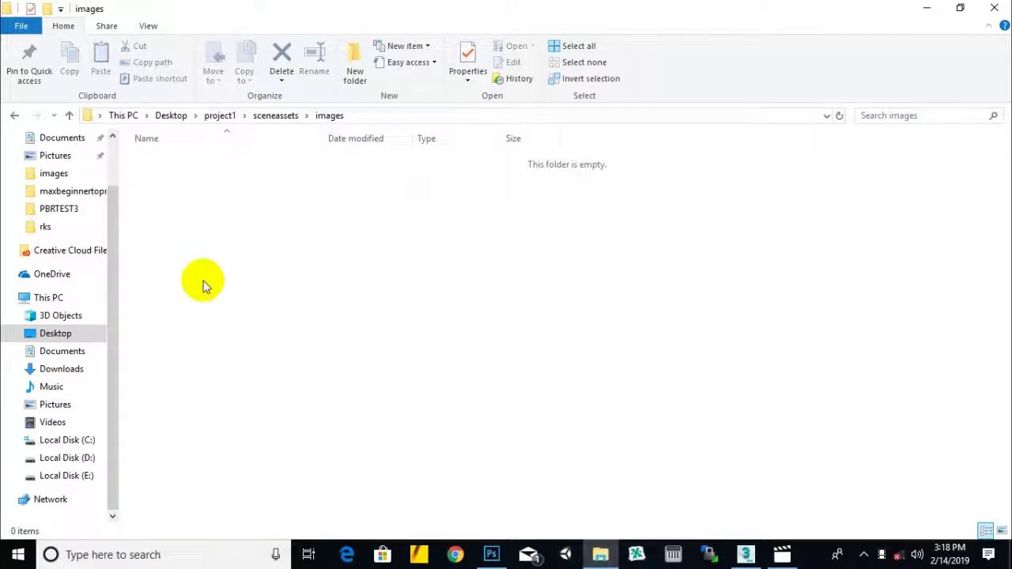
{"action": "left_click", "coordinate": [274, 115]}
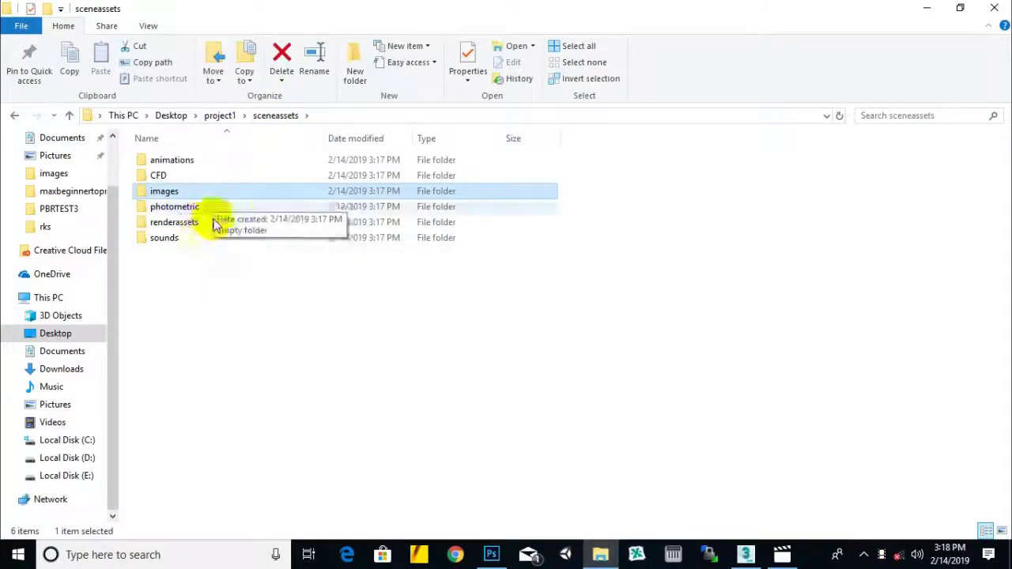
{"action": "left_click", "coordinate": [177, 239]}
{"action": "left_click", "coordinate": [182, 227]}
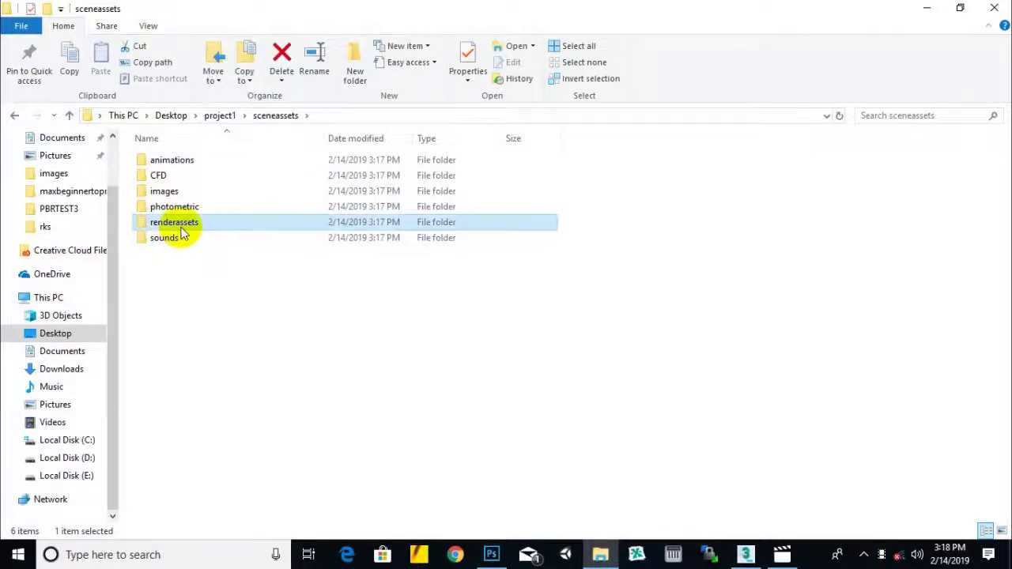
{"action": "left_click", "coordinate": [189, 207]}
{"action": "left_click", "coordinate": [174, 191]}
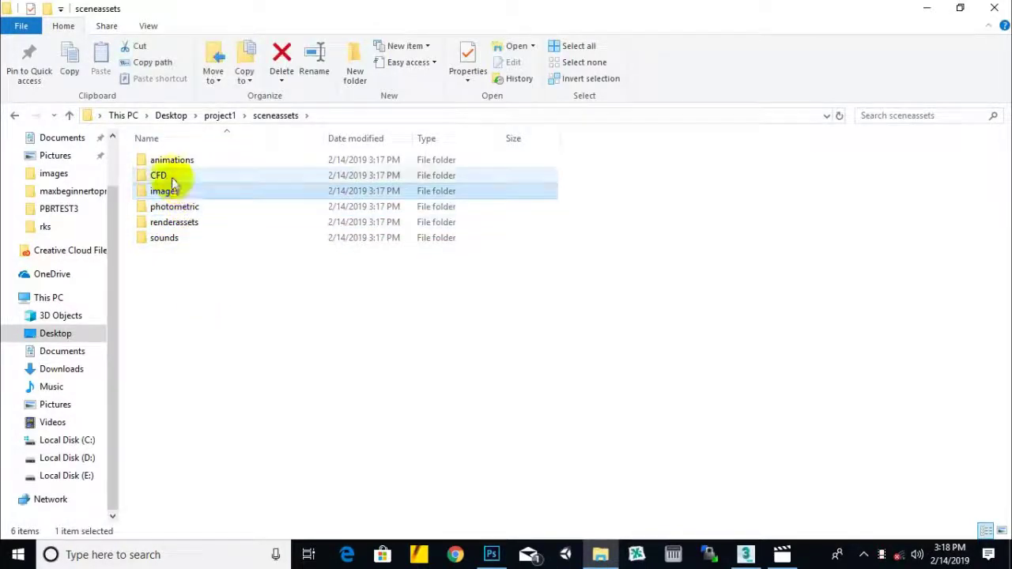
{"action": "left_click", "coordinate": [178, 160]}
Go back through project1 to the Desktop folder and minimize File Explorer to return to 3ds Max.
{"action": "left_click", "coordinate": [220, 115]}
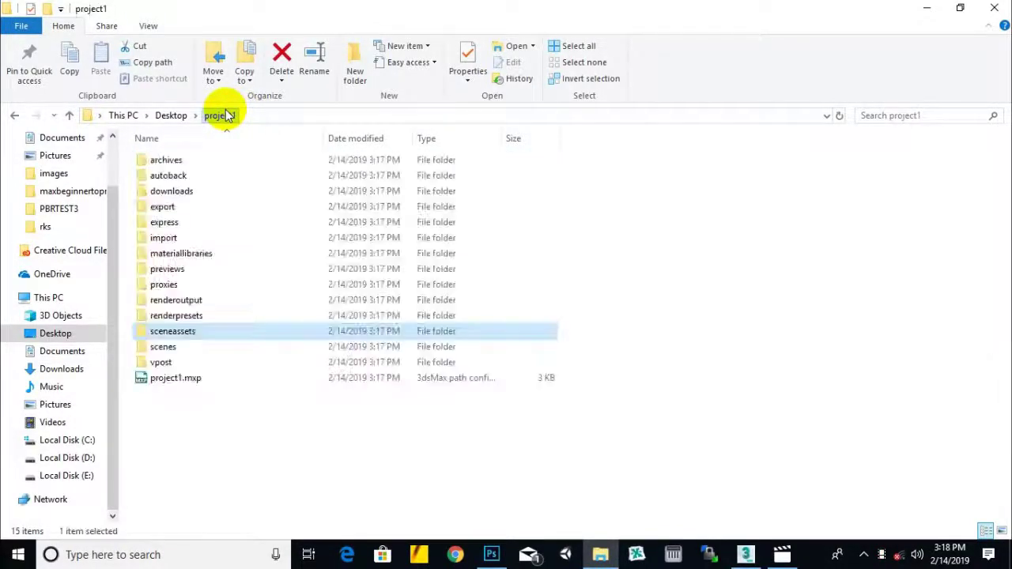
{"action": "left_click", "coordinate": [295, 444]}
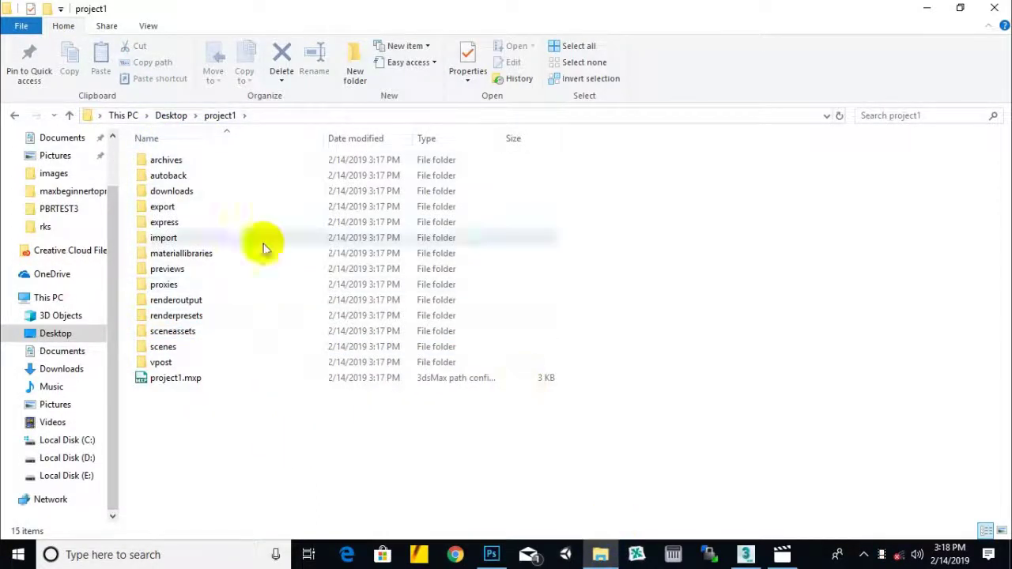
{"action": "left_click", "coordinate": [174, 118]}
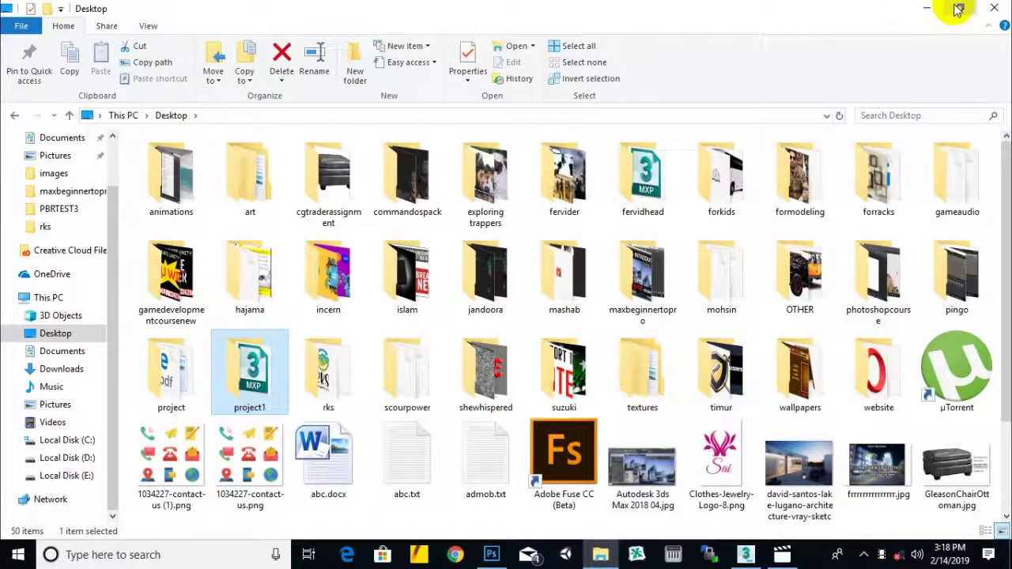
{"action": "left_click", "coordinate": [928, 7]}
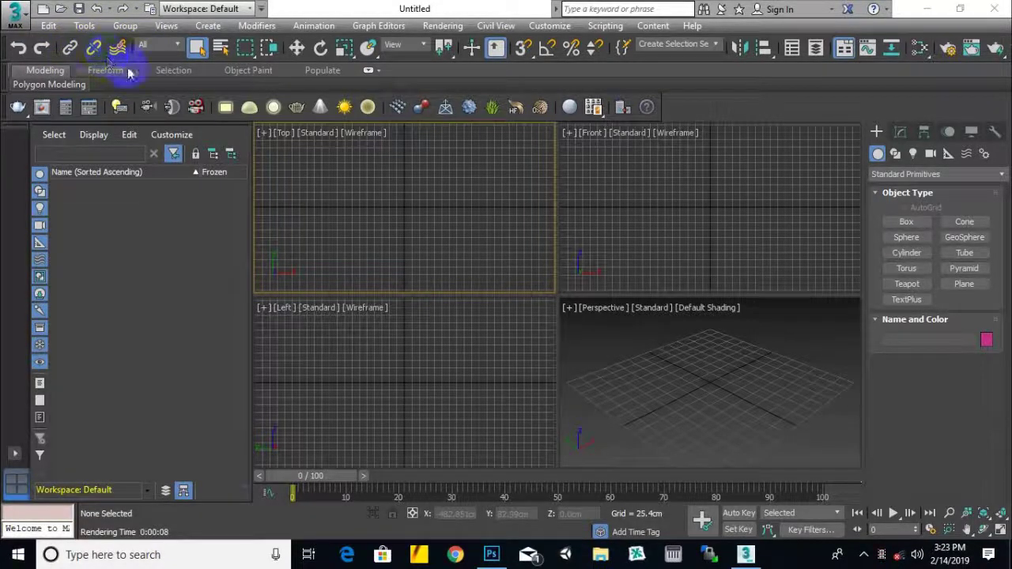
Try the selection filter with Shapes and Lights, restore it to All, and test a region selection in the Perspective viewport.
{"action": "left_click", "coordinate": [178, 46]}
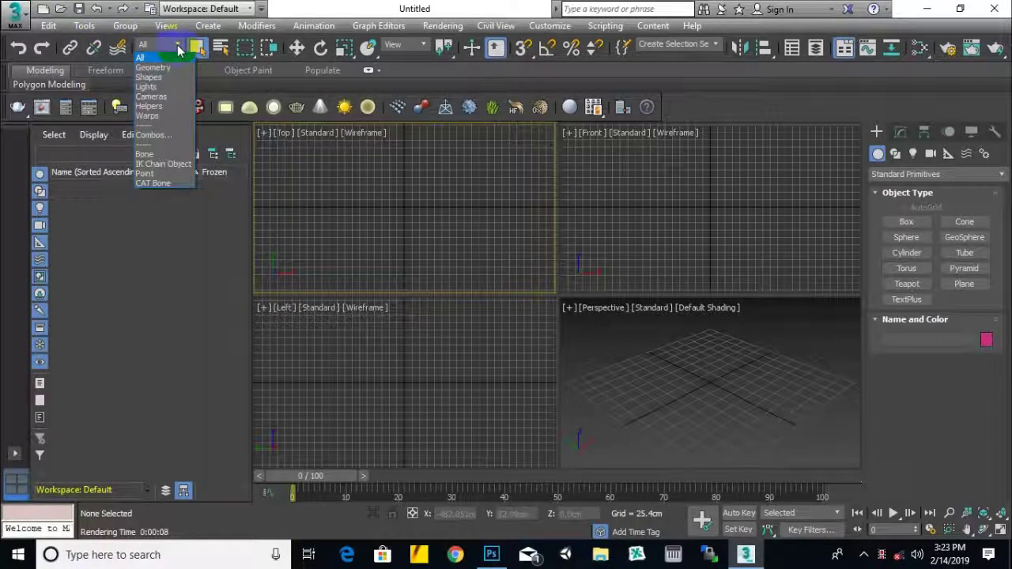
{"action": "left_click", "coordinate": [166, 47]}
{"action": "left_click", "coordinate": [148, 46]}
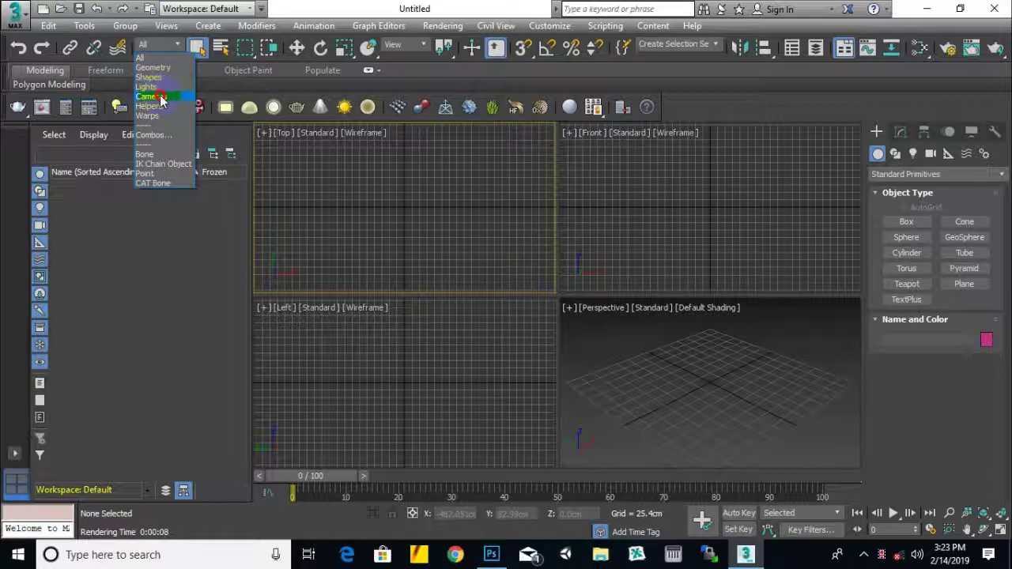
{"action": "left_click", "coordinate": [148, 77]}
{"action": "left_click", "coordinate": [162, 45]}
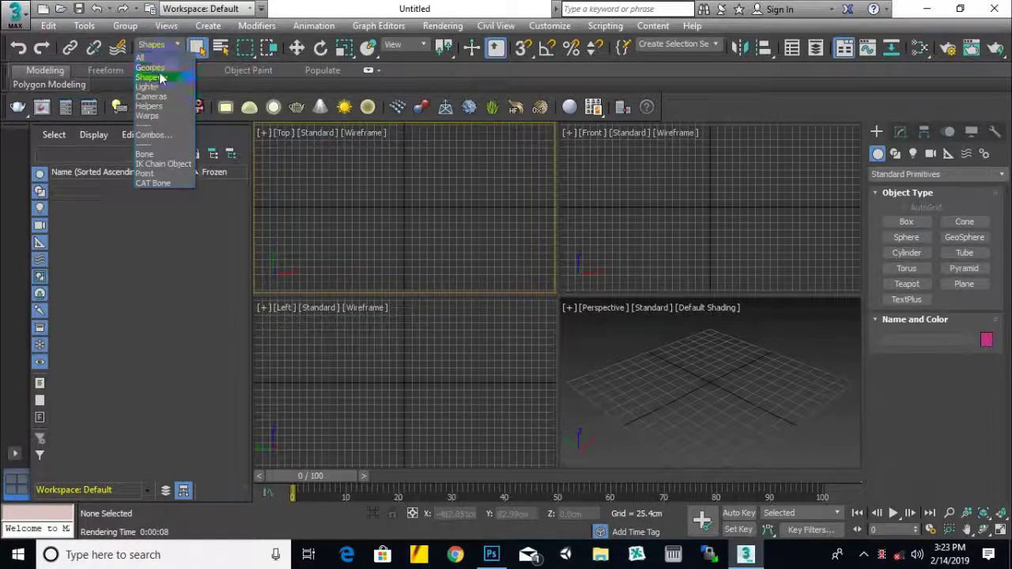
{"action": "left_click", "coordinate": [154, 87]}
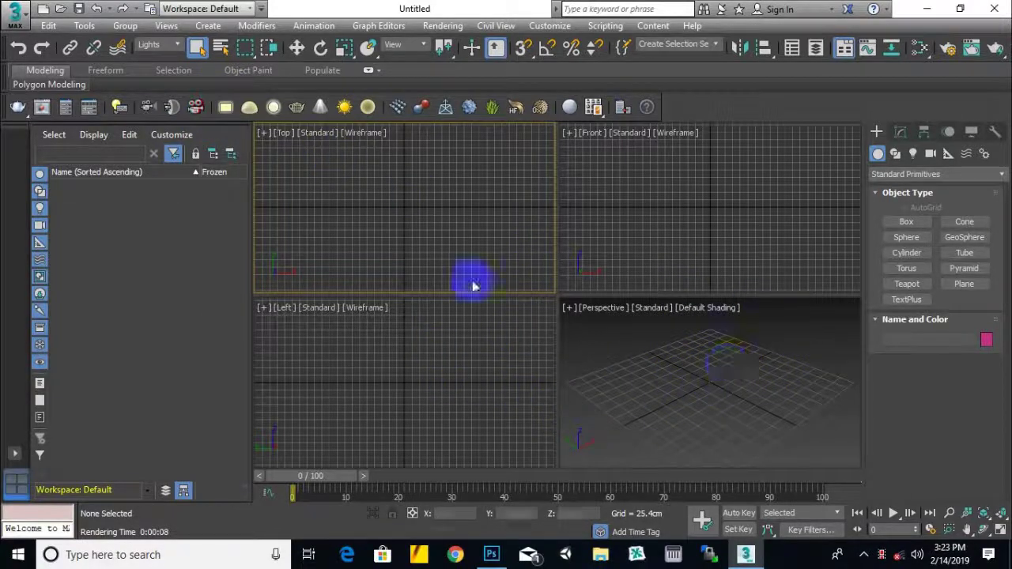
{"action": "left_click", "coordinate": [162, 44]}
{"action": "left_click", "coordinate": [158, 55]}
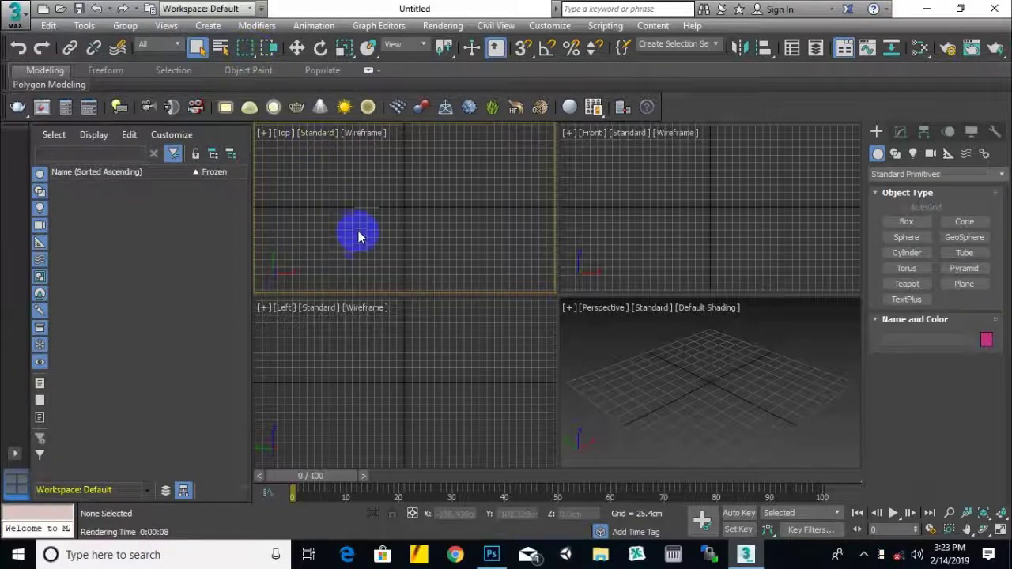
{"action": "left_click_drag", "start_coordinate": [653, 368], "coordinate": [774, 449]}
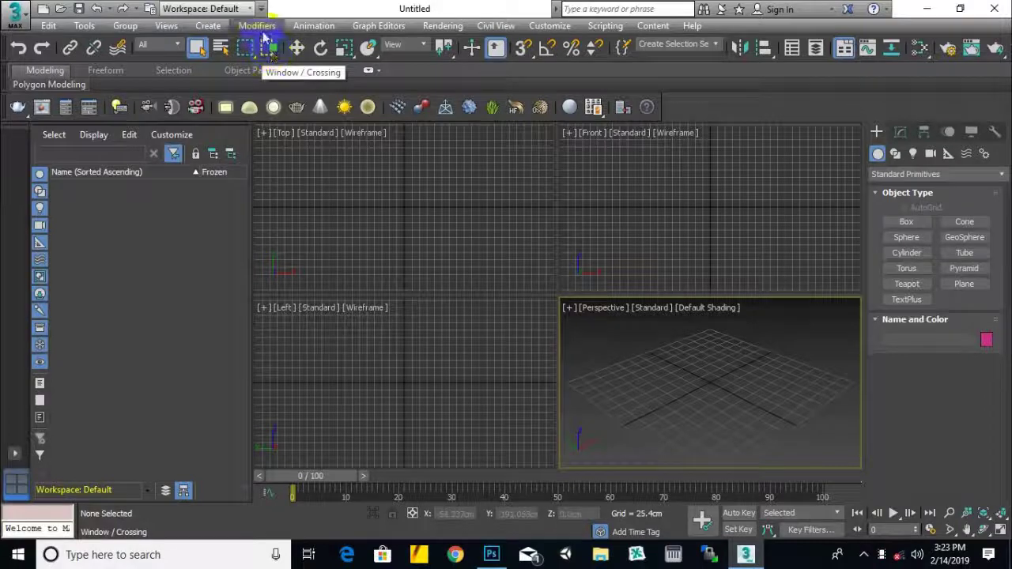
Create a thin upright box in the Perspective viewport, about 133 cm long, 4.4 cm wide and 60 cm high.
{"action": "left_click", "coordinate": [298, 49]}
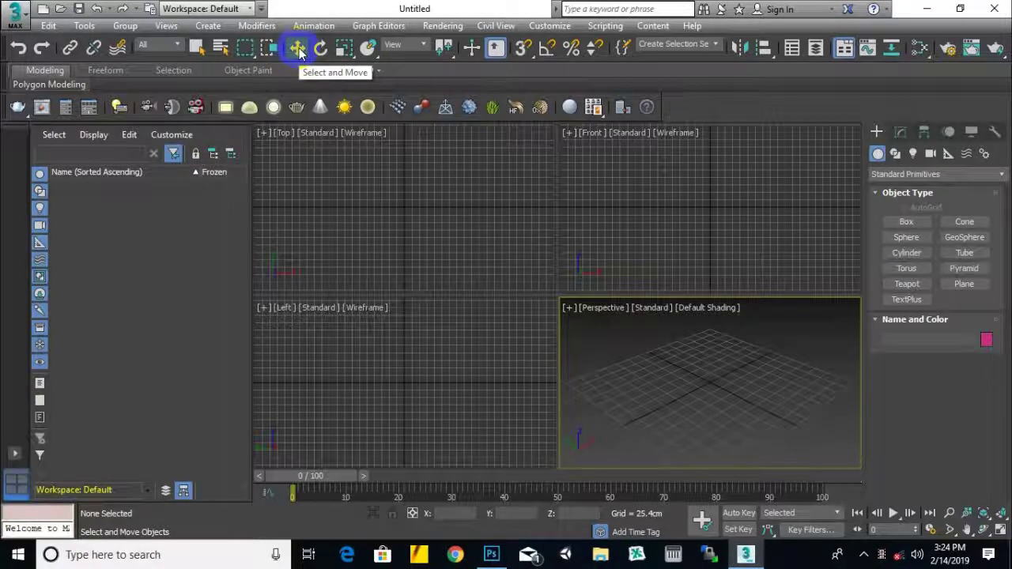
{"action": "left_click", "coordinate": [904, 223]}
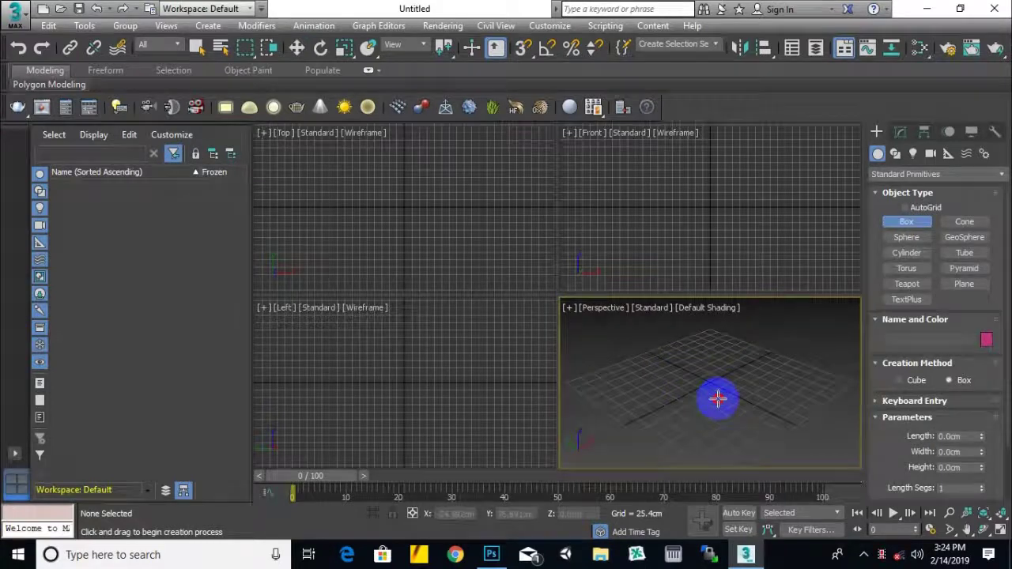
{"action": "left_click_drag", "start_coordinate": [722, 402], "coordinate": [705, 385]}
{"action": "left_click", "coordinate": [673, 406]}
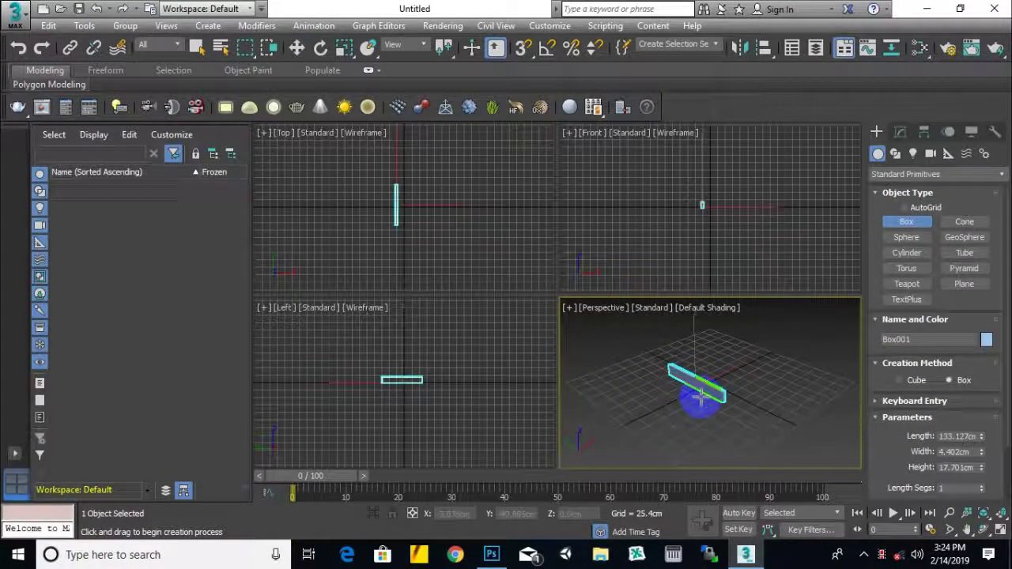
{"action": "left_click", "coordinate": [721, 372]}
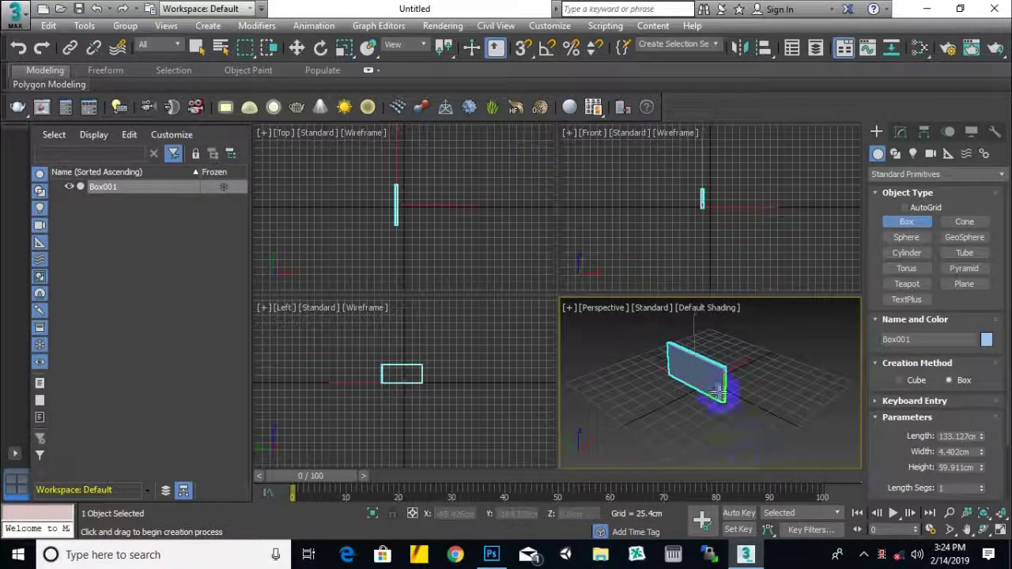
Move the box along the X, Y and Z axes in the Perspective viewport with Select and Move.
{"action": "scroll", "coordinate": [718, 345], "scroll_direction": "down", "scroll_amount": 2}
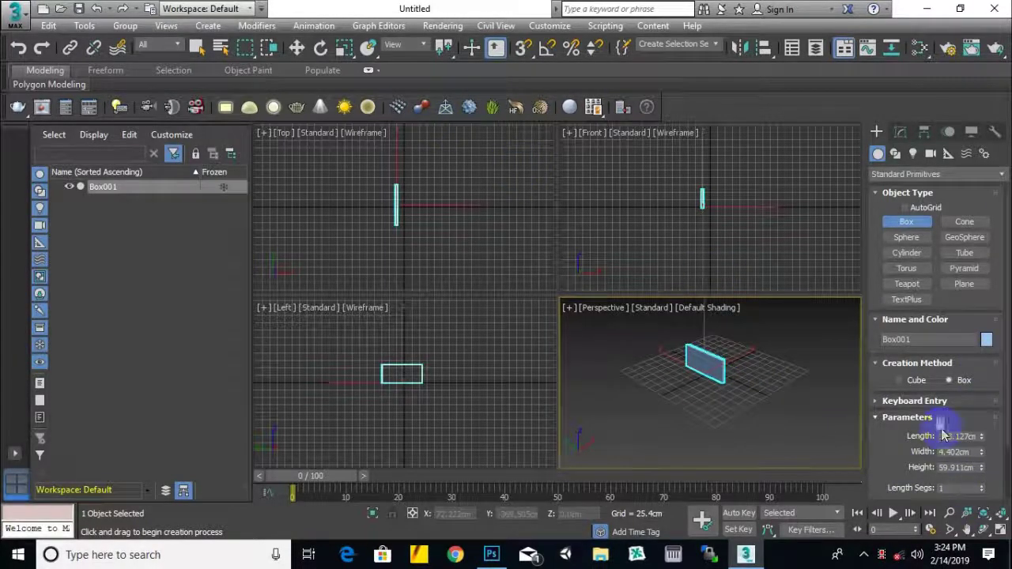
{"action": "scroll", "coordinate": [707, 388], "scroll_direction": "up", "scroll_amount": 2}
{"action": "middle_click_drag", "start_coordinate": [661, 370], "coordinate": [657, 393]}
{"action": "left_click", "coordinate": [296, 49]}
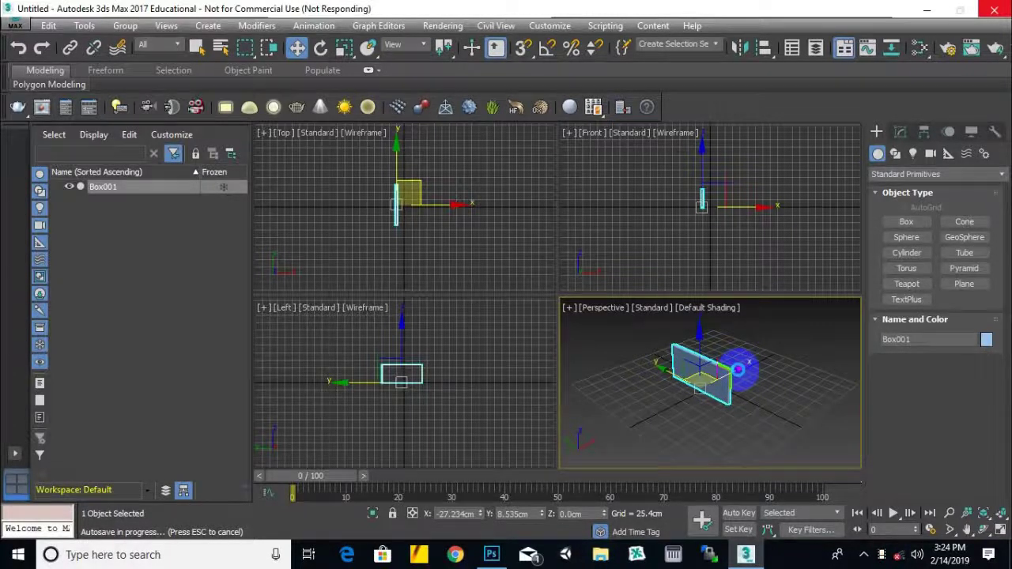
{"action": "mouse_move", "coordinate": [746, 366]}
{"action": "left_mouse_down"}
{"action": "mouse_move", "coordinate": [688, 398]}
{"action": "mouse_move", "coordinate": [760, 370]}
{"action": "left_mouse_up"}
{"action": "left_click", "coordinate": [676, 360]}
{"action": "left_click", "coordinate": [685, 365]}
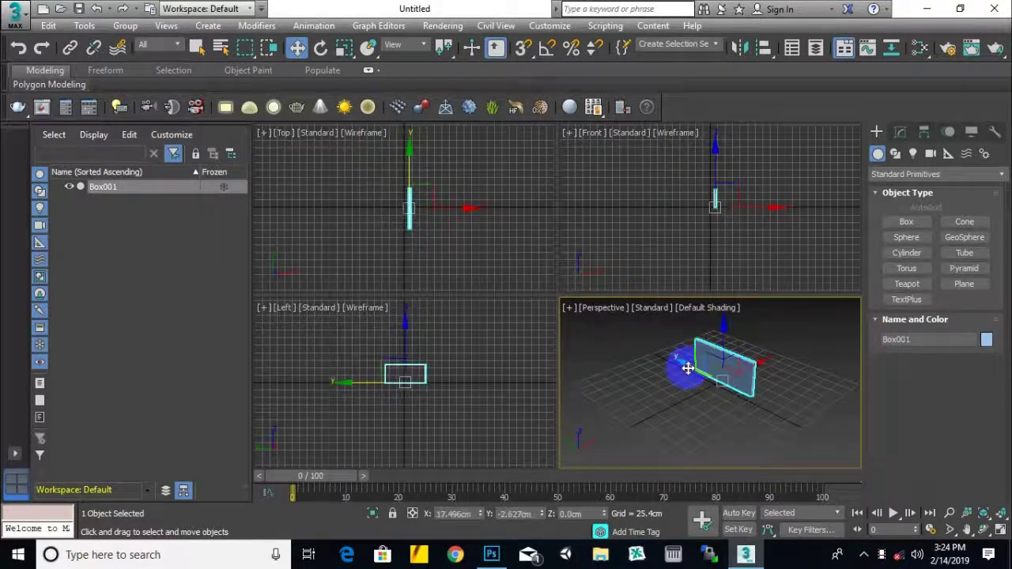
{"action": "left_click_drag", "start_coordinate": [722, 336], "coordinate": [740, 364]}
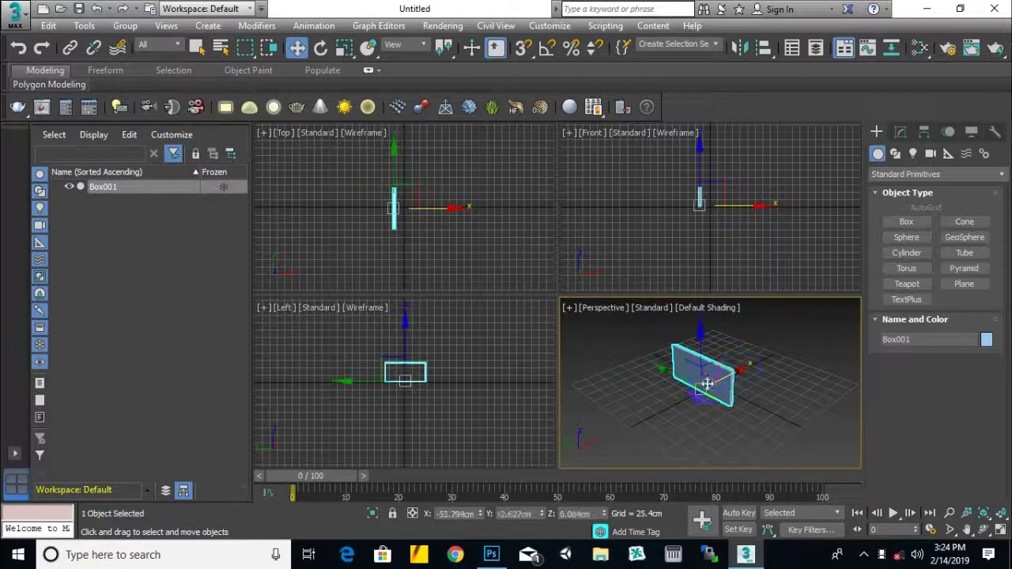
Rotate the box about the Z axis in the Perspective viewport to about -93 degrees with Select and Rotate.
{"action": "left_click", "coordinate": [324, 51]}
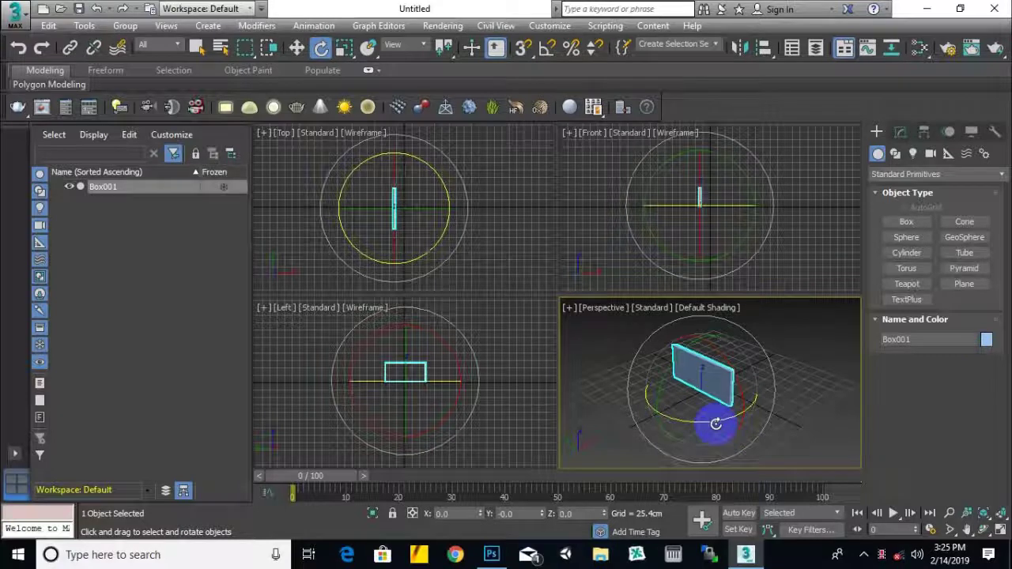
{"action": "left_click_drag", "start_coordinate": [714, 422], "coordinate": [584, 412]}
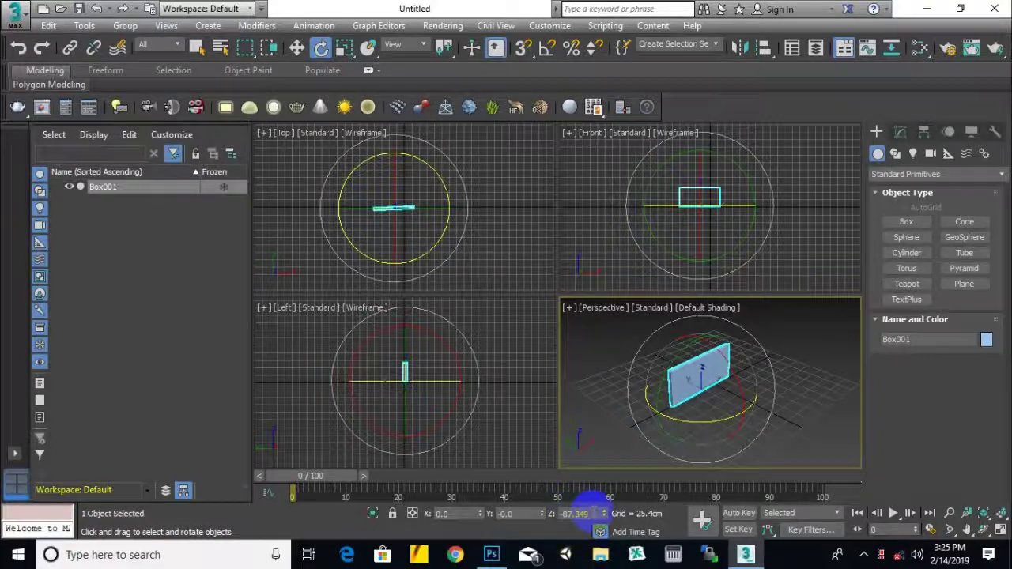
{"action": "double_click", "coordinate": [574, 513]}
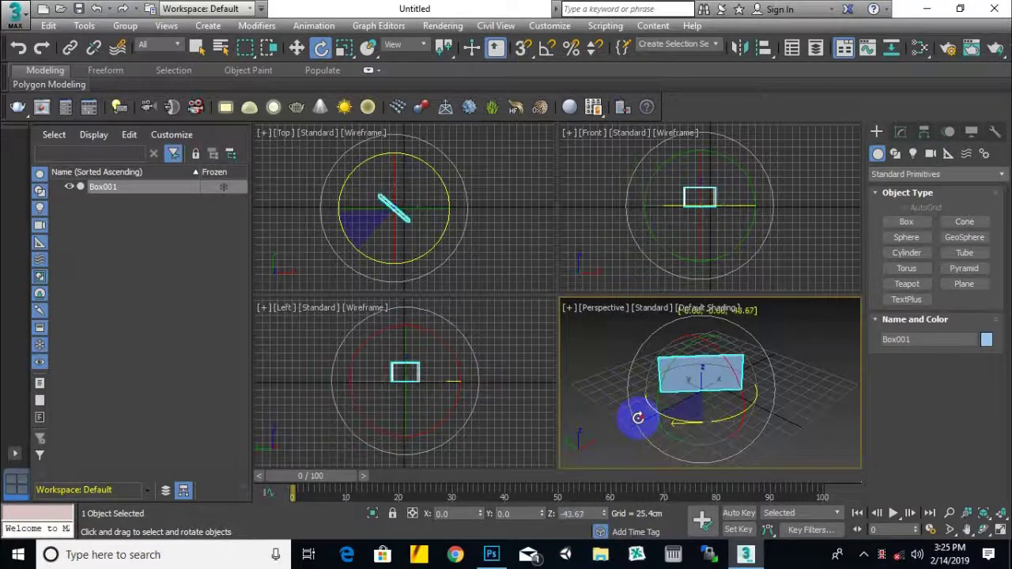
{"action": "mouse_move", "coordinate": [767, 408]}
{"action": "left_mouse_down"}
{"action": "mouse_move", "coordinate": [904, 376]}
{"action": "mouse_move", "coordinate": [771, 395]}
{"action": "left_mouse_up"}
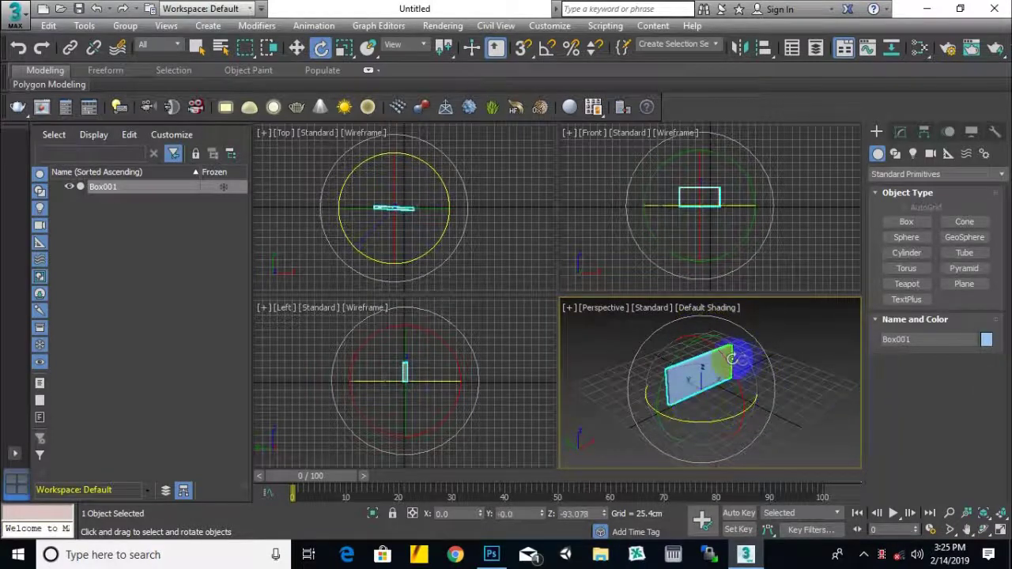
Tilt the box freely around several axes to about X -7, Y -30 and Z -107 degrees.
{"action": "left_click_drag", "start_coordinate": [735, 367], "coordinate": [733, 393]}
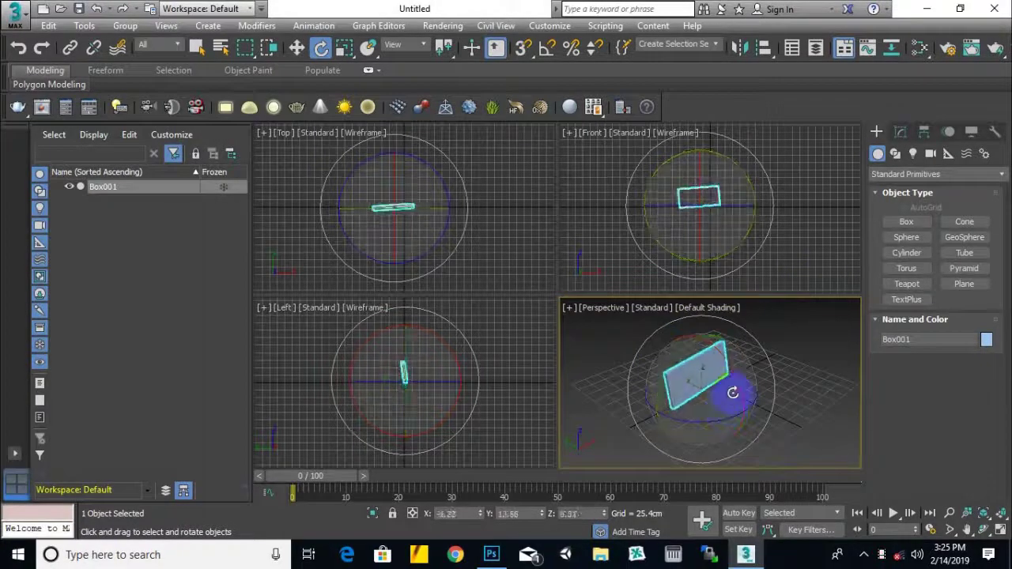
{"action": "left_click_drag", "start_coordinate": [733, 360], "coordinate": [778, 474]}
{"action": "mouse_move", "coordinate": [747, 342]}
{"action": "left_mouse_down"}
{"action": "mouse_move", "coordinate": [627, 389]}
{"action": "mouse_move", "coordinate": [777, 470]}
{"action": "mouse_move", "coordinate": [681, 330]}
{"action": "mouse_move", "coordinate": [670, 390]}
{"action": "mouse_move", "coordinate": [718, 399]}
{"action": "left_mouse_up"}
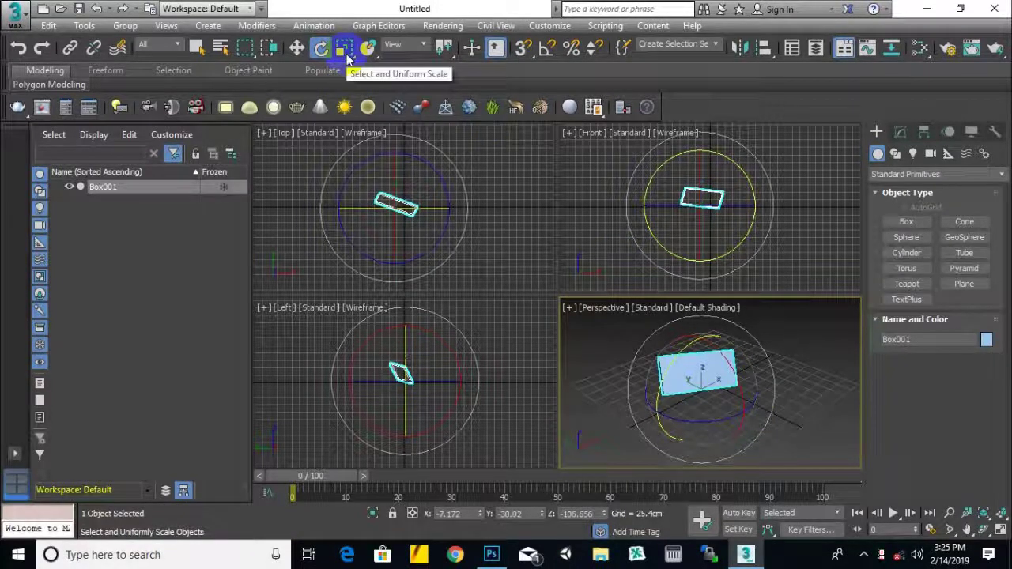
Scale the box uniformly down and up in the Perspective viewport to about 116 percent with Select and Uniform Scale.
{"action": "left_click", "coordinate": [344, 49]}
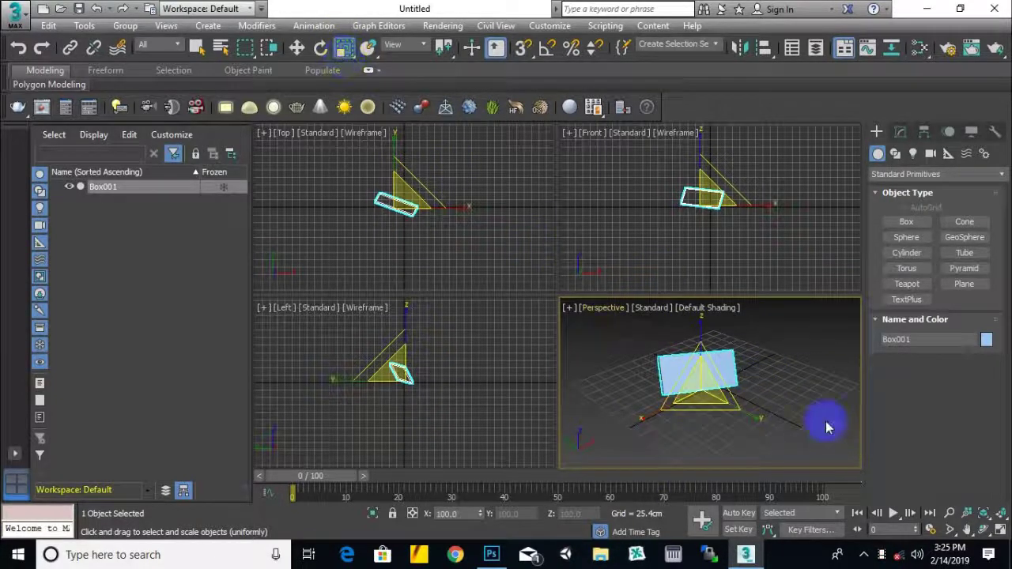
{"action": "middle_click_drag", "start_coordinate": [794, 380], "coordinate": [793, 401]}
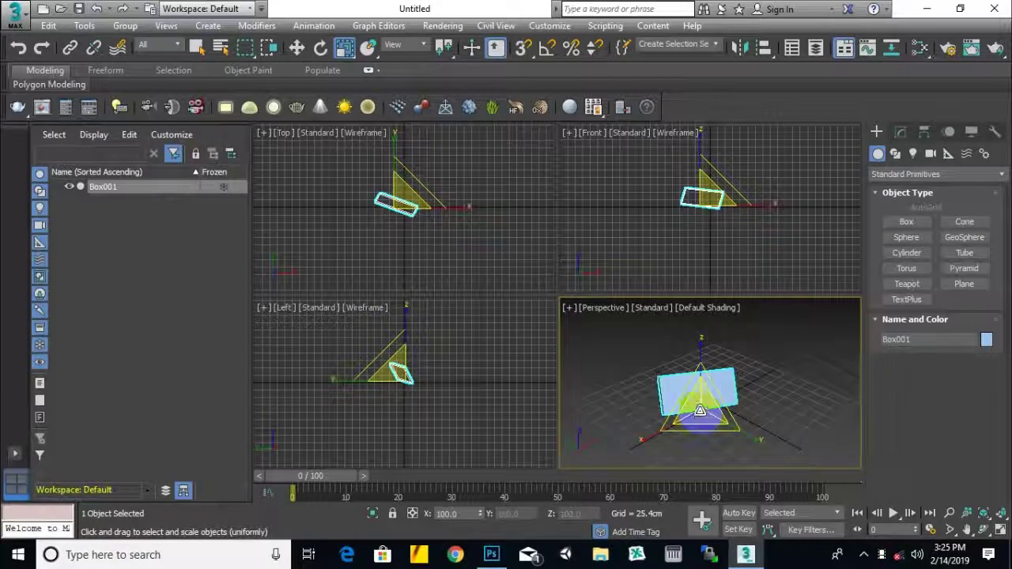
{"action": "left_click_drag", "start_coordinate": [701, 417], "coordinate": [692, 366]}
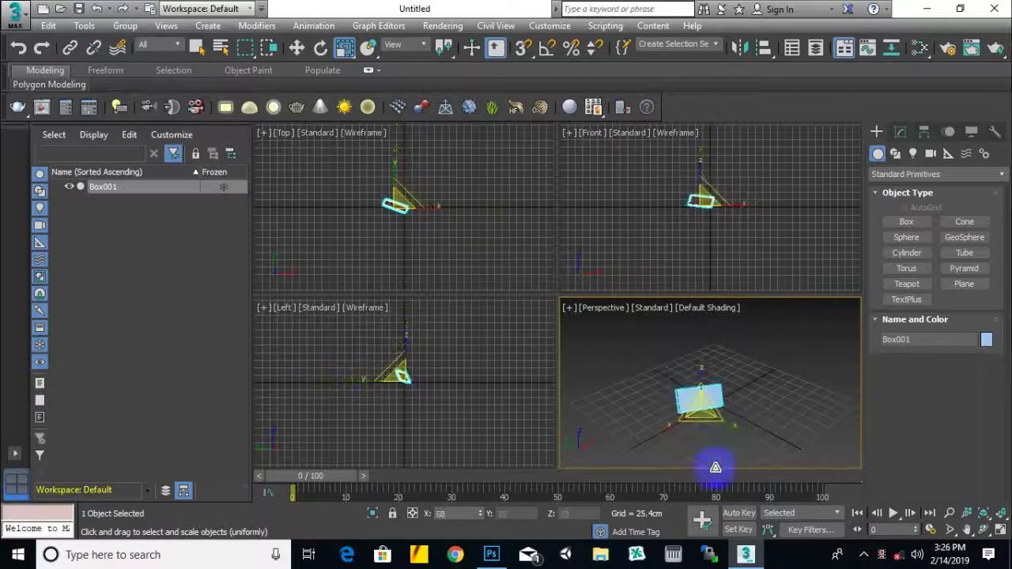
{"action": "left_click_drag", "start_coordinate": [712, 399], "coordinate": [715, 407]}
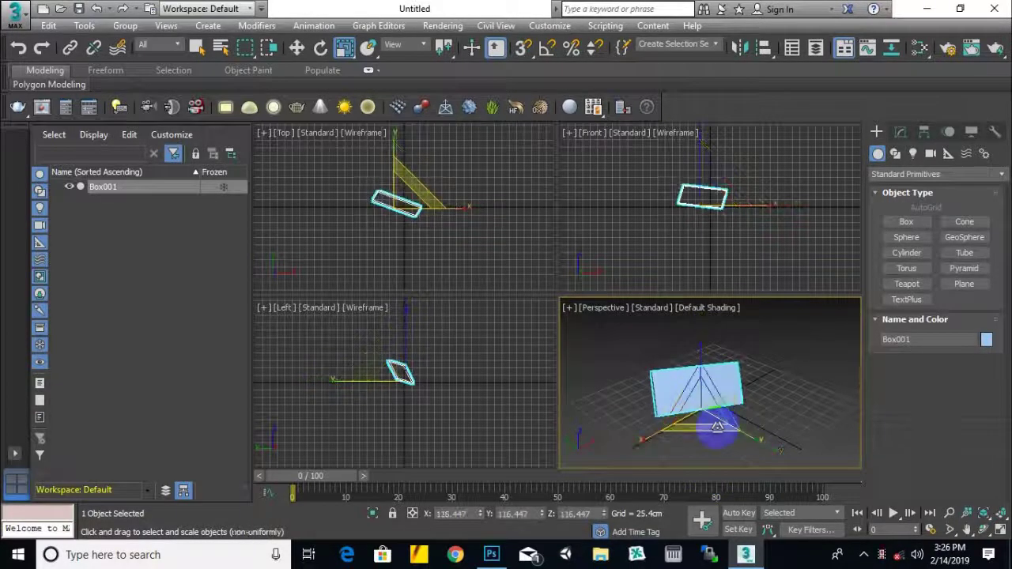
Stretch the box along Z and enlarge it along the other axes to about 290, 192 and 305 percent.
{"action": "scroll", "coordinate": [718, 433], "scroll_direction": "up", "scroll_amount": 3}
{"action": "scroll", "coordinate": [700, 388], "scroll_direction": "down", "scroll_amount": 3}
{"action": "scroll", "coordinate": [700, 382], "scroll_direction": "up", "scroll_amount": 2}
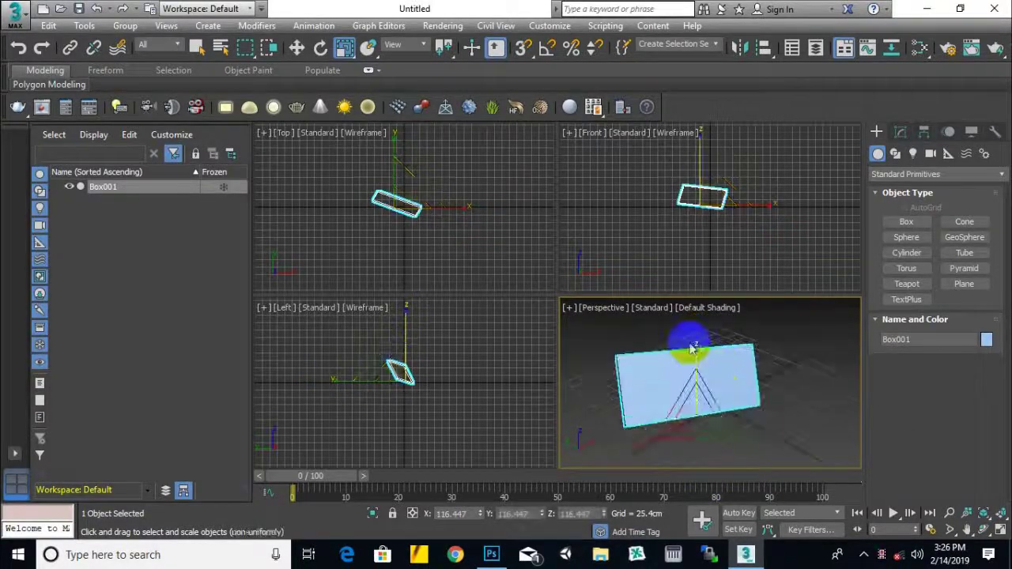
{"action": "middle_click_drag", "start_coordinate": [751, 348], "coordinate": [717, 366]}
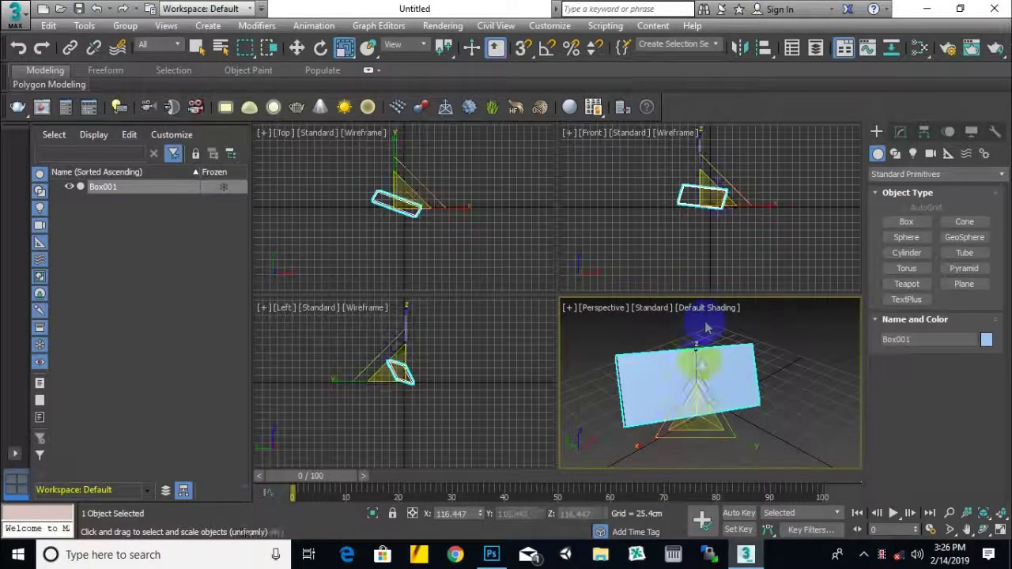
{"action": "scroll", "coordinate": [706, 327], "scroll_direction": "down", "scroll_amount": 2}
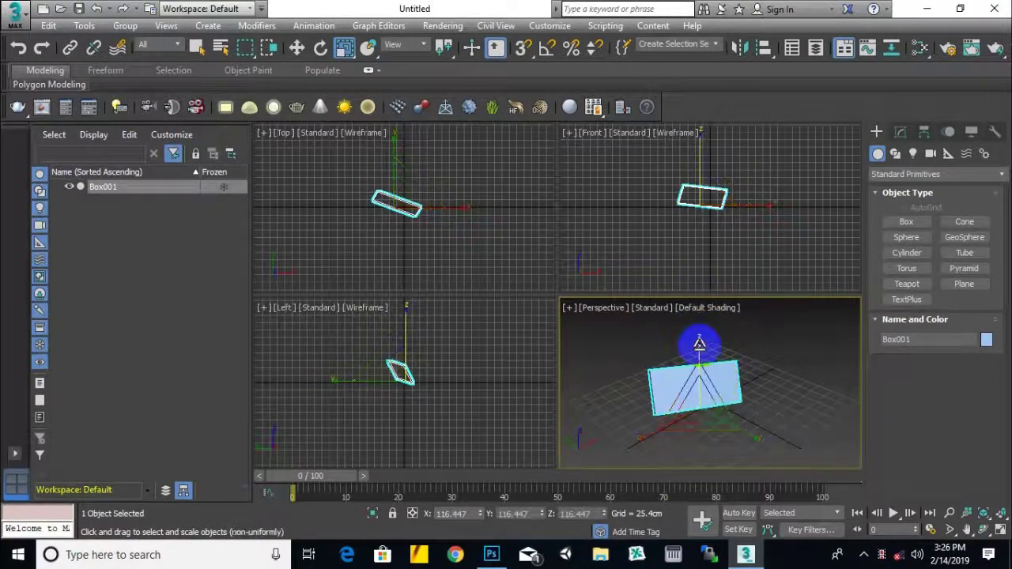
{"action": "left_click_drag", "start_coordinate": [701, 309], "coordinate": [699, 265]}
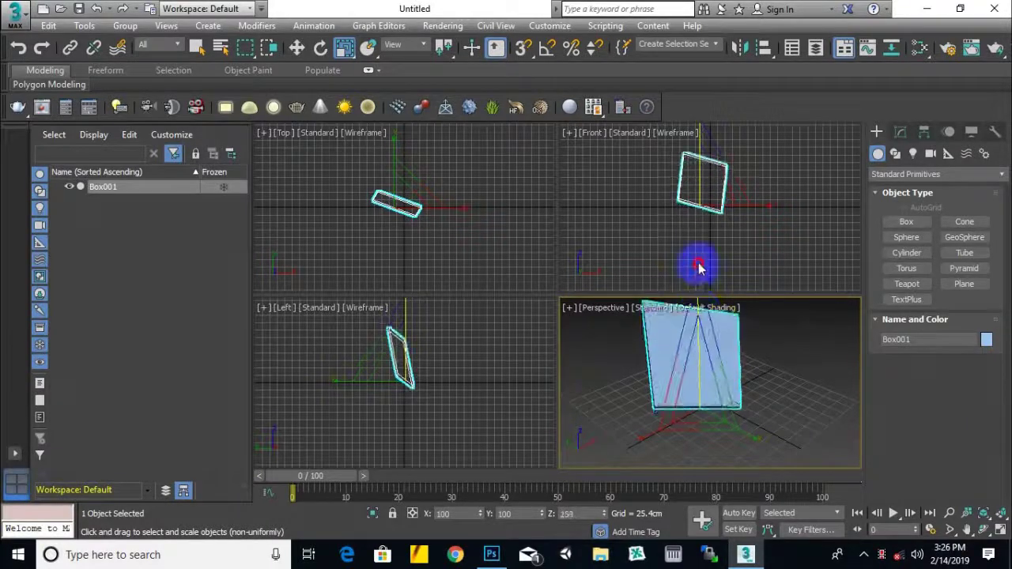
{"action": "left_click_drag", "start_coordinate": [755, 439], "coordinate": [694, 417]}
{"action": "left_click_drag", "start_coordinate": [789, 395], "coordinate": [614, 460]}
Examine the scaled box up close, from a distance and from different angles in the Perspective viewport.
{"action": "scroll", "coordinate": [686, 411], "scroll_direction": "down", "scroll_amount": 5}
{"action": "scroll", "coordinate": [693, 407], "scroll_direction": "up", "scroll_amount": 3}
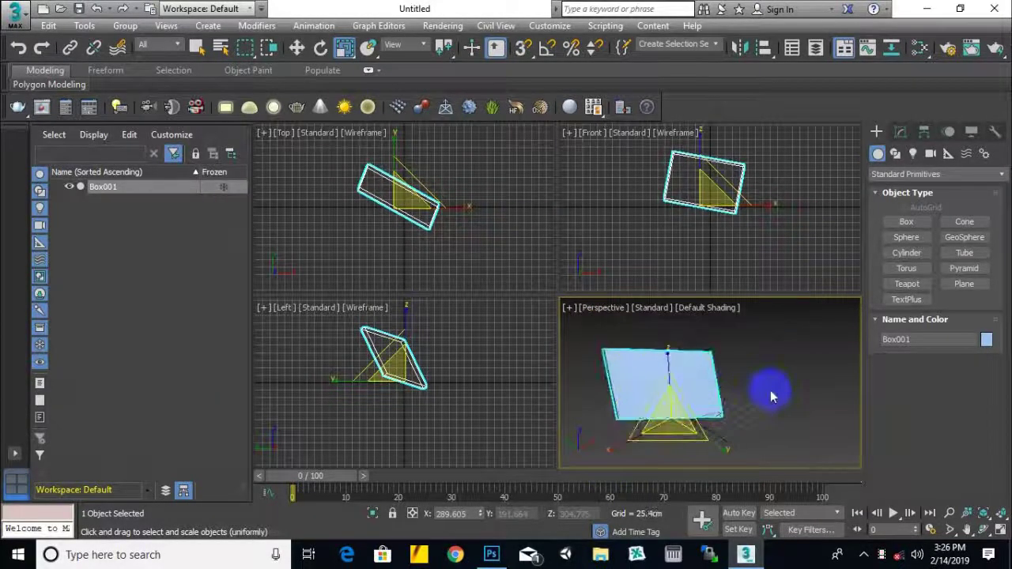
{"action": "scroll", "coordinate": [705, 372], "scroll_direction": "up", "scroll_amount": 4}
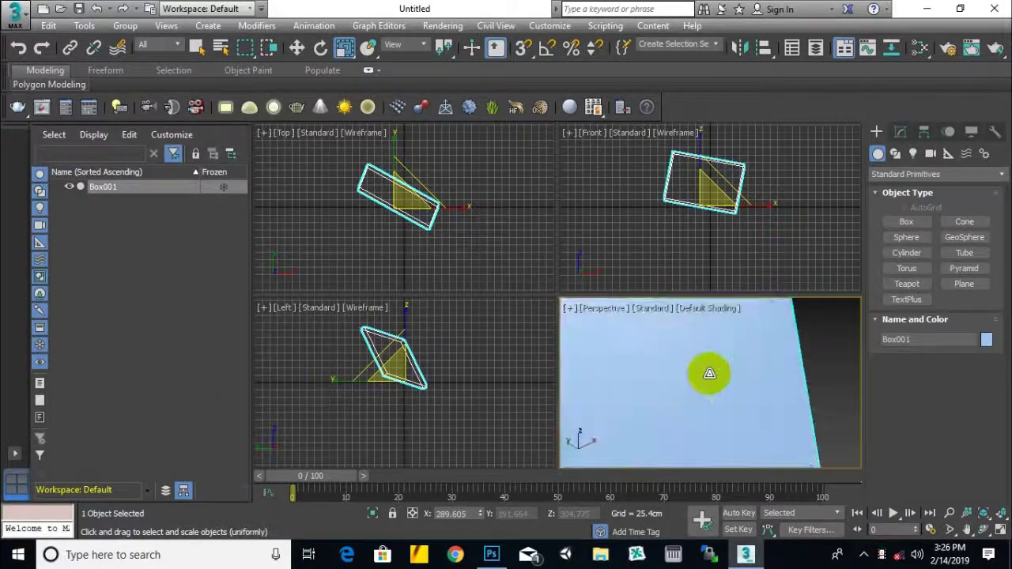
{"action": "scroll", "coordinate": [708, 372], "scroll_direction": "down", "scroll_amount": 5}
{"action": "scroll", "coordinate": [710, 373], "scroll_direction": "up", "scroll_amount": 5}
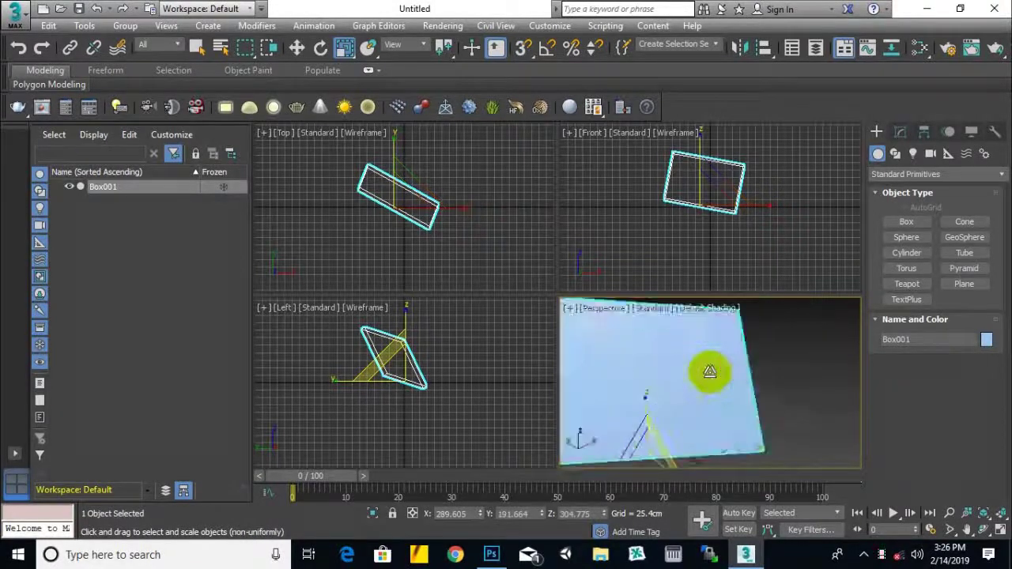
{"action": "scroll", "coordinate": [709, 373], "scroll_direction": "down", "scroll_amount": 4}
{"action": "scroll", "coordinate": [647, 364], "scroll_direction": "up", "scroll_amount": 6}
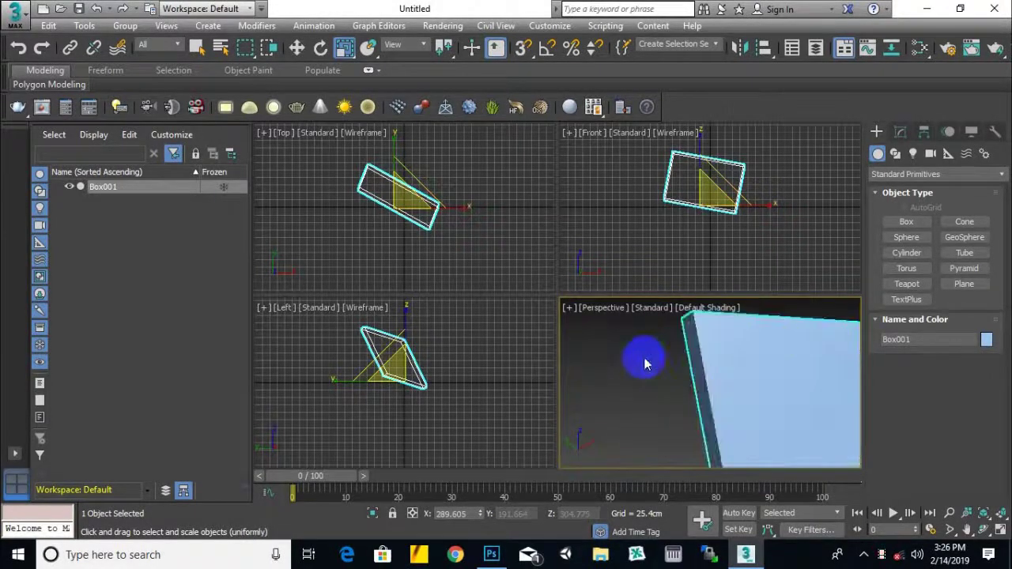
{"action": "scroll", "coordinate": [644, 357], "scroll_direction": "down", "scroll_amount": 3}
{"action": "scroll", "coordinate": [734, 391], "scroll_direction": "up", "scroll_amount": 5}
{"action": "scroll", "coordinate": [734, 390], "scroll_direction": "down", "scroll_amount": 5}
{"action": "scroll", "coordinate": [736, 391], "scroll_direction": "up", "scroll_amount": 5}
{"action": "scroll", "coordinate": [736, 389], "scroll_direction": "down", "scroll_amount": 5}
{"action": "middle_click_drag", "start_coordinate": [736, 390], "coordinate": [791, 389]}
{"action": "scroll", "coordinate": [783, 411], "scroll_direction": "up", "scroll_amount": 5}
{"action": "scroll", "coordinate": [788, 388], "scroll_direction": "down", "scroll_amount": 3}
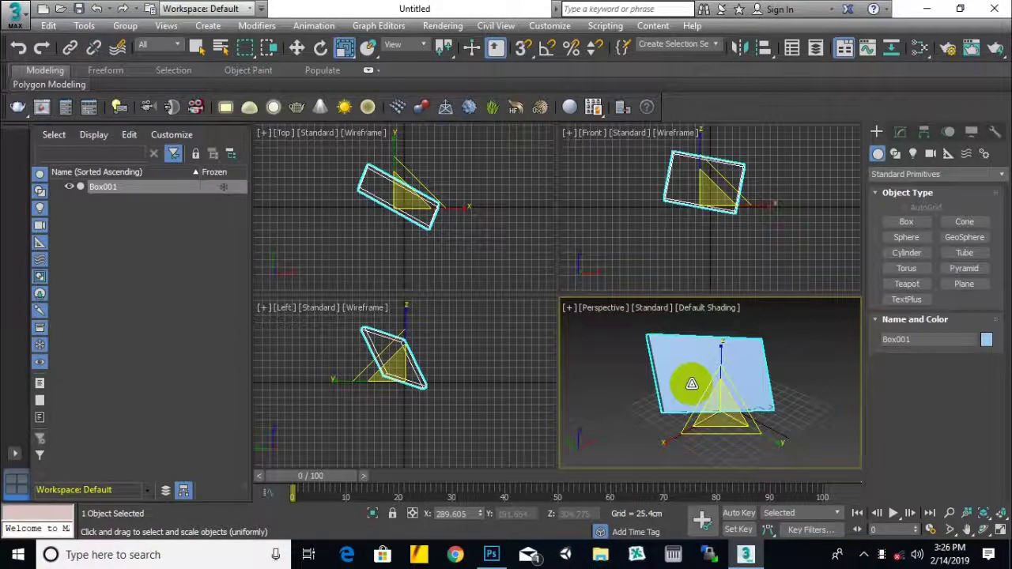
{"action": "right_click", "coordinate": [808, 388]}
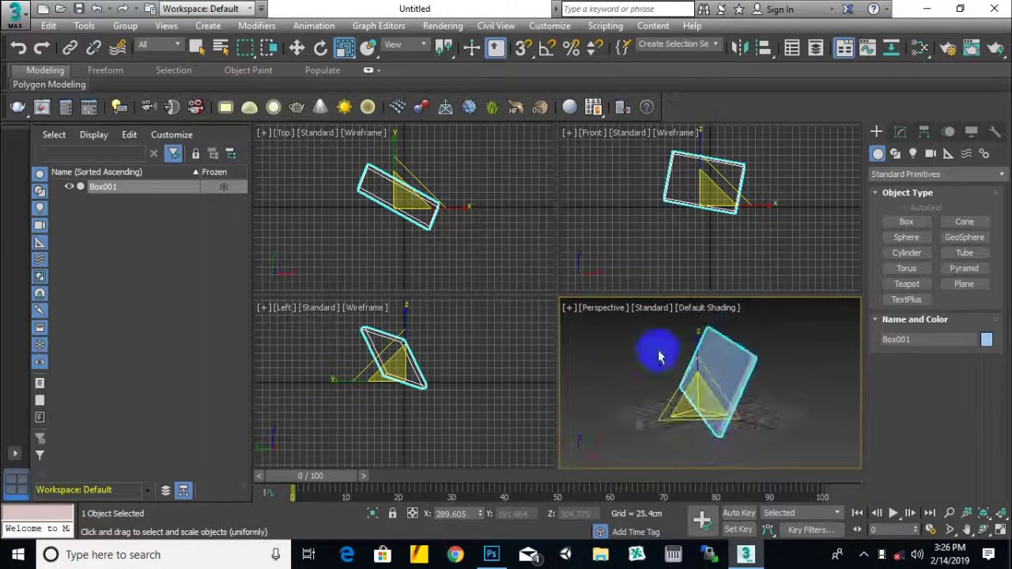
{"action": "middle_click_drag", "start_coordinate": [711, 333], "coordinate": [689, 361], "text": "alt"}
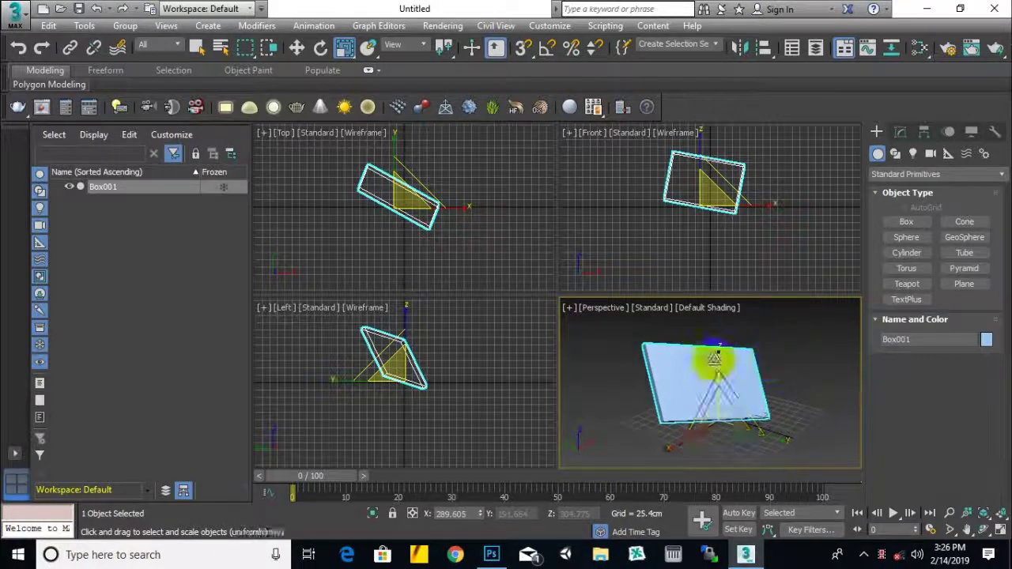
Move the box slightly along the X axis to about -41.3 cm with Select and Move.
{"action": "left_click", "coordinate": [297, 48]}
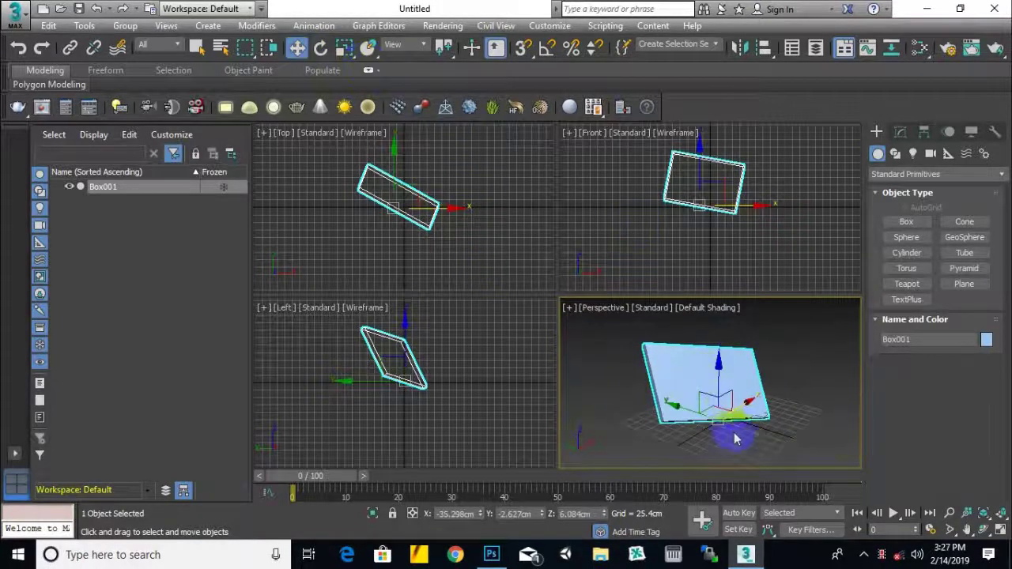
{"action": "left_click_drag", "start_coordinate": [718, 407], "coordinate": [752, 402]}
{"action": "scroll", "coordinate": [781, 401], "scroll_direction": "up", "scroll_amount": 5}
{"action": "scroll", "coordinate": [781, 402], "scroll_direction": "down", "scroll_amount": 5}
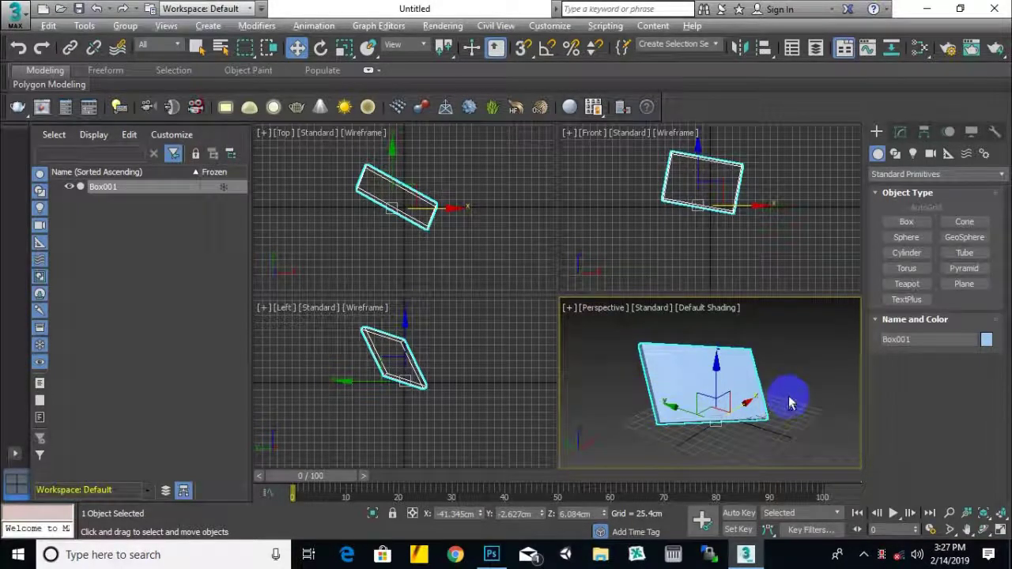
{"action": "middle_click_drag", "start_coordinate": [798, 401], "coordinate": [671, 435], "text": "alt"}
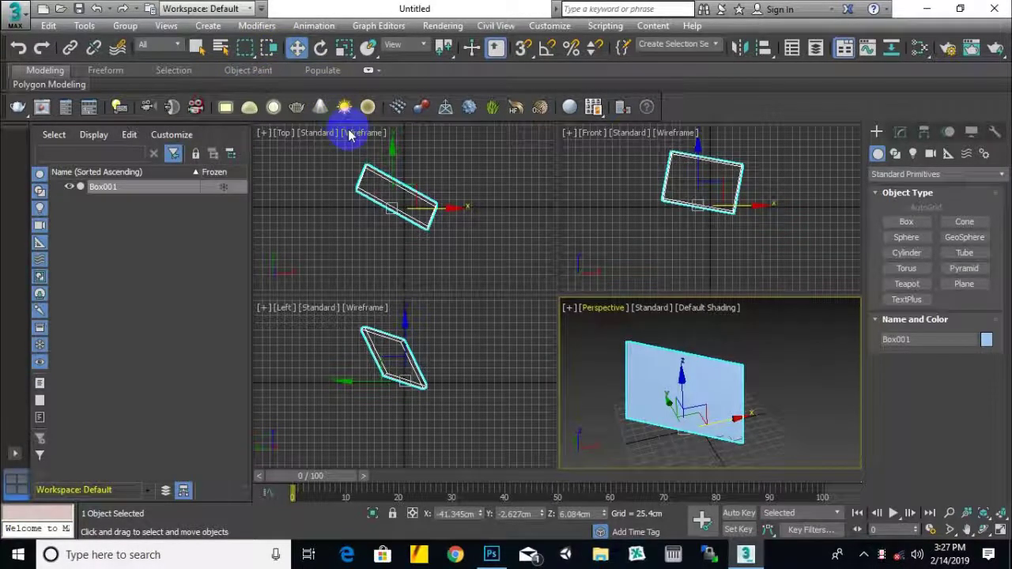
Switch repeatedly through Select Object, Move, Rotate and Scale with the box selected, ending on Select and Uniform Scale.
{"action": "left_click", "coordinate": [197, 48]}
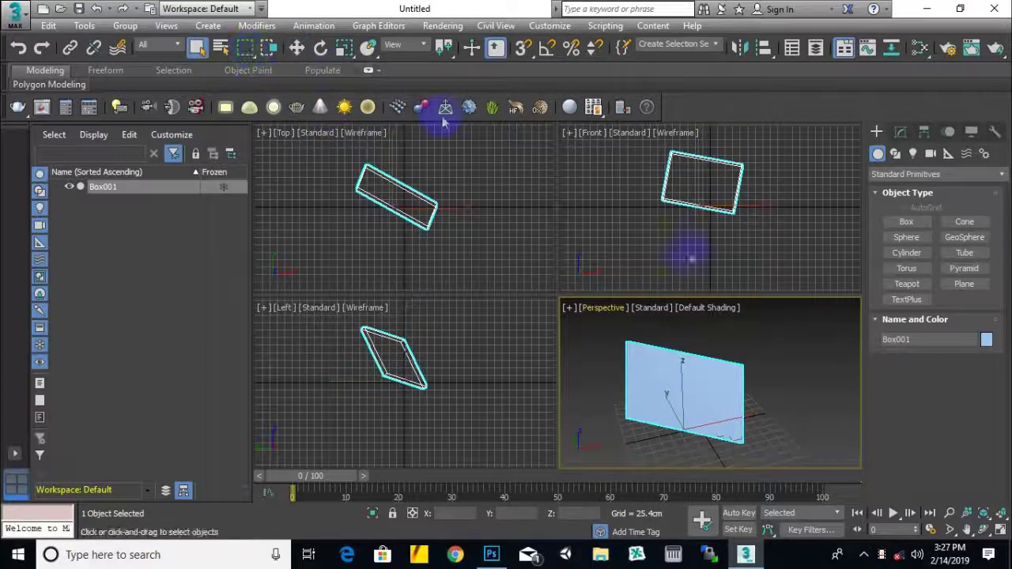
{"action": "left_click", "coordinate": [199, 48]}
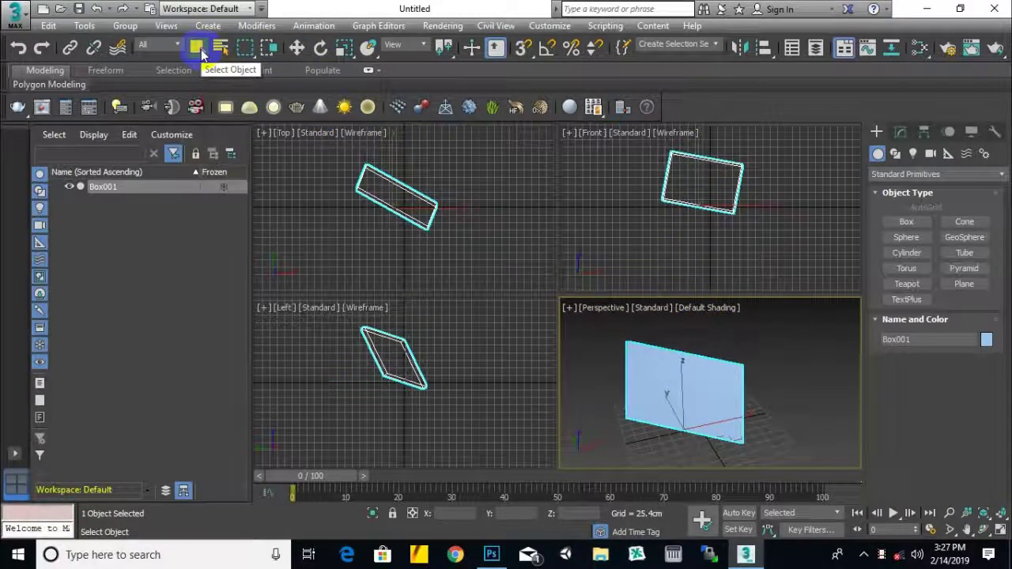
{"action": "key", "text": "w"}
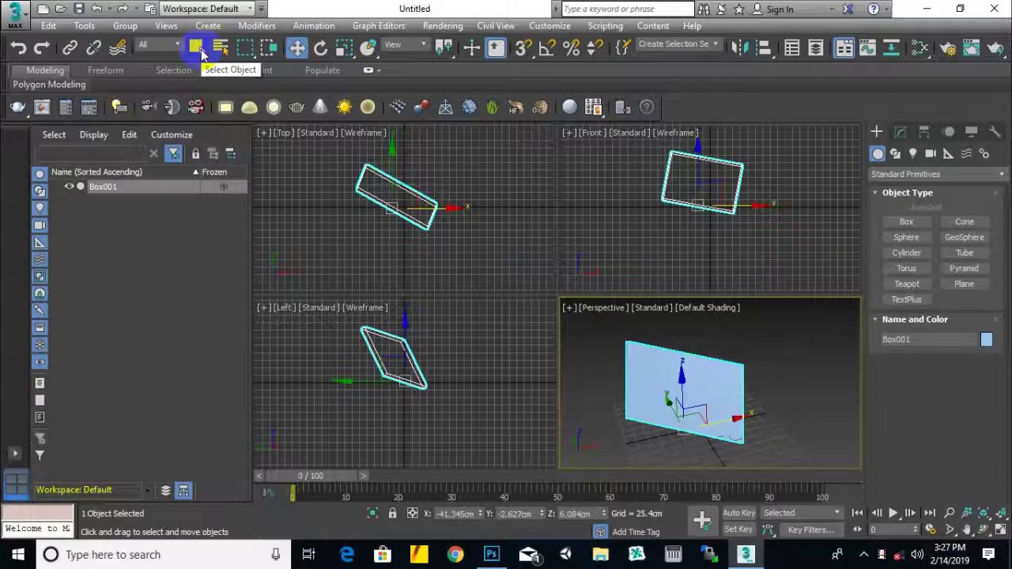
{"action": "key", "text": "e"}
{"action": "key", "text": "r"}
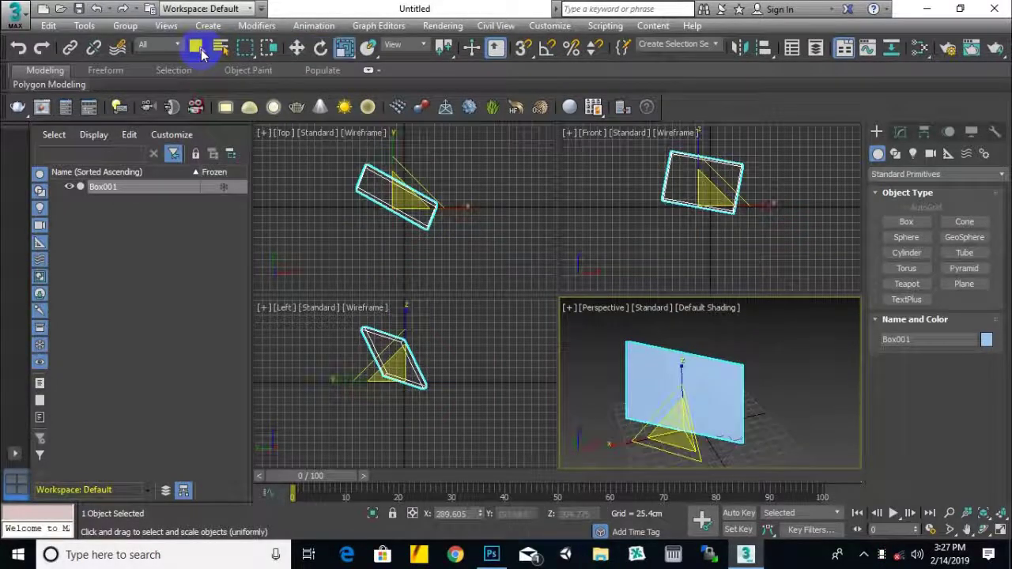
{"action": "key", "text": "q"}
{"action": "key", "text": "w"}
{"action": "key", "text": "e"}
{"action": "key", "text": "r"}
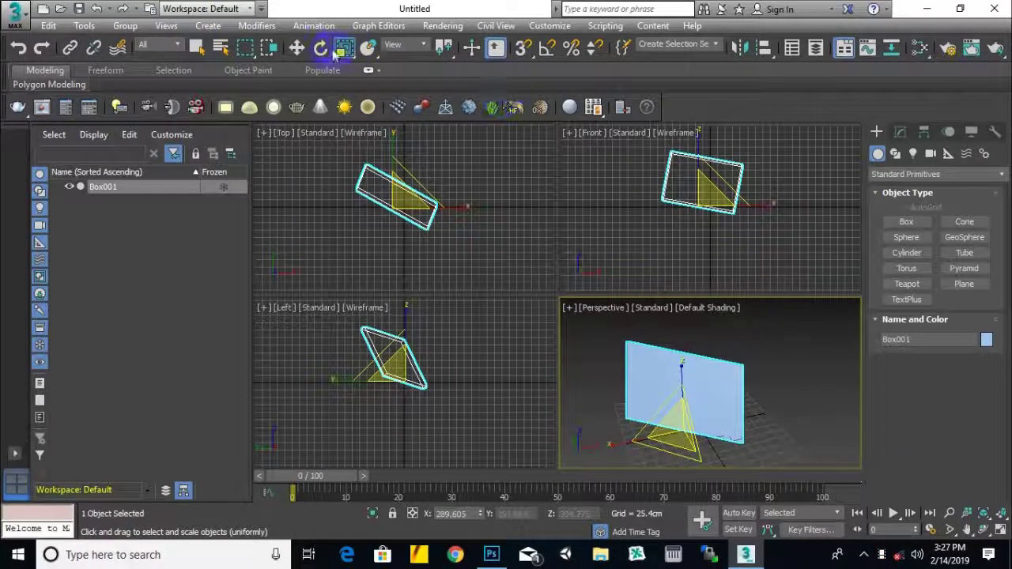
{"action": "key", "text": "q"}
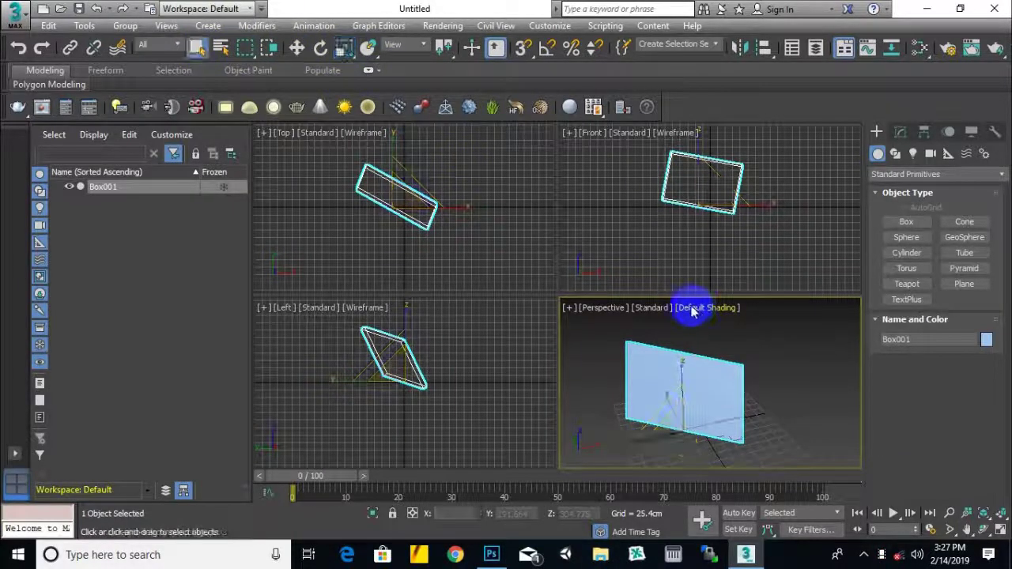
{"action": "key", "text": "w"}
{"action": "key", "text": "e"}
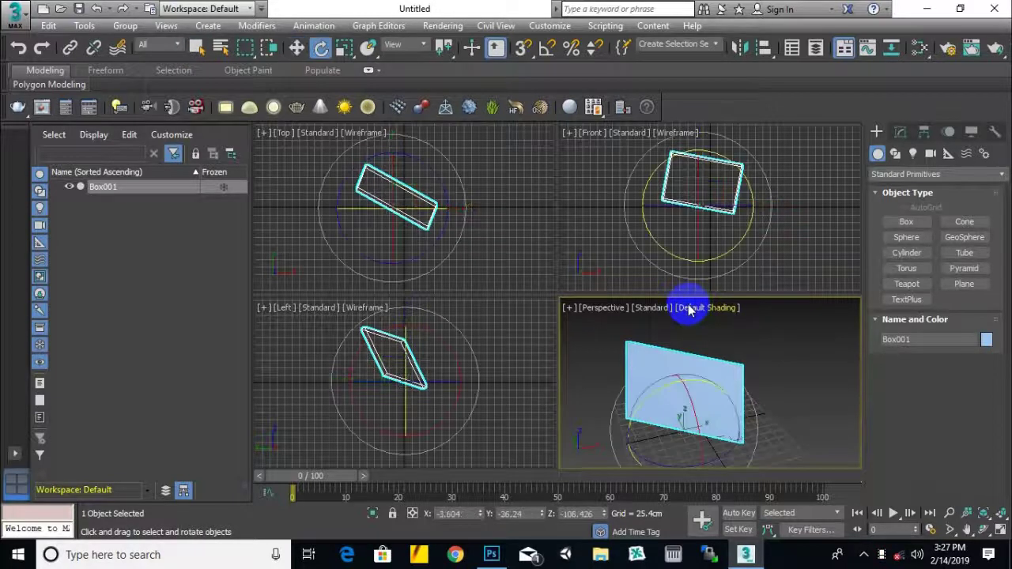
{"action": "key", "text": "r"}
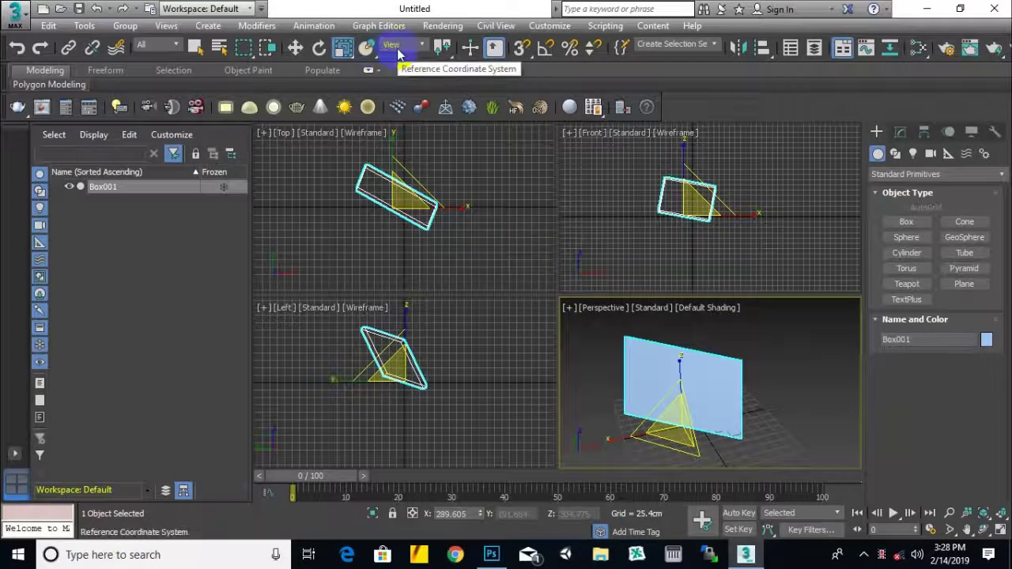
Check the Reference Coordinate System options, keep View, and compare the box's gizmo in the Front and Perspective viewports.
{"action": "left_click", "coordinate": [397, 49]}
{"action": "left_click", "coordinate": [398, 57]}
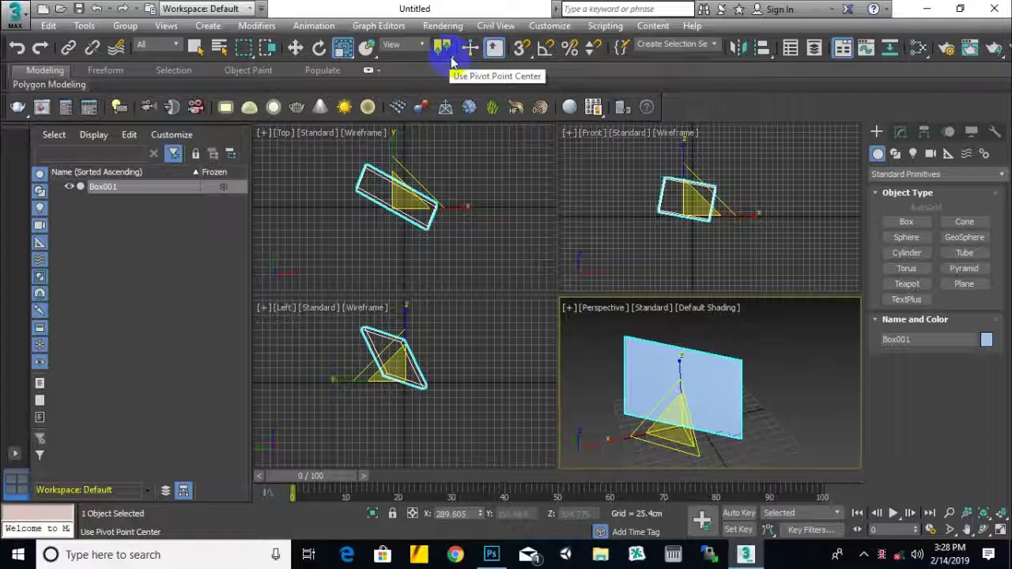
{"action": "middle_click_drag", "start_coordinate": [732, 251], "coordinate": [711, 255]}
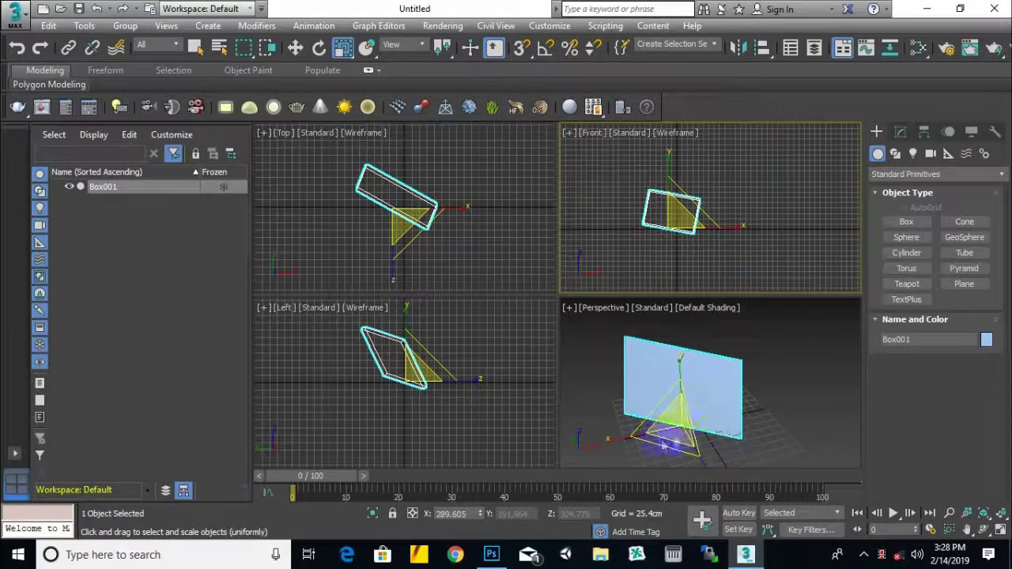
{"action": "middle_click_drag", "start_coordinate": [738, 405], "coordinate": [737, 373]}
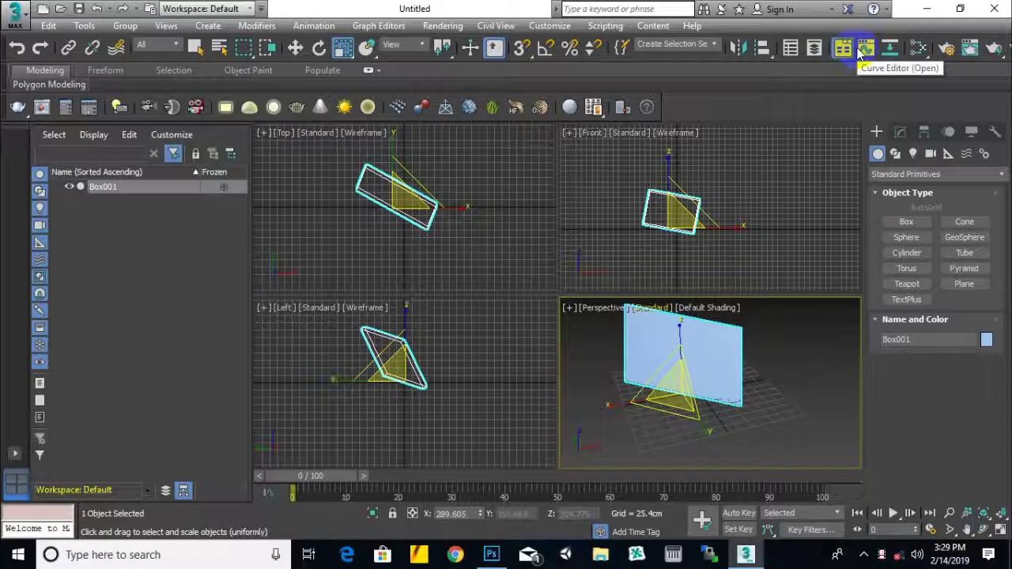
View the Slate Material Editor, close it, and look over the available rendering commands.
{"action": "left_click", "coordinate": [919, 51]}
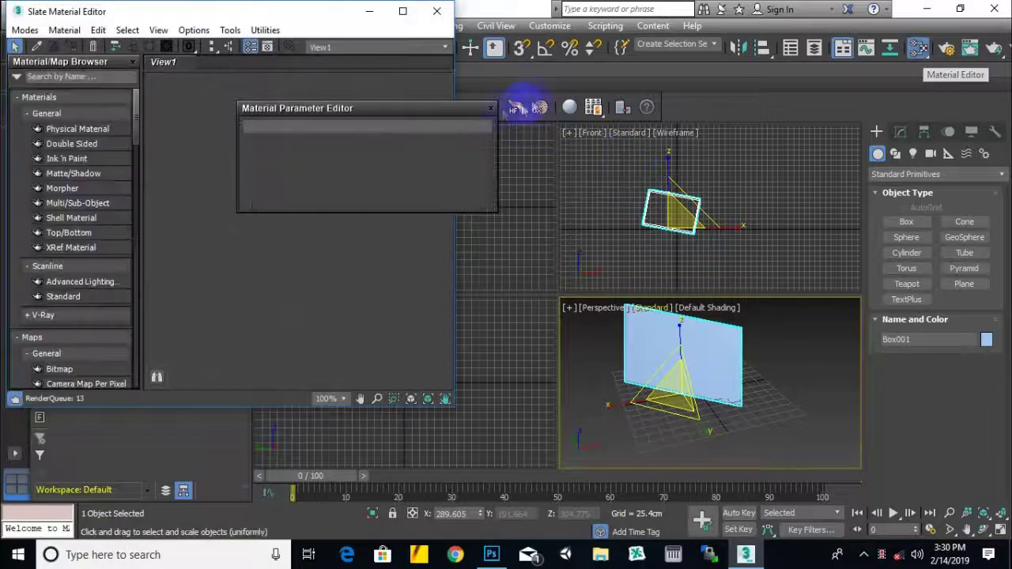
{"action": "left_click", "coordinate": [491, 110]}
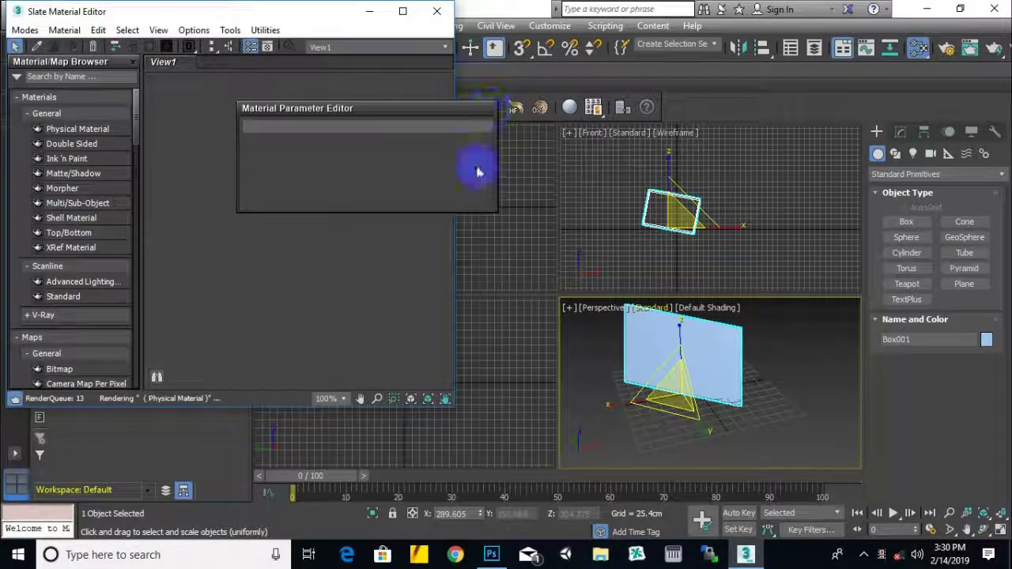
{"action": "left_click", "coordinate": [444, 15]}
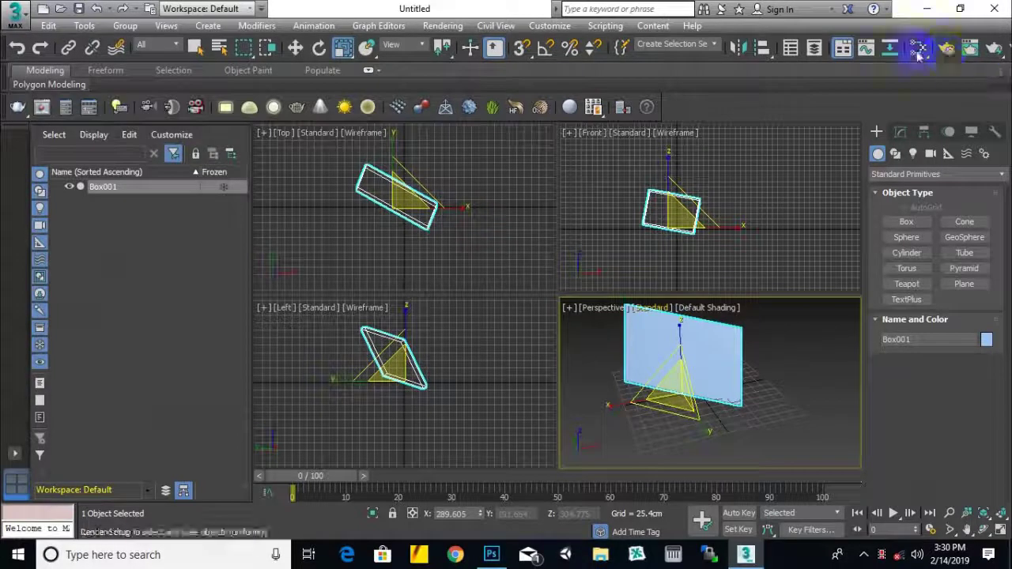
{"action": "left_click", "coordinate": [442, 25]}
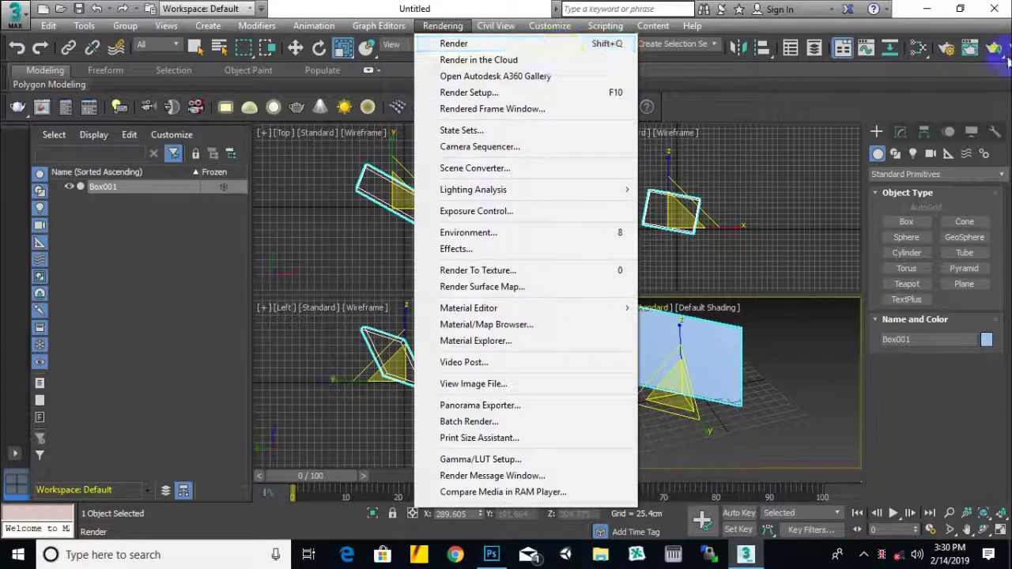
{"action": "left_click", "coordinate": [945, 92]}
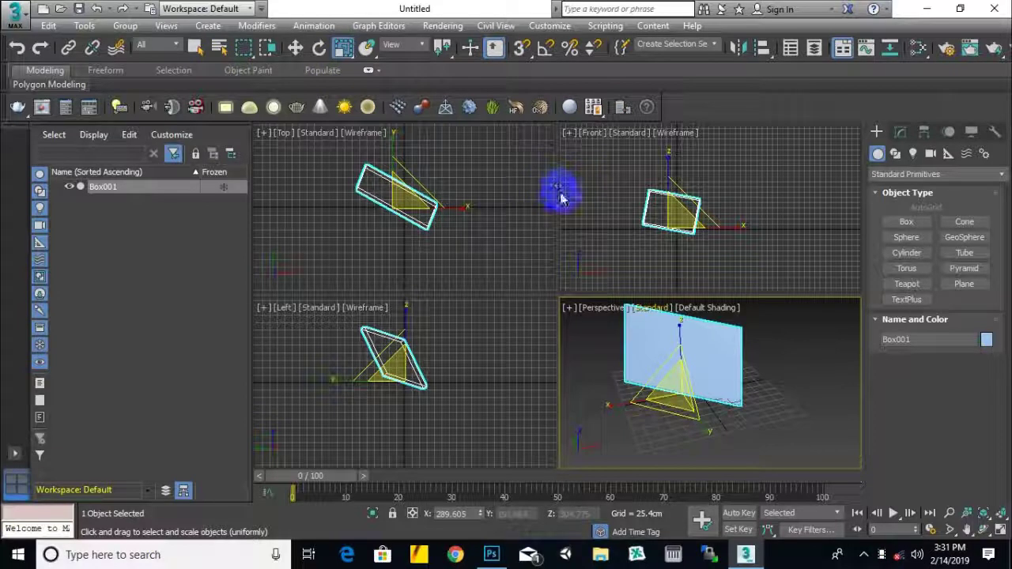
Deselect the box, maximize the Perspective viewport, and view the box from slightly different angles.
{"action": "middle_click_drag", "start_coordinate": [608, 347], "coordinate": [594, 372]}
{"action": "middle_click_drag", "start_coordinate": [802, 377], "coordinate": [816, 373]}
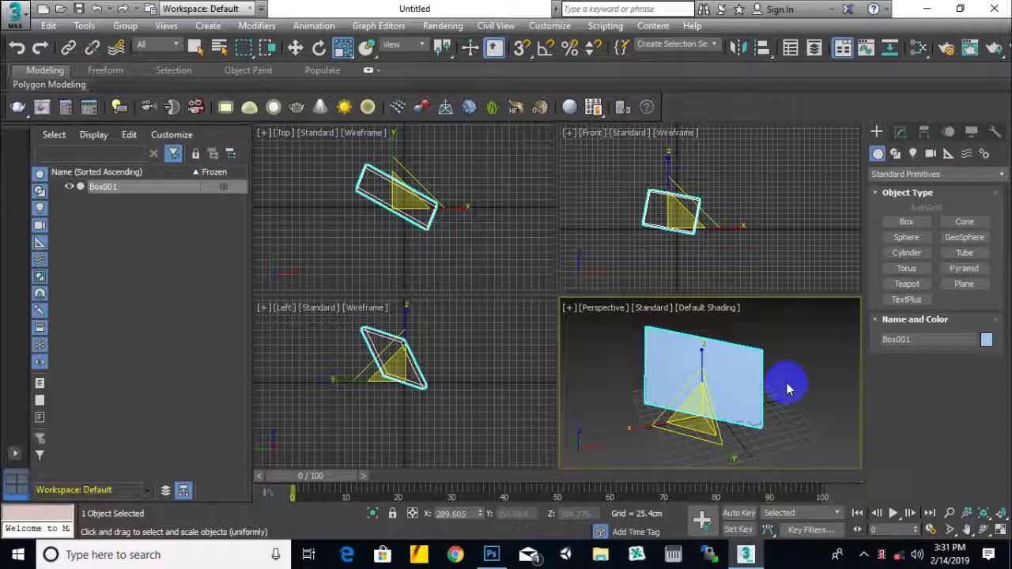
{"action": "middle_click_drag", "start_coordinate": [641, 350], "coordinate": [598, 355]}
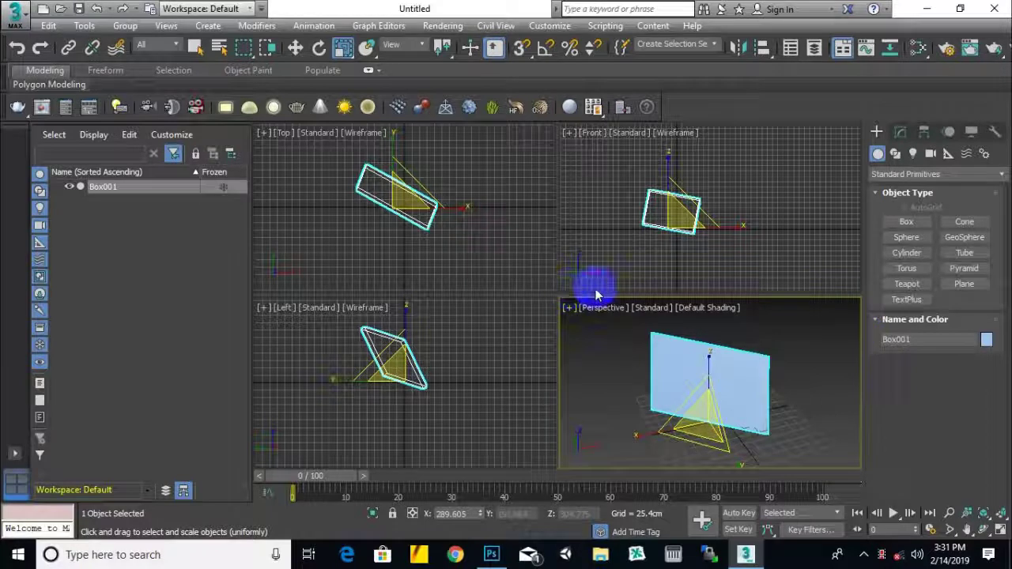
{"action": "left_click", "coordinate": [608, 357]}
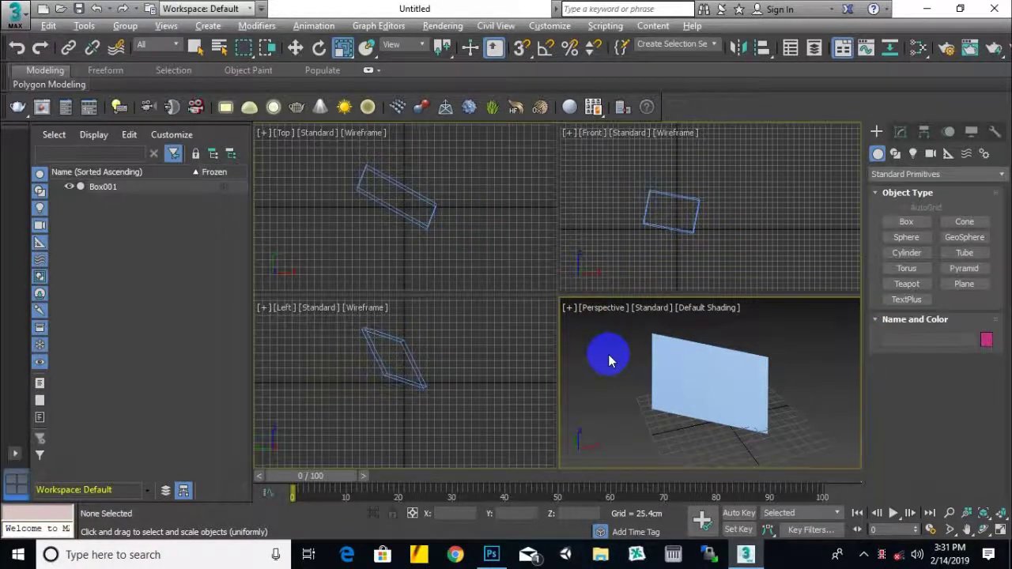
{"action": "key", "text": "alt+w"}
{"action": "middle_click_drag", "start_coordinate": [411, 295], "coordinate": [454, 295], "text": "alt"}
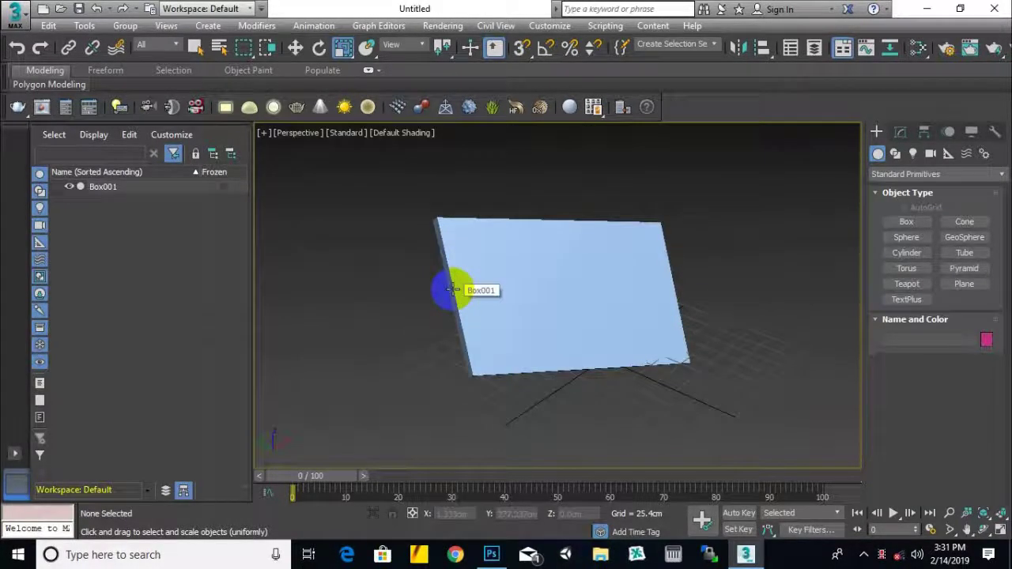
{"action": "middle_click_drag", "start_coordinate": [735, 343], "coordinate": [729, 358], "text": "alt"}
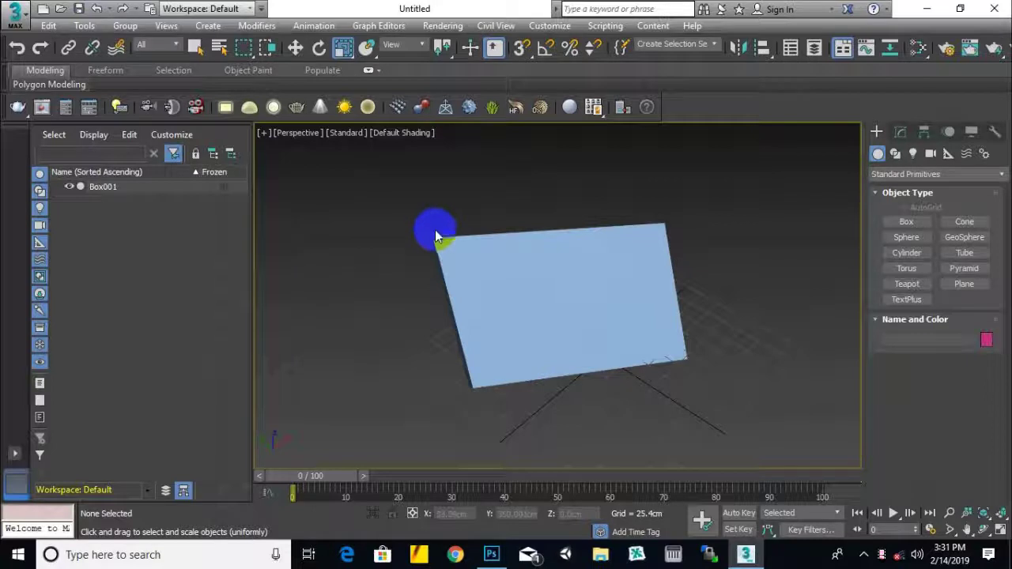
Cycle the maximized viewport through the Front, Top and Left views of the box.
{"action": "key", "text": "d"}
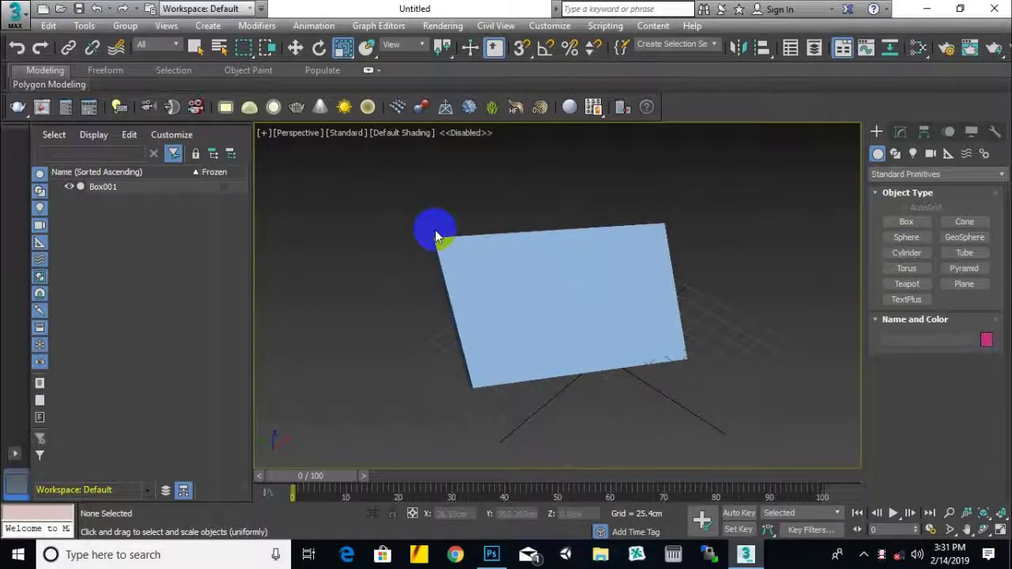
{"action": "key", "text": "f"}
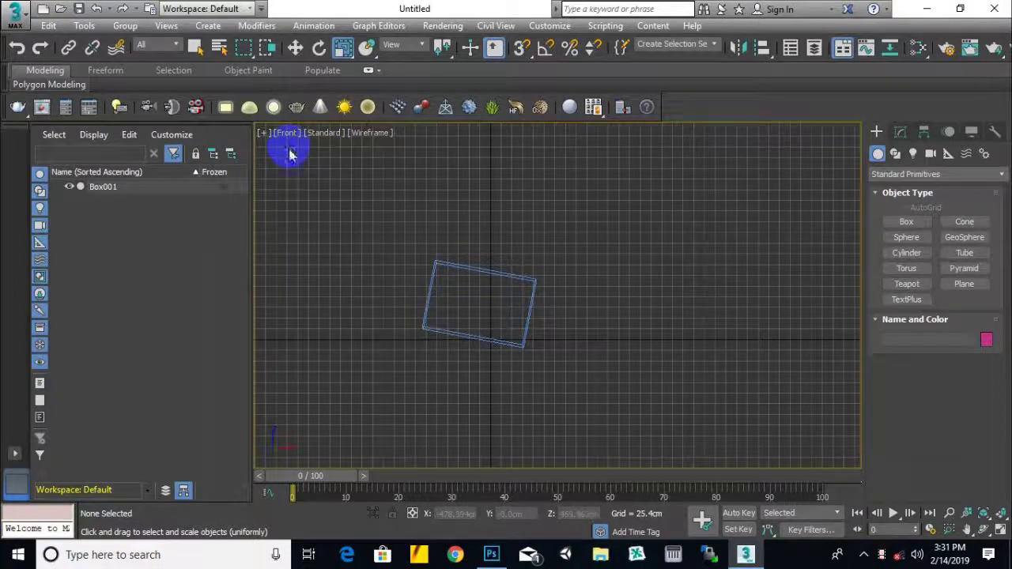
{"action": "key", "text": "t"}
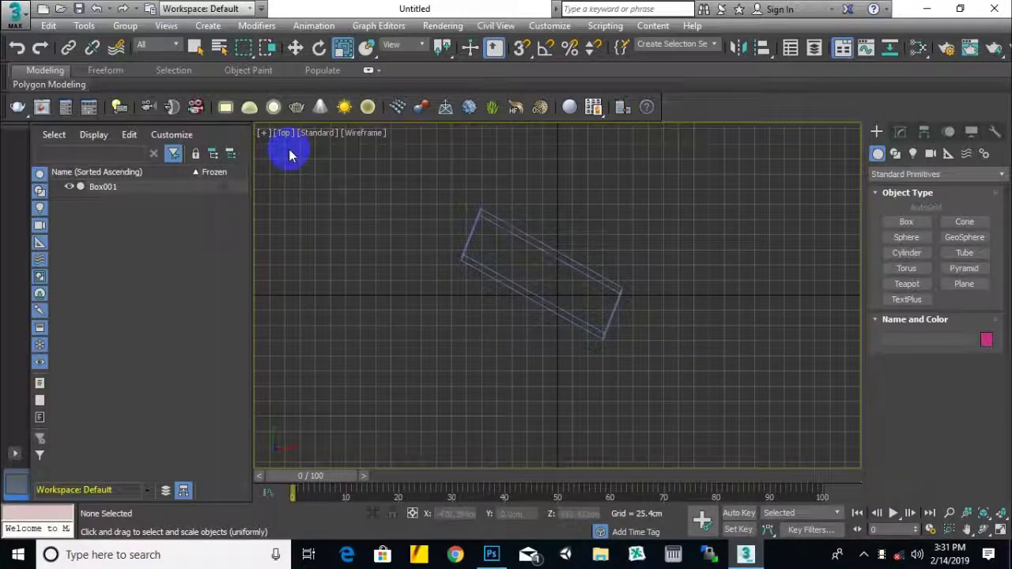
{"action": "key", "text": "l"}
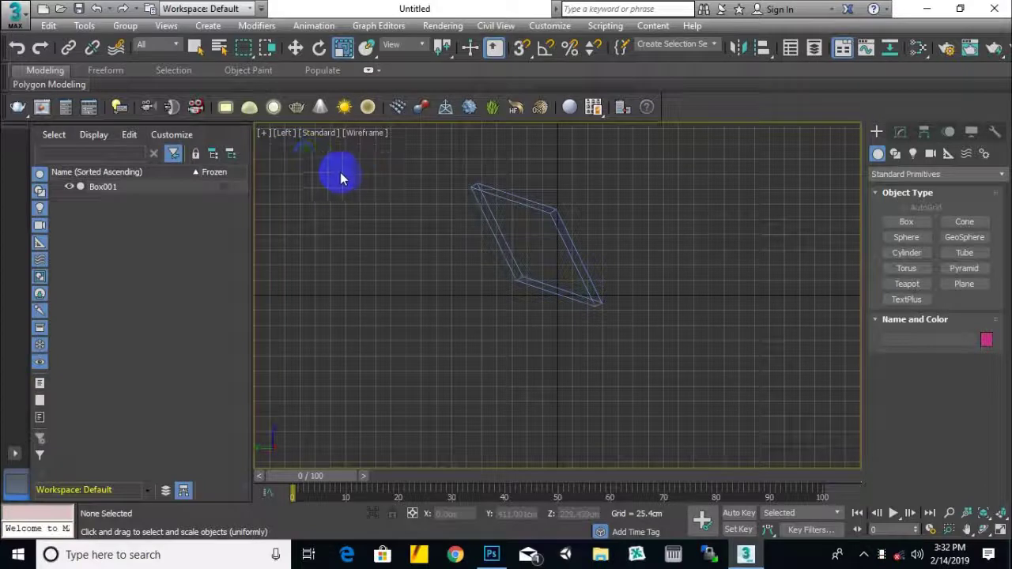
Change the viewport from Left to Right, try Orthographic, and return it to Perspective with the grid seen from above.
{"action": "left_click", "coordinate": [284, 134]}
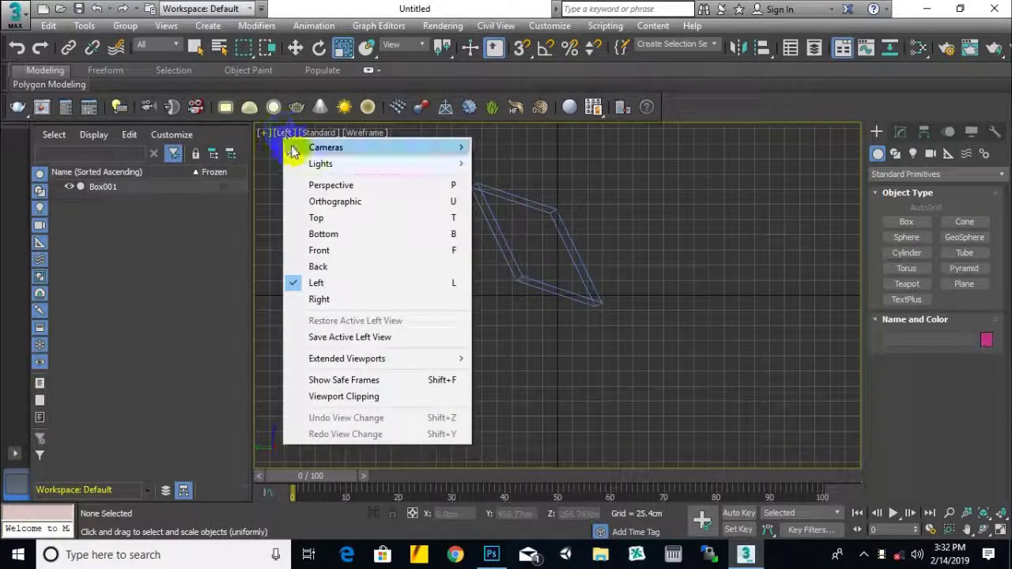
{"action": "left_click", "coordinate": [340, 300]}
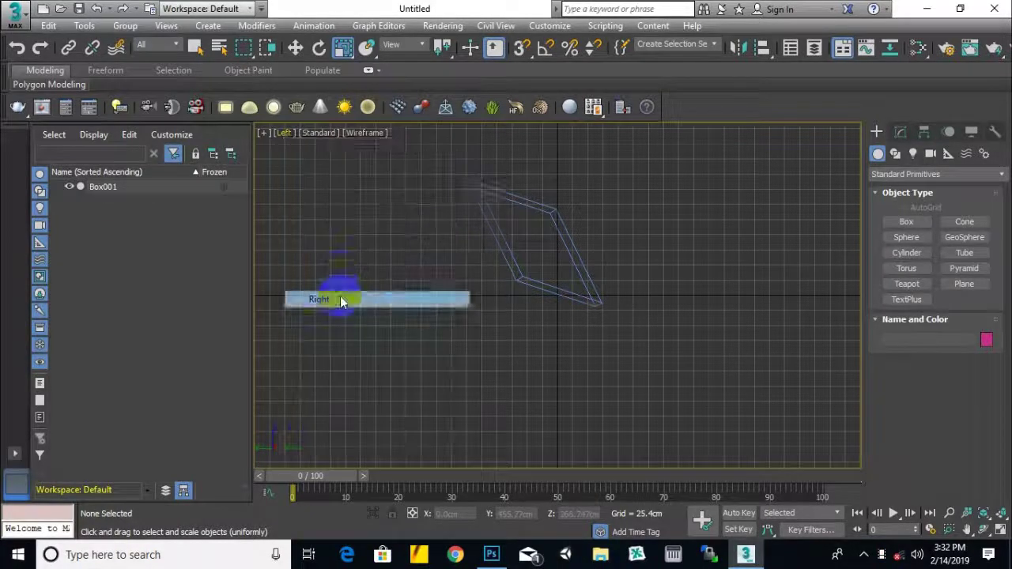
{"action": "left_click", "coordinate": [286, 132]}
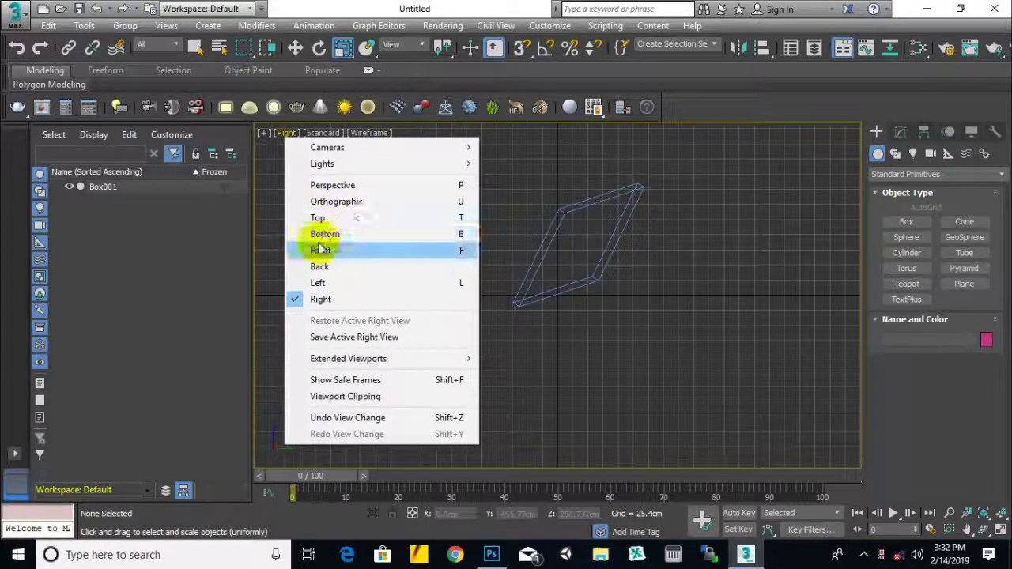
{"action": "left_click", "coordinate": [330, 204]}
{"action": "left_click", "coordinate": [298, 132]}
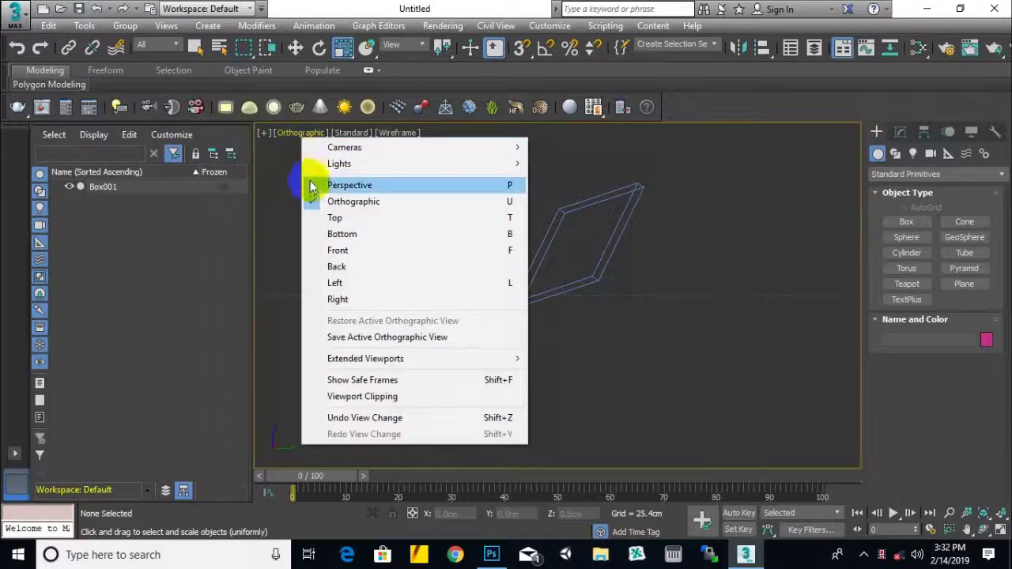
{"action": "left_click", "coordinate": [310, 185]}
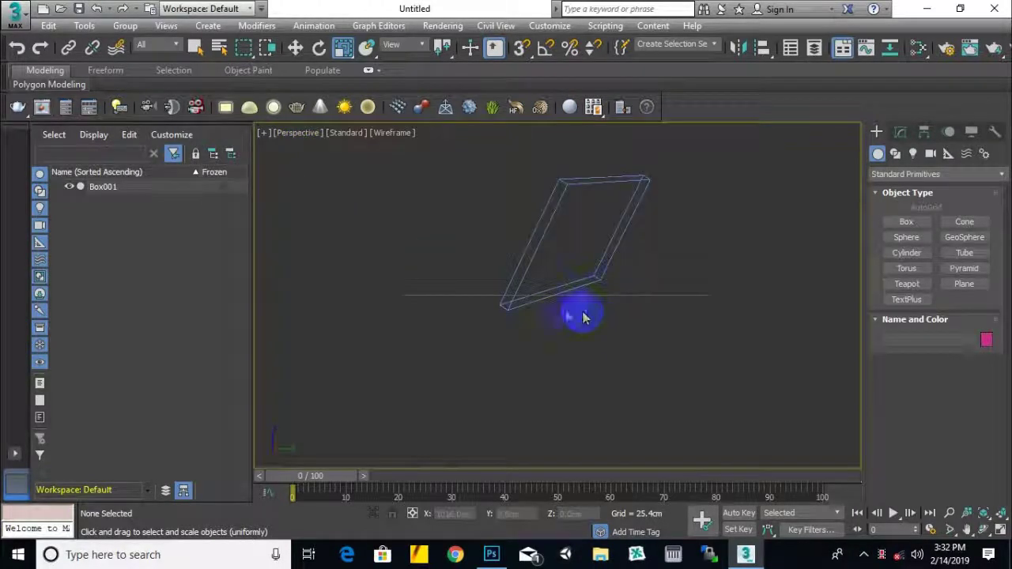
{"action": "middle_click_drag", "start_coordinate": [514, 300], "coordinate": [470, 346]}
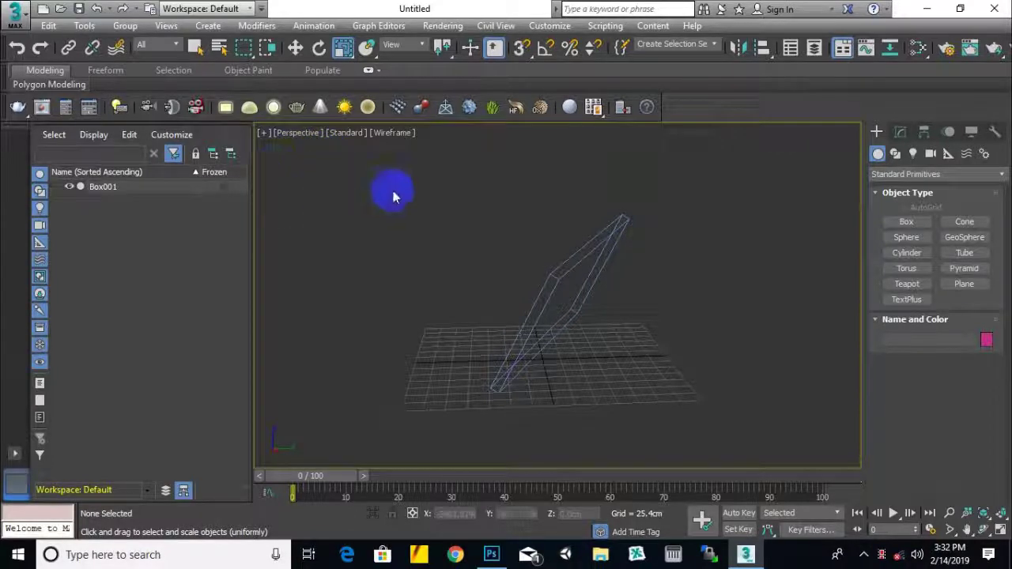
Check the viewport quality options, keep Standard, and display the box in Default Shading from another angle.
{"action": "left_click", "coordinate": [344, 135]}
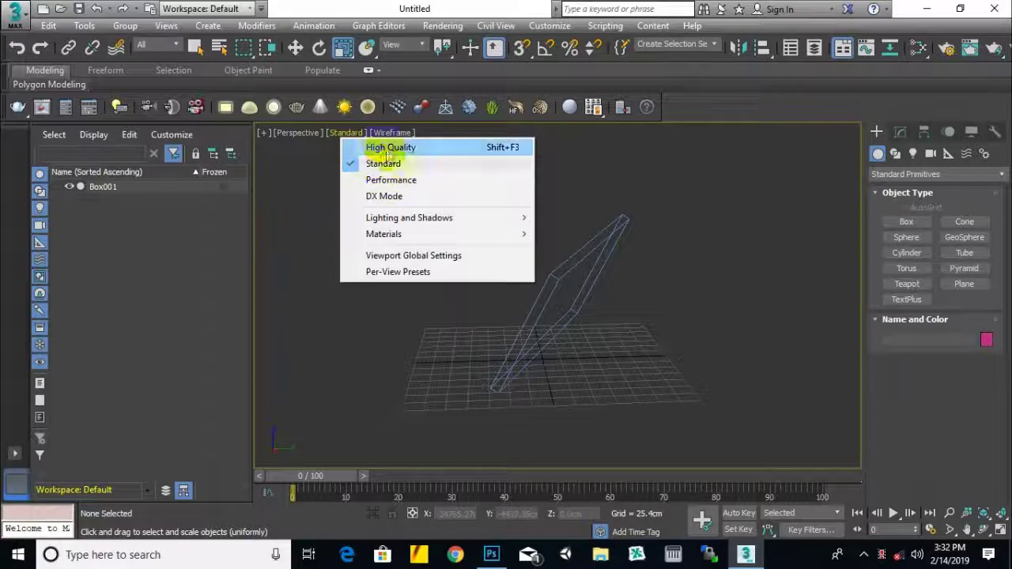
{"action": "mouse_move", "coordinate": [434, 215]}
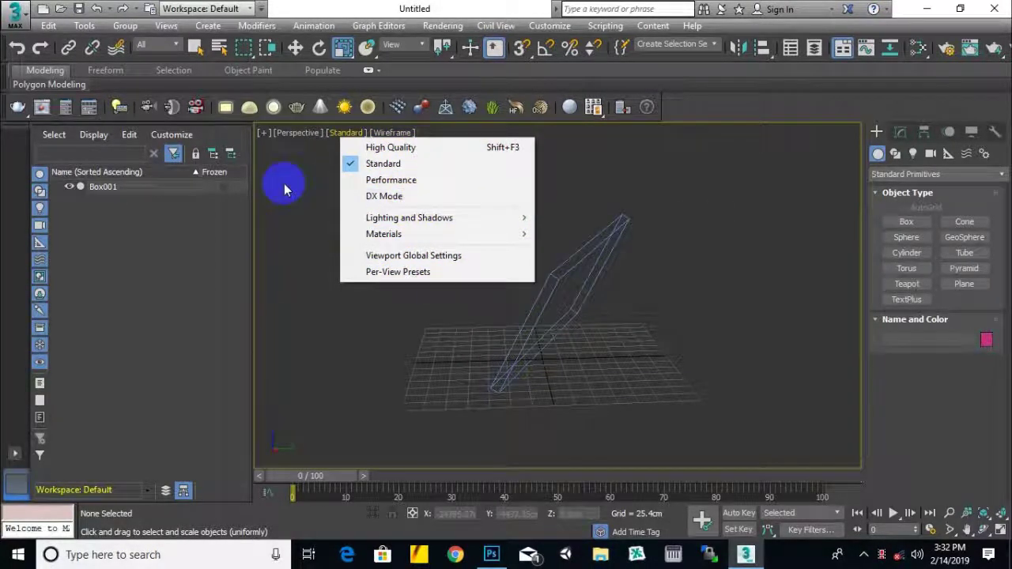
{"action": "left_click", "coordinate": [389, 134]}
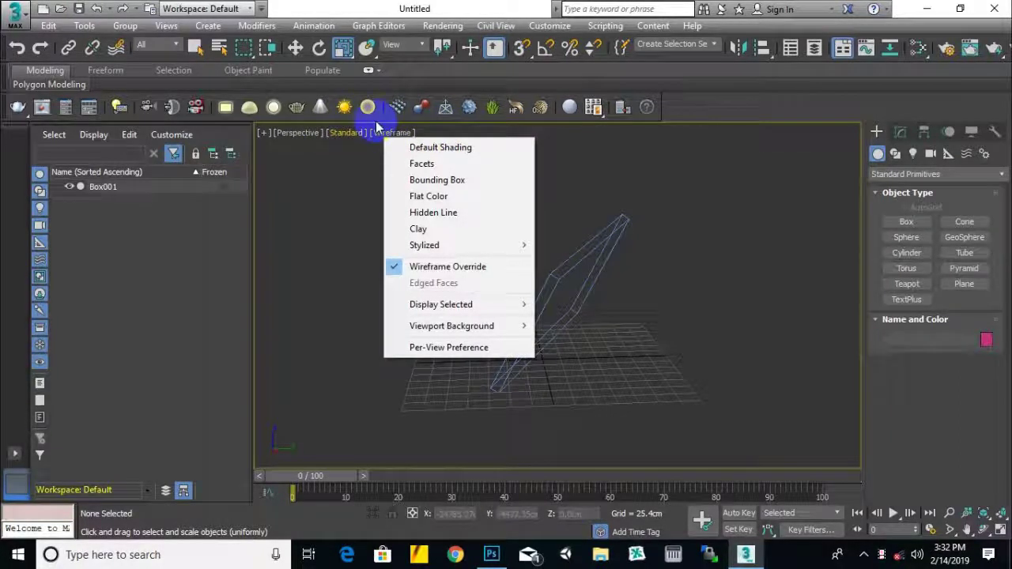
{"action": "left_click", "coordinate": [425, 153]}
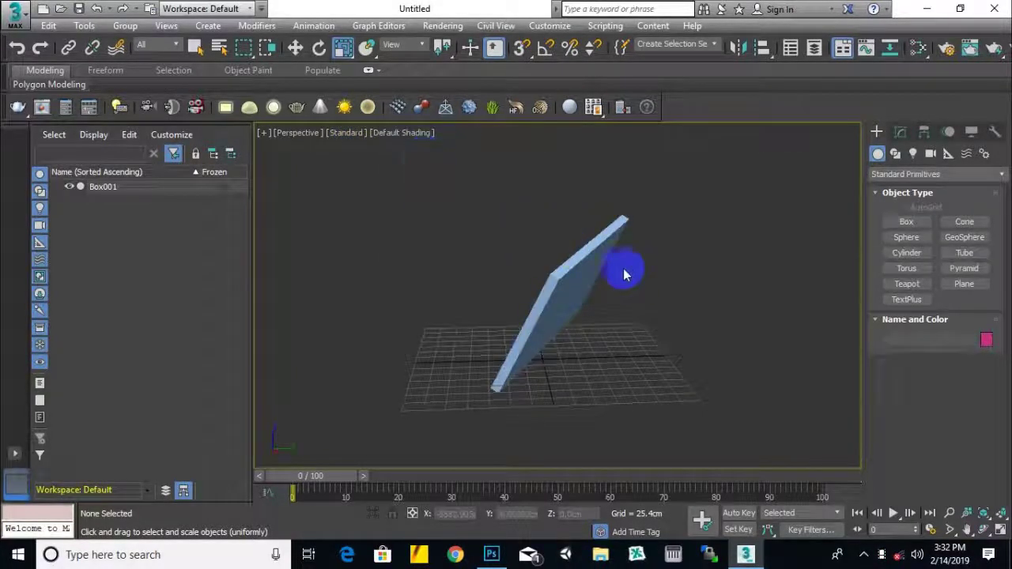
{"action": "left_click", "coordinate": [545, 277]}
{"action": "mouse_move", "coordinate": [545, 277]}
{"action": "middle_mouse_down", "text": "alt"}
{"action": "mouse_move", "coordinate": [537, 287]}
{"action": "mouse_move", "coordinate": [565, 287]}
{"action": "mouse_move", "coordinate": [501, 282]}
{"action": "middle_mouse_up", "text": "alt"}
Preview the box in Facets, Bounding Box and Flat Color display styles, viewing it from different angles.
{"action": "left_click", "coordinate": [417, 134]}
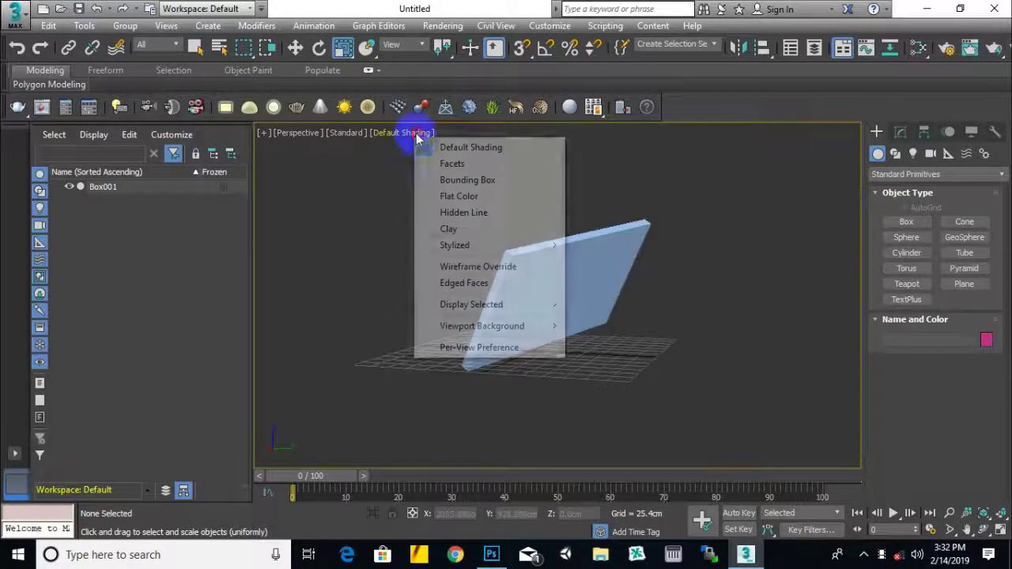
{"action": "left_click", "coordinate": [452, 164]}
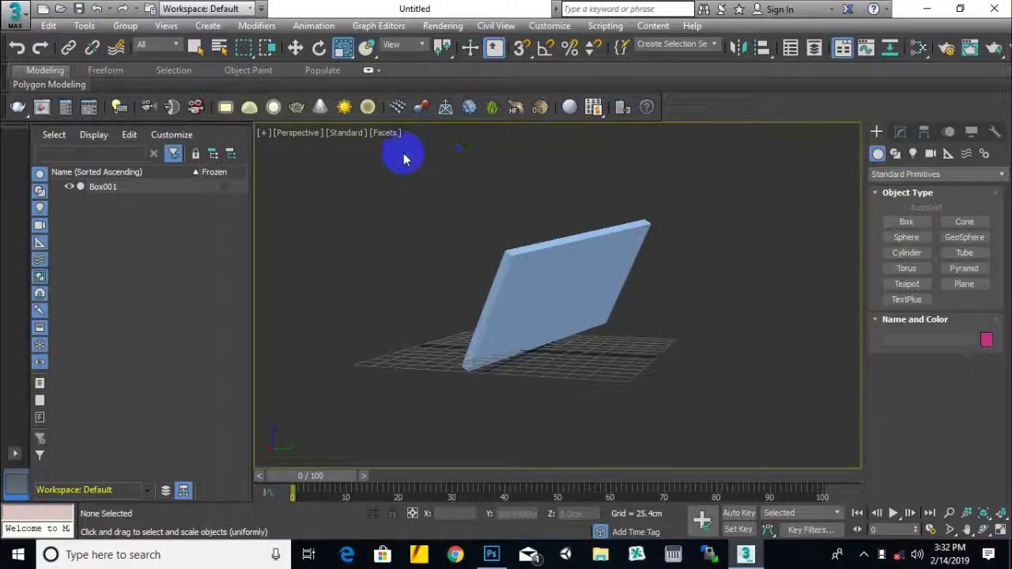
{"action": "left_click", "coordinate": [386, 133]}
{"action": "left_click", "coordinate": [412, 181]}
{"action": "middle_click_drag", "start_coordinate": [485, 278], "coordinate": [632, 337], "text": "alt"}
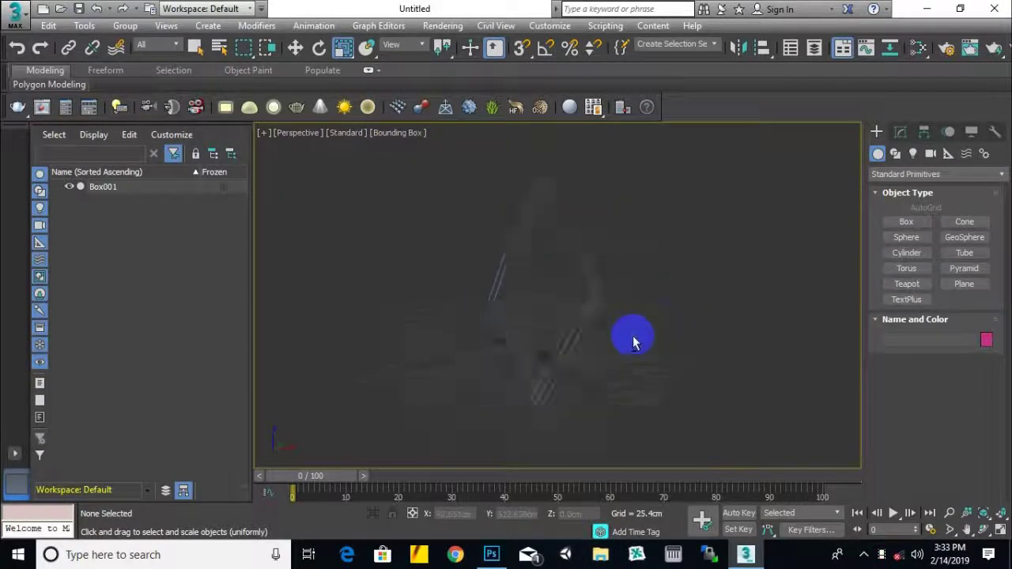
{"action": "left_click", "coordinate": [414, 133]}
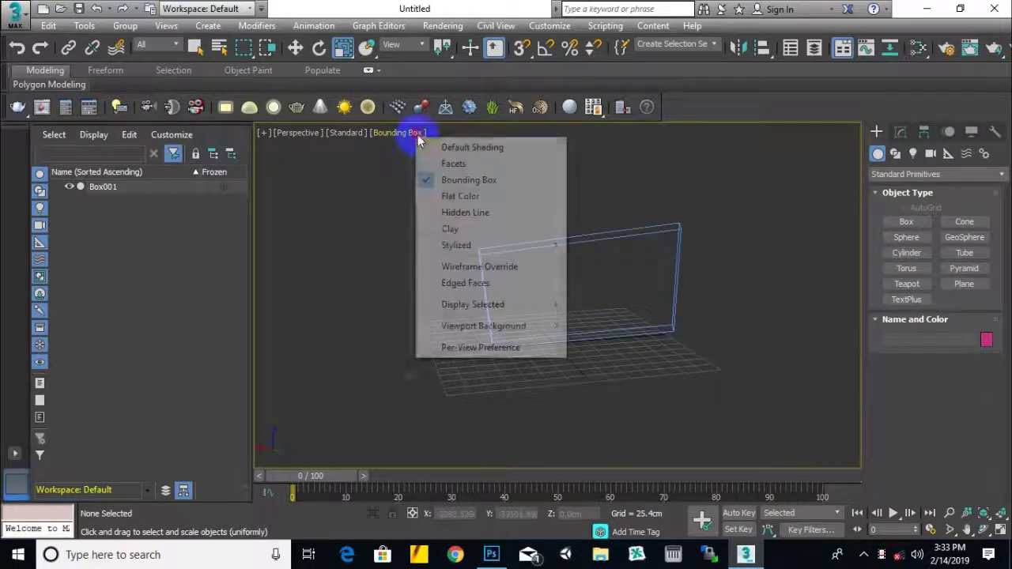
{"action": "left_click", "coordinate": [460, 196]}
{"action": "mouse_move", "coordinate": [644, 332]}
{"action": "middle_mouse_down", "text": "alt"}
{"action": "mouse_move", "coordinate": [701, 264]}
{"action": "mouse_move", "coordinate": [354, 165]}
{"action": "middle_mouse_up", "text": "alt"}
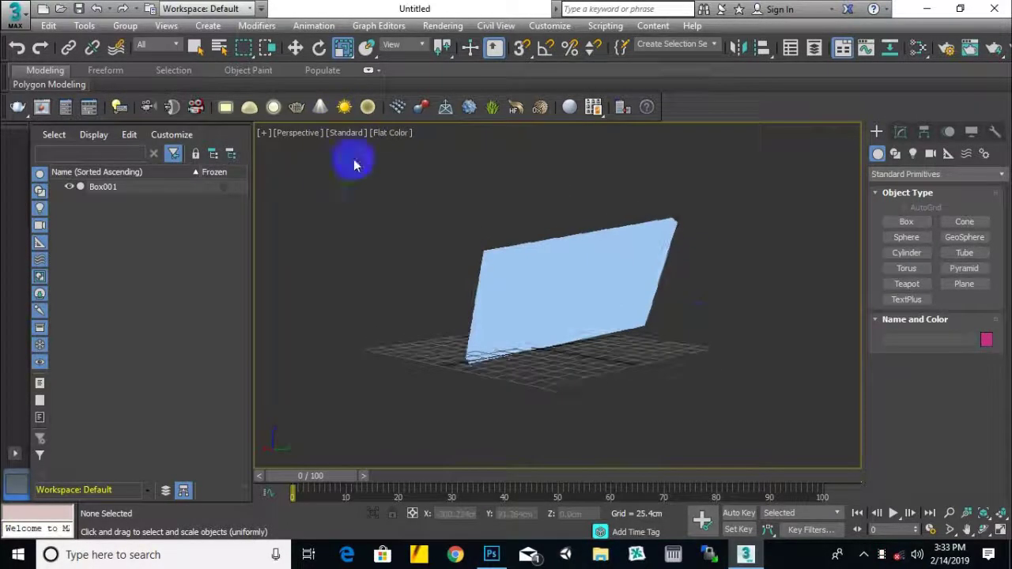
Set the Perspective viewport's shading to Clay with Edged Faces turned on.
{"action": "left_click", "coordinate": [389, 132]}
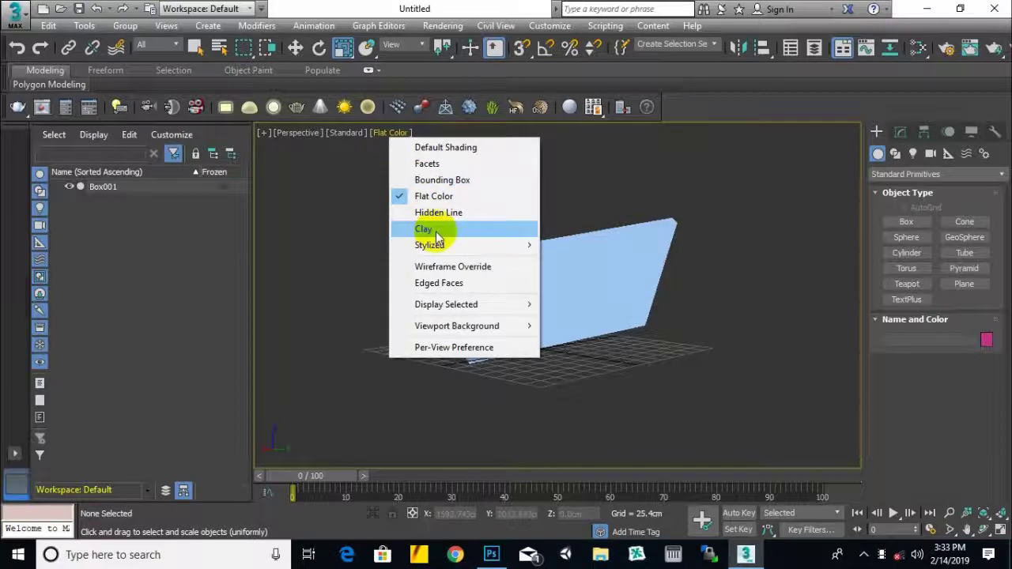
{"action": "left_click", "coordinate": [436, 231]}
{"action": "left_click", "coordinate": [386, 133]}
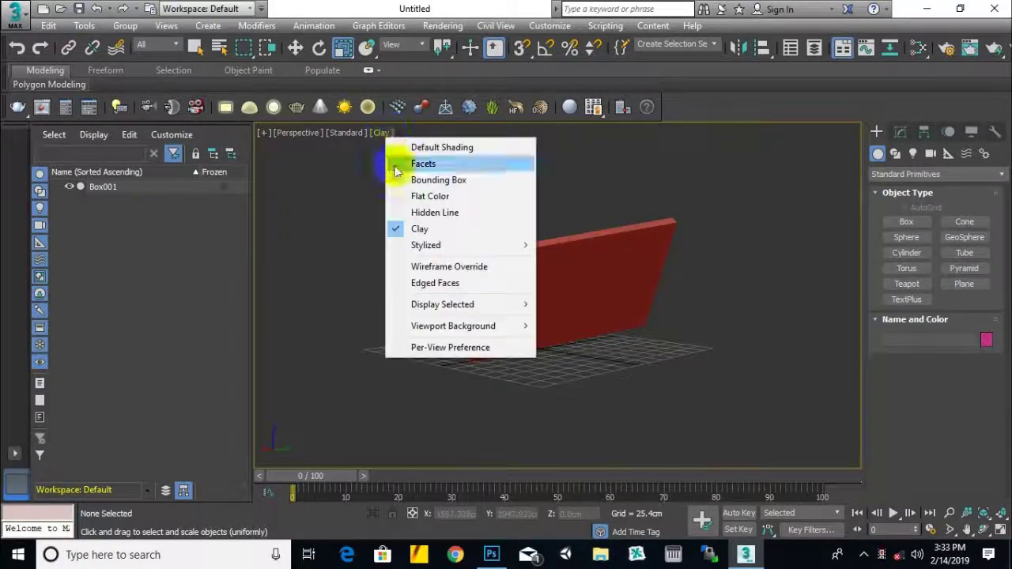
{"action": "left_click", "coordinate": [432, 283]}
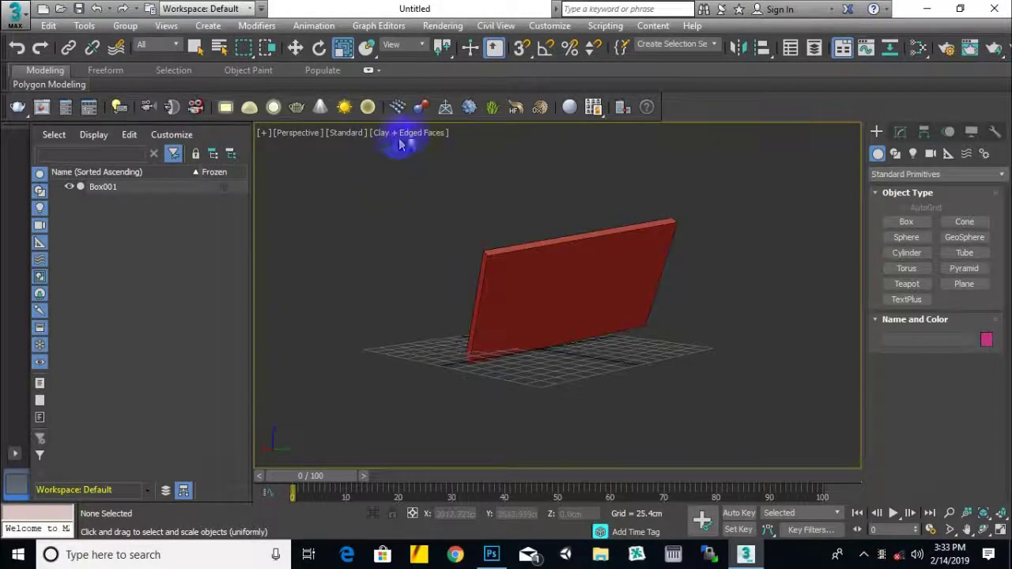
Preview the box with Wireframe Override and turn the override off again.
{"action": "left_click", "coordinate": [401, 133]}
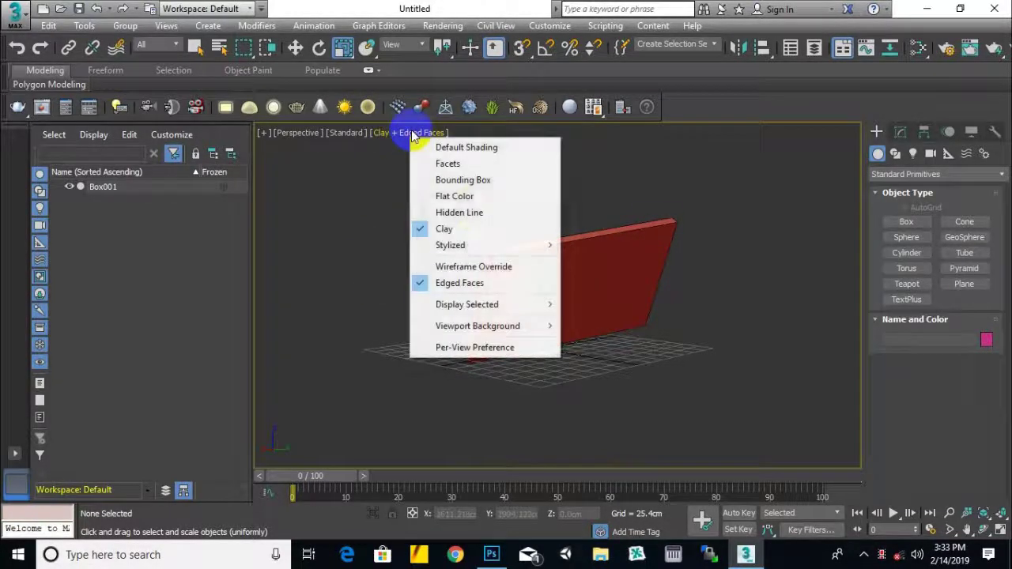
{"action": "left_click", "coordinate": [480, 268]}
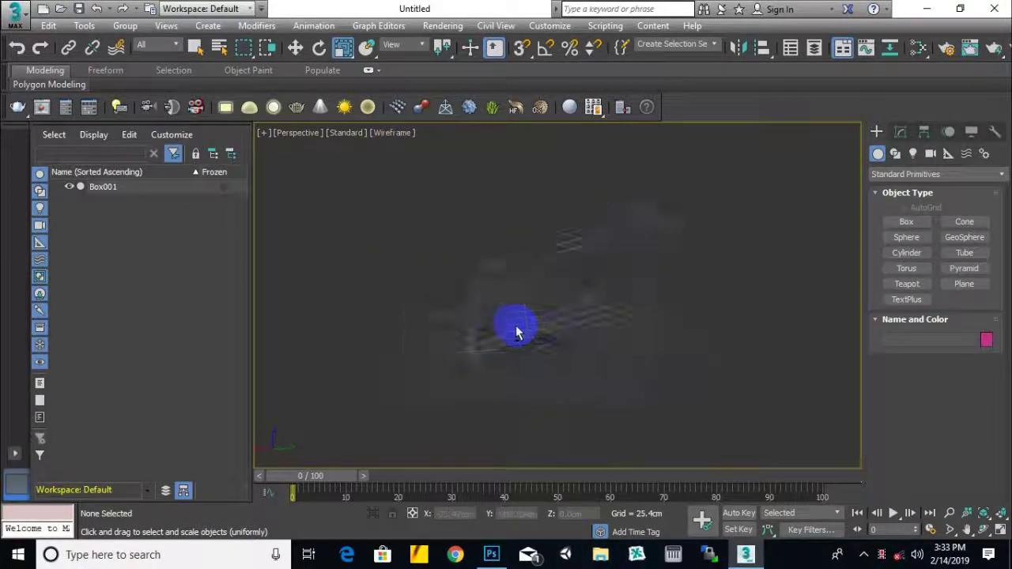
{"action": "left_click", "coordinate": [393, 133]}
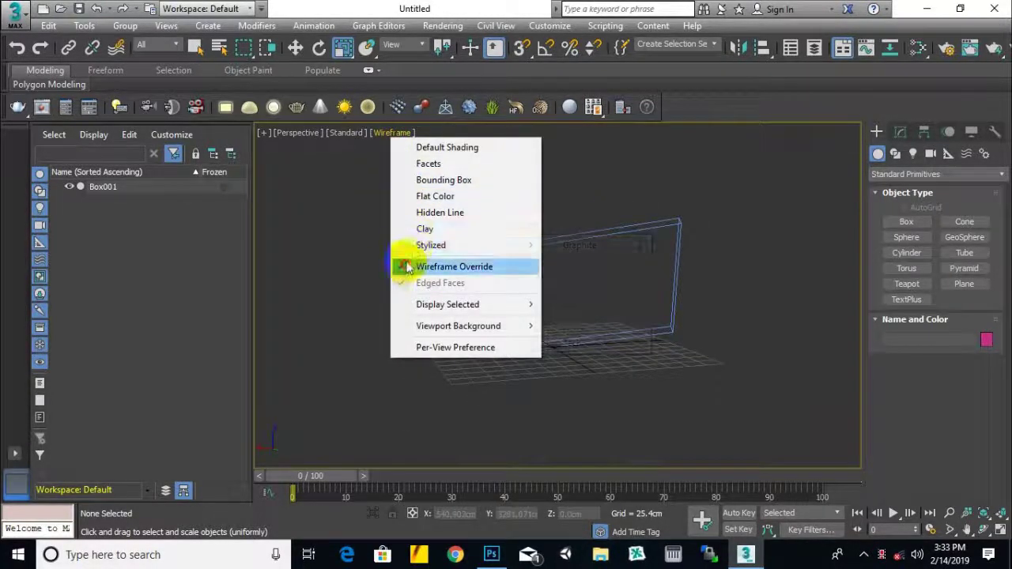
{"action": "left_click", "coordinate": [406, 269]}
Set the Perspective viewport to Default Shading and turn Edged Faces off.
{"action": "left_click", "coordinate": [402, 133]}
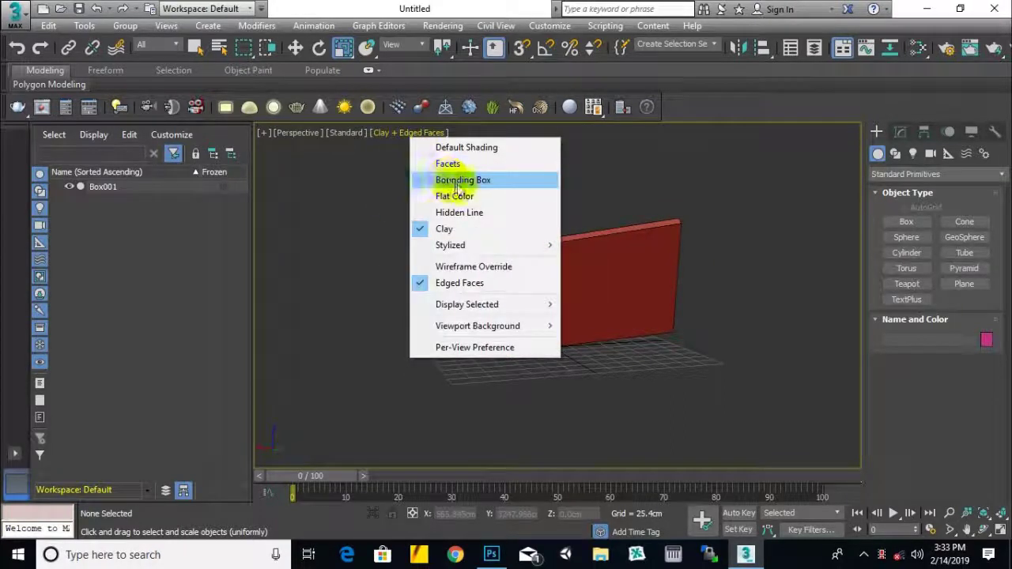
{"action": "left_click", "coordinate": [445, 148]}
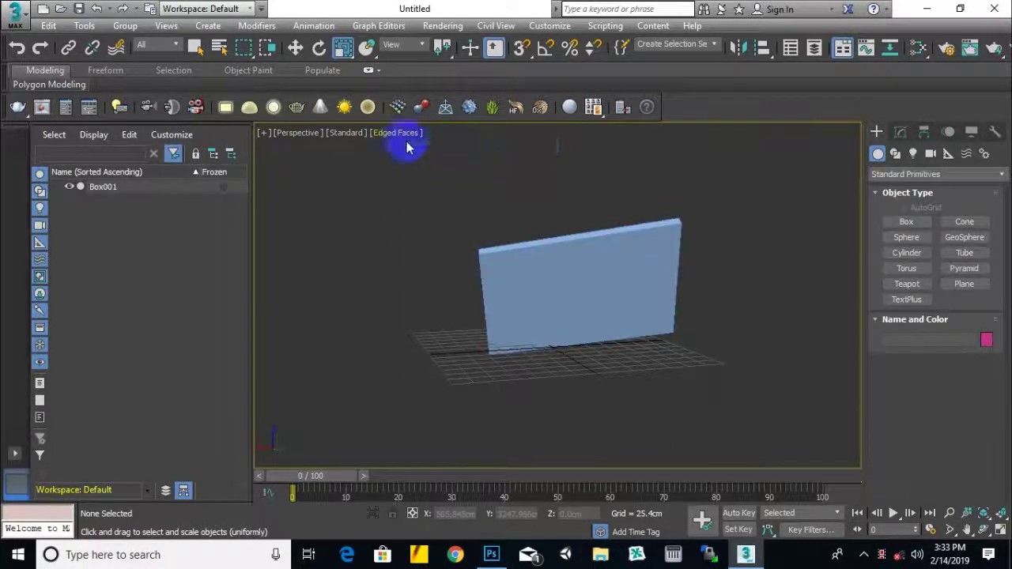
{"action": "left_click", "coordinate": [403, 132]}
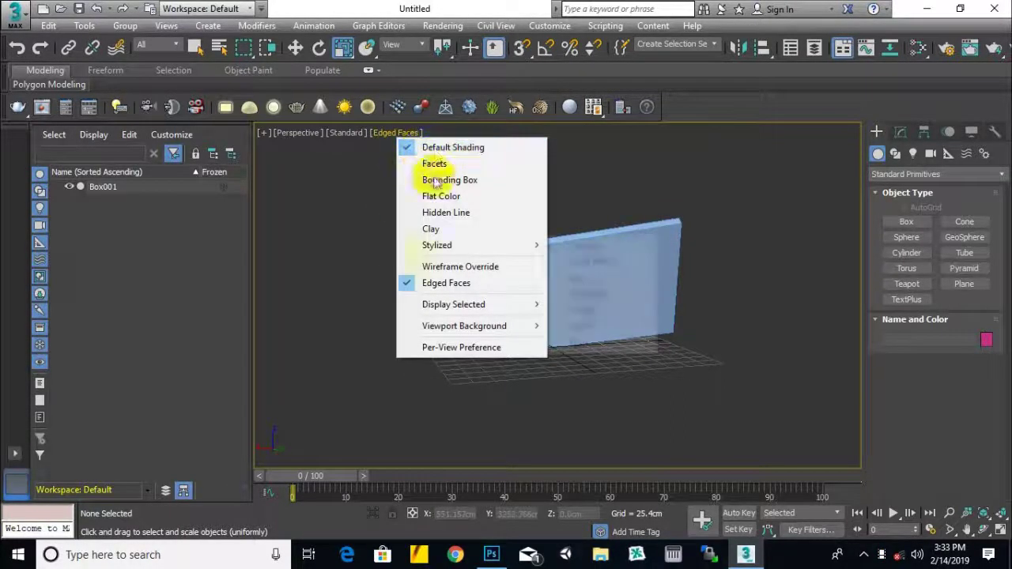
{"action": "left_click", "coordinate": [431, 283]}
{"action": "left_click", "coordinate": [419, 133]}
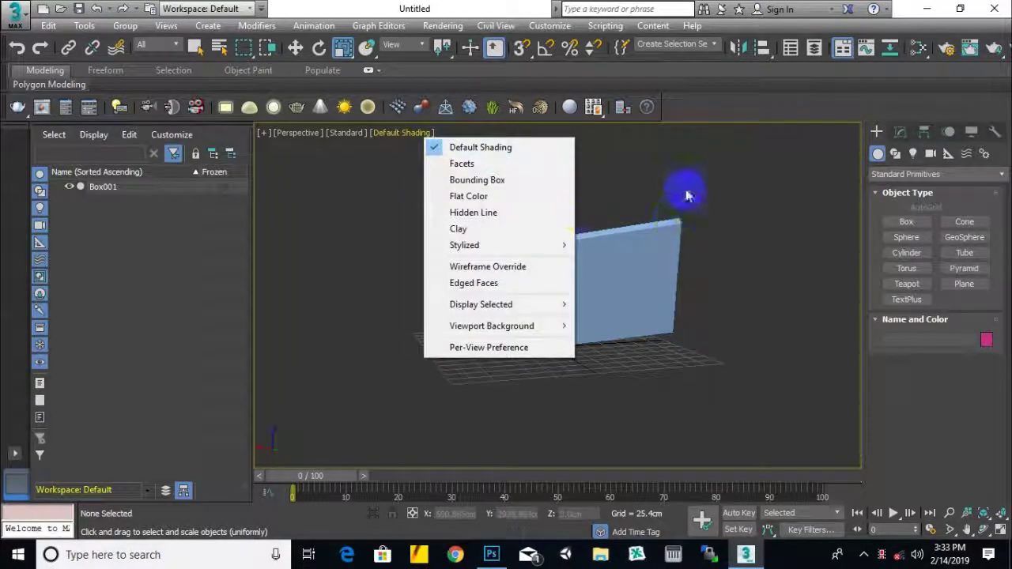
{"action": "left_click", "coordinate": [639, 206]}
{"action": "middle_click_drag", "start_coordinate": [522, 222], "coordinate": [492, 246]}
{"action": "left_click", "coordinate": [413, 132]}
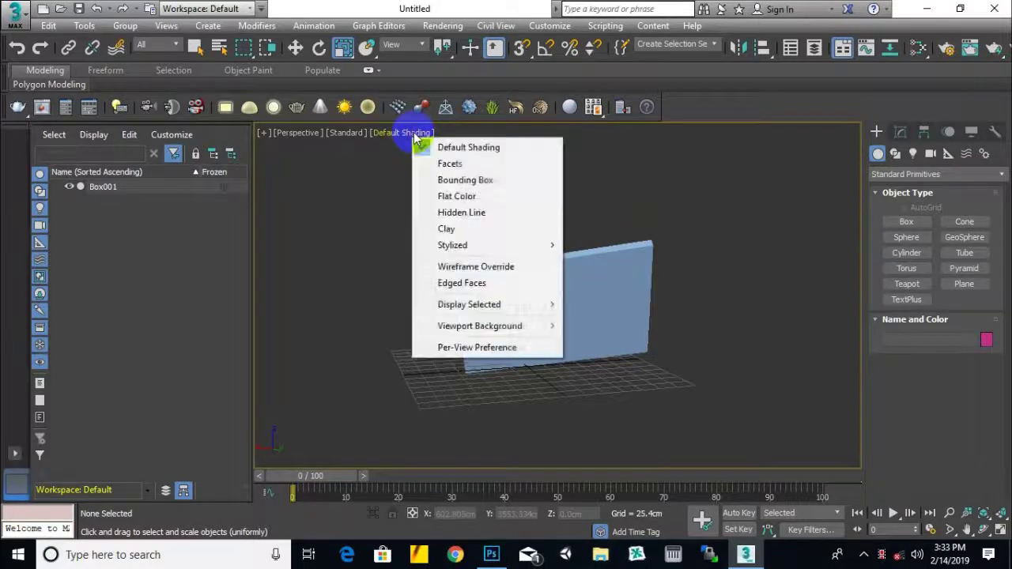
{"action": "left_click", "coordinate": [735, 243]}
{"action": "mouse_move", "coordinate": [481, 282]}
{"action": "middle_mouse_down", "text": "alt"}
{"action": "mouse_move", "coordinate": [403, 272]}
{"action": "mouse_move", "coordinate": [515, 280]}
{"action": "mouse_move", "coordinate": [417, 291]}
{"action": "mouse_move", "coordinate": [426, 255]}
{"action": "middle_mouse_up", "text": "alt"}
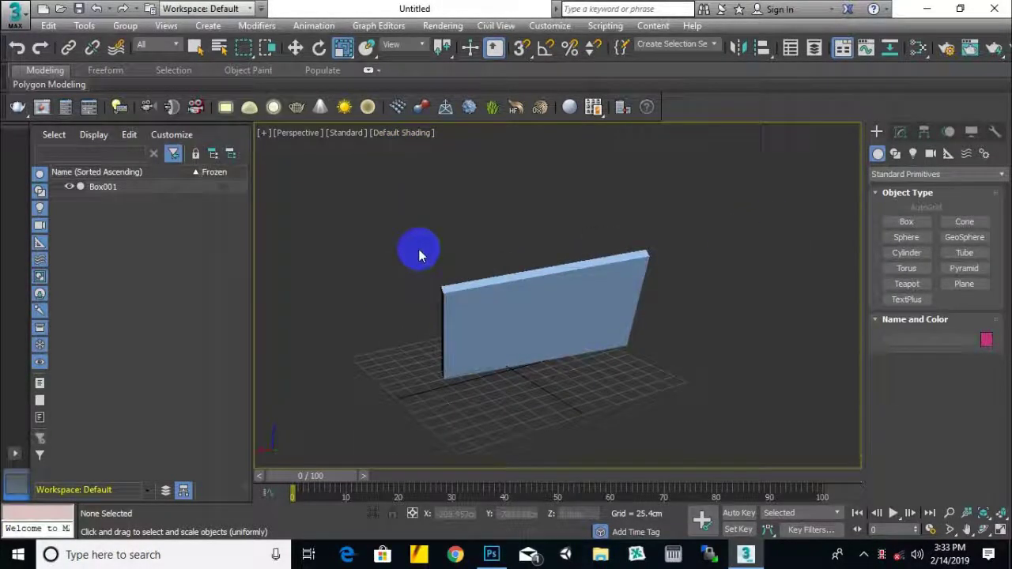
Show the four-viewport layout, orbit the disabled Perspective view, and enlarge that viewport in both height and width.
{"action": "key", "text": "alt+w"}
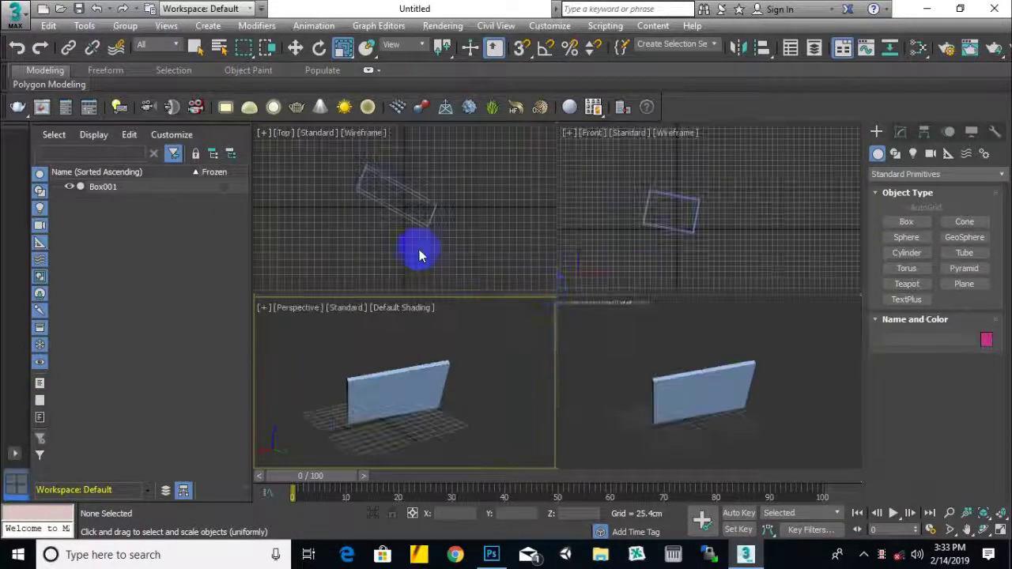
{"action": "middle_click_drag", "start_coordinate": [563, 318], "coordinate": [639, 350], "text": "alt"}
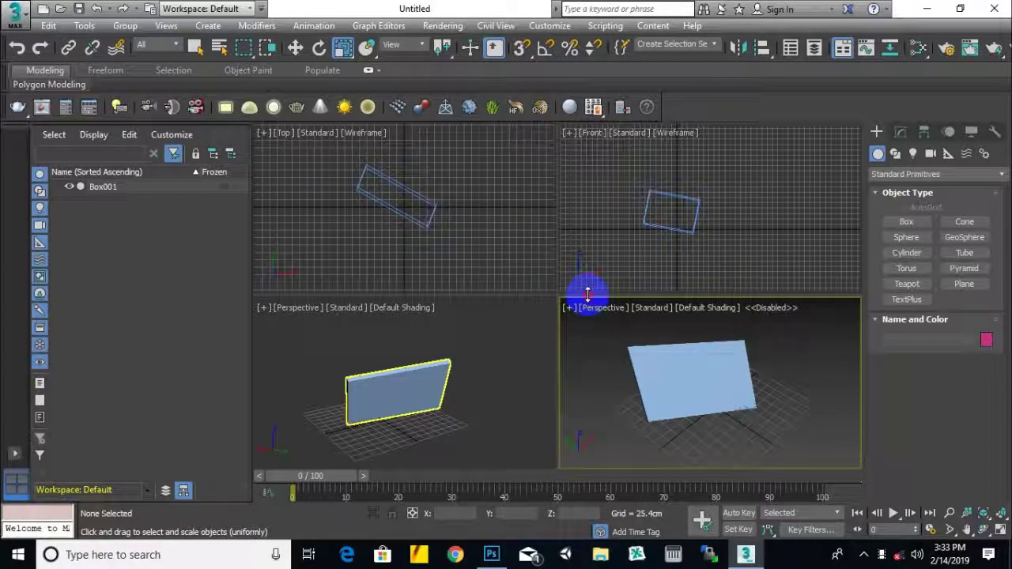
{"action": "left_click_drag", "start_coordinate": [587, 231], "coordinate": [585, 229]}
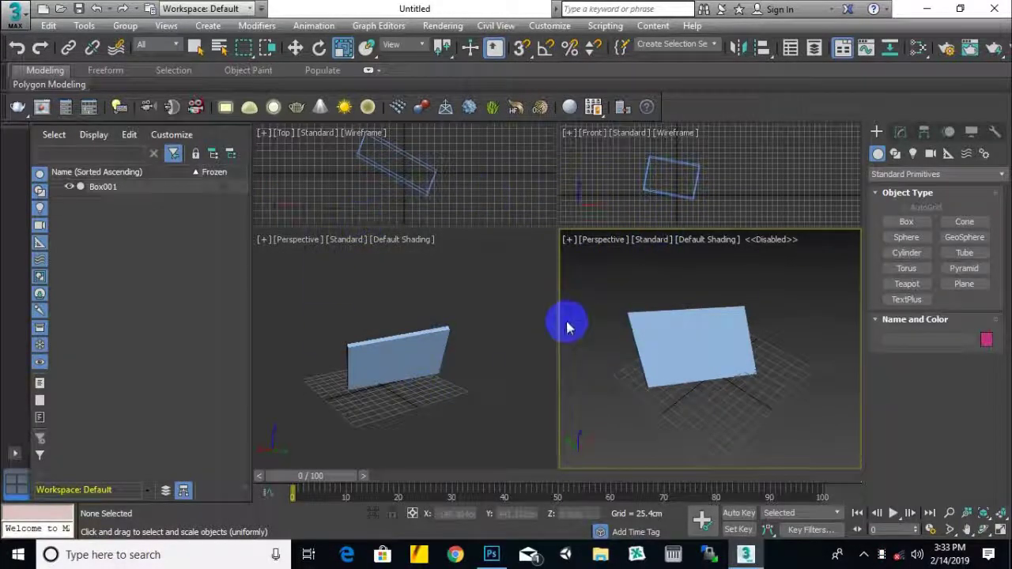
{"action": "left_click_drag", "start_coordinate": [558, 308], "coordinate": [441, 309]}
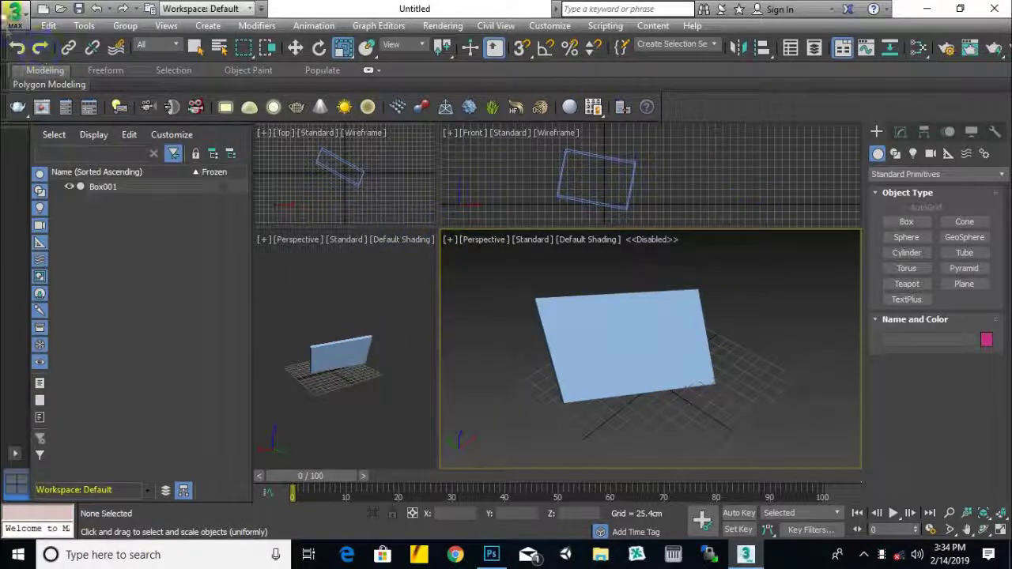
Reset 3ds Max, saving the current scene as scene1 in project1's scenes folder before confirming the reset.
{"action": "left_click", "coordinate": [14, 16]}
{"action": "left_click", "coordinate": [49, 86]}
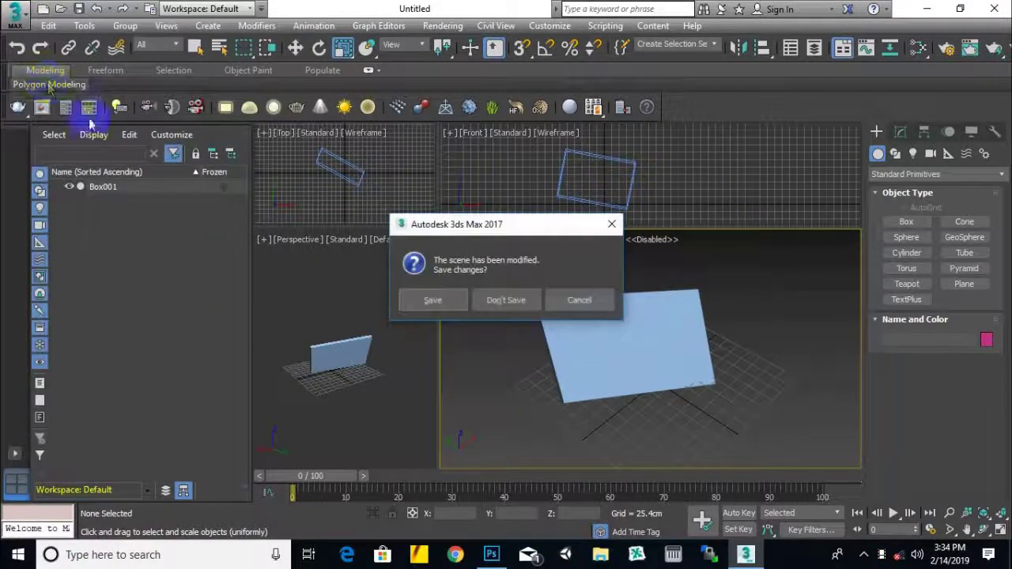
{"action": "left_click", "coordinate": [441, 299]}
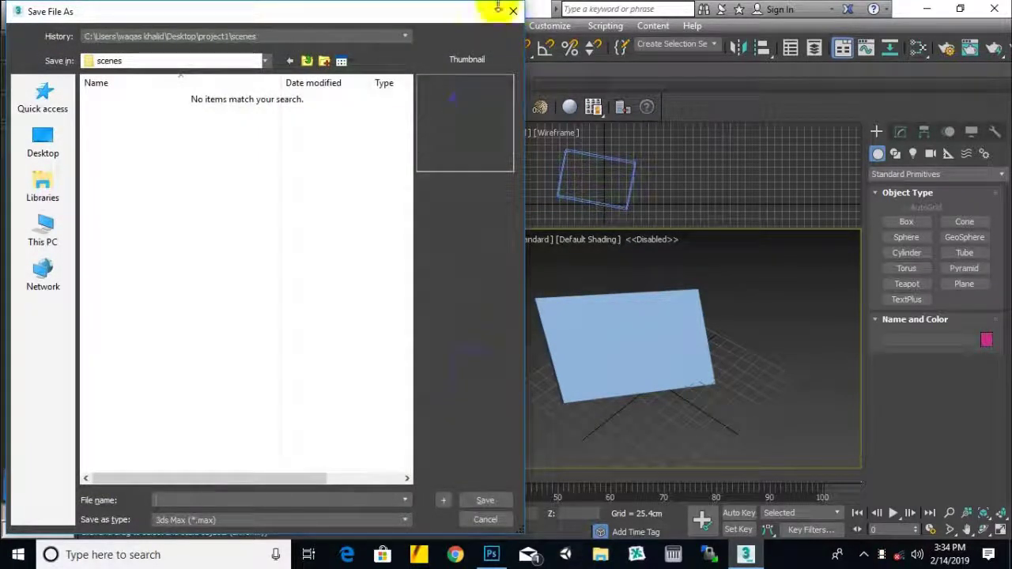
{"action": "left_click_drag", "start_coordinate": [455, 12], "coordinate": [763, 60]}
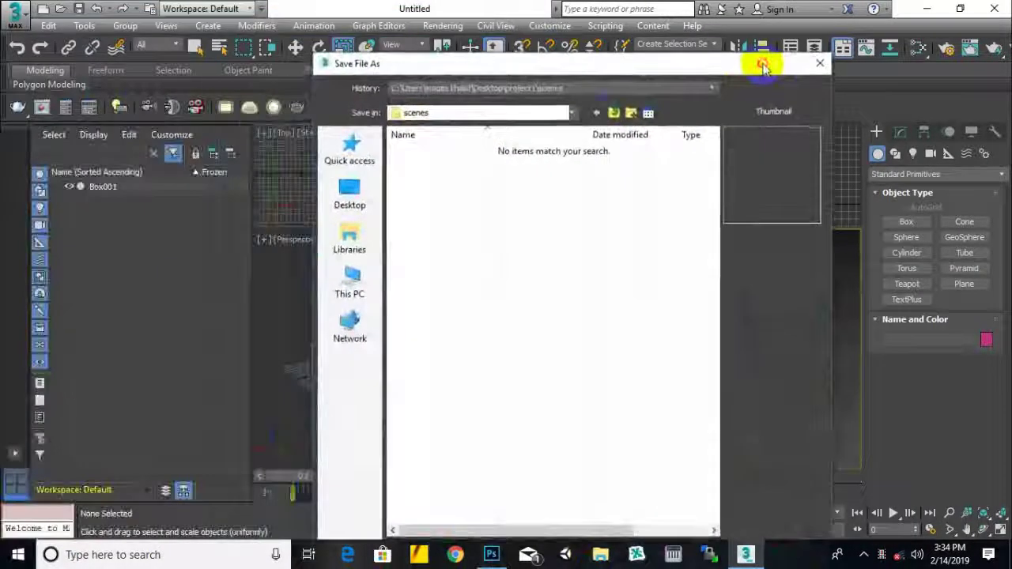
{"action": "left_click_drag", "start_coordinate": [583, 64], "coordinate": [601, 65]}
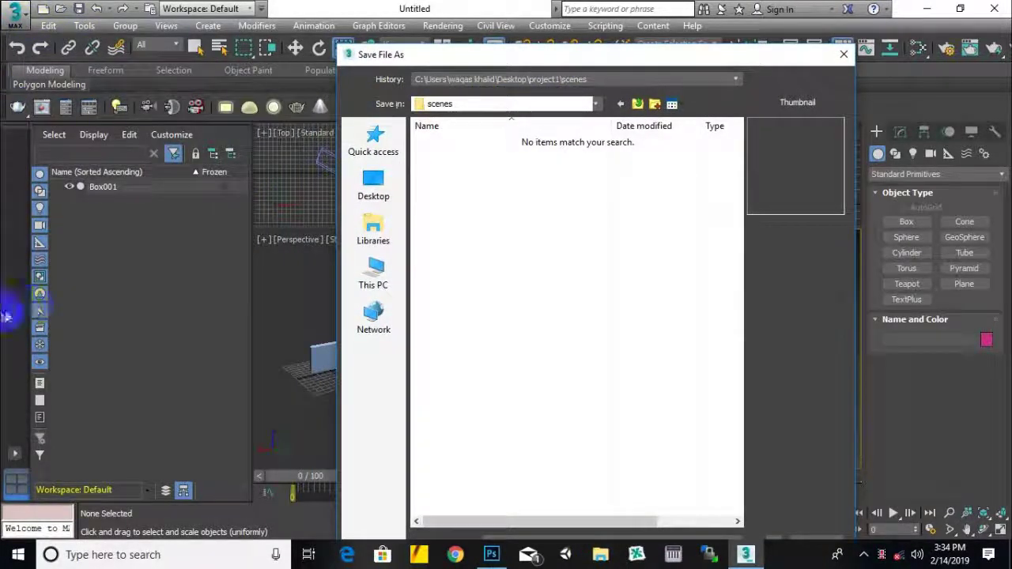
{"action": "left_click_drag", "start_coordinate": [486, 55], "coordinate": [464, 47]}
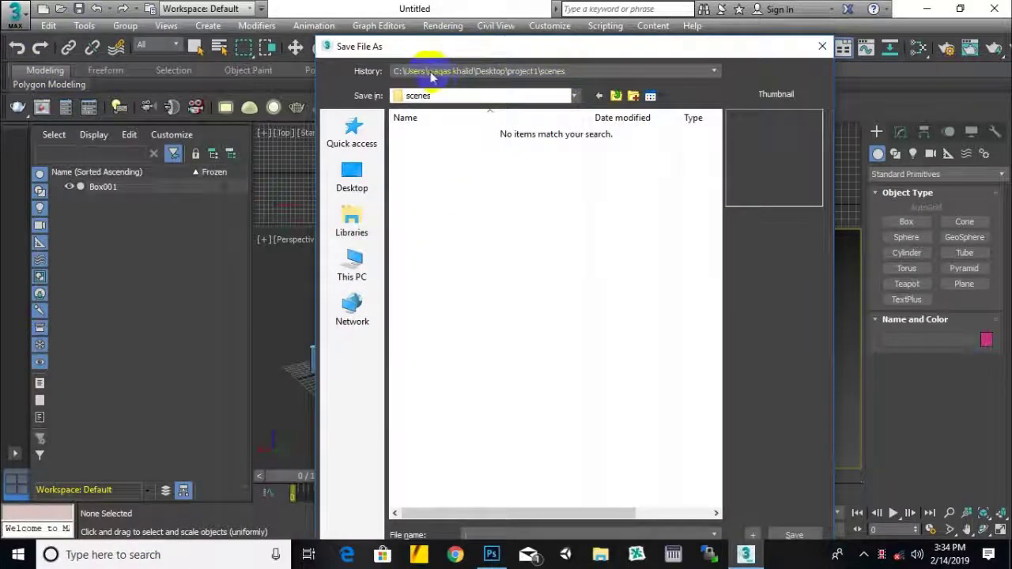
{"action": "left_click", "coordinate": [423, 72]}
{"action": "left_click", "coordinate": [540, 263]}
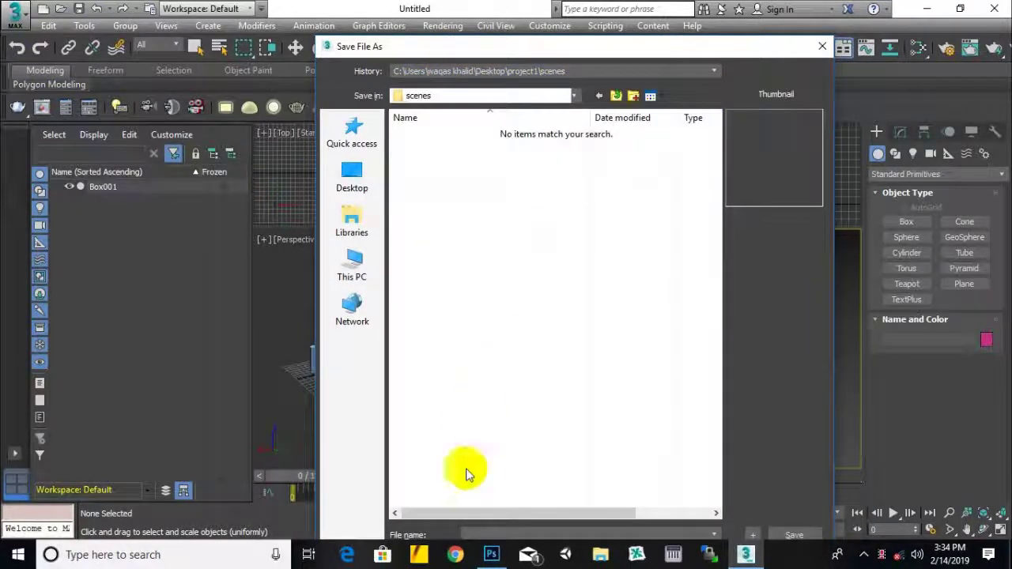
{"action": "left_click_drag", "start_coordinate": [576, 46], "coordinate": [561, 24]}
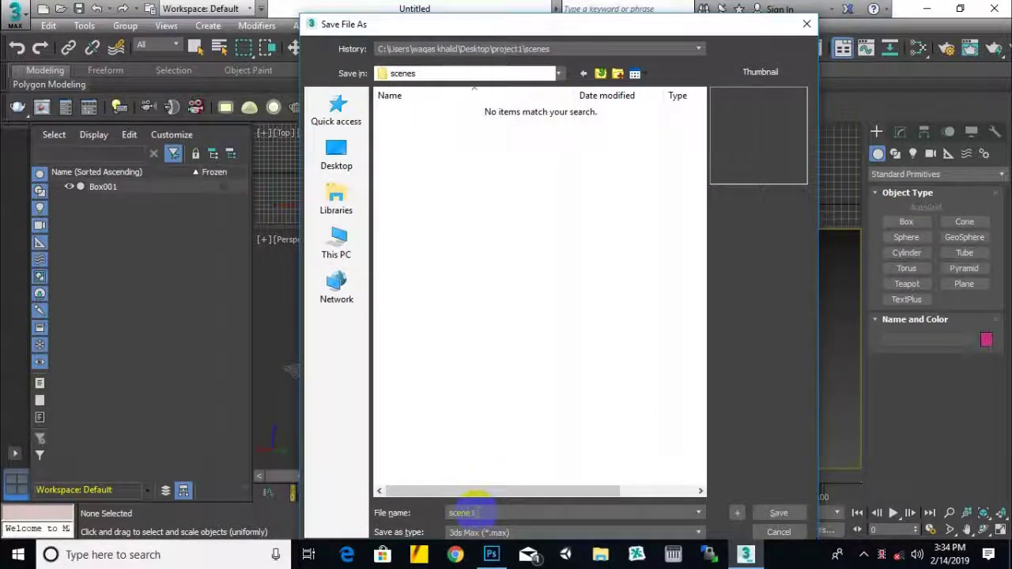
{"action": "left_click", "coordinate": [778, 513]}
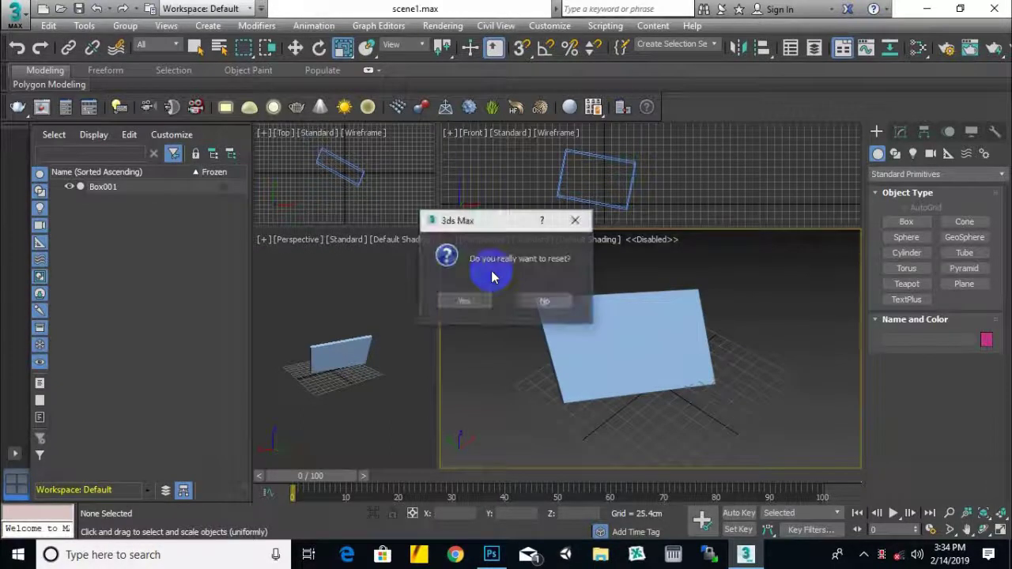
{"action": "left_click", "coordinate": [469, 306]}
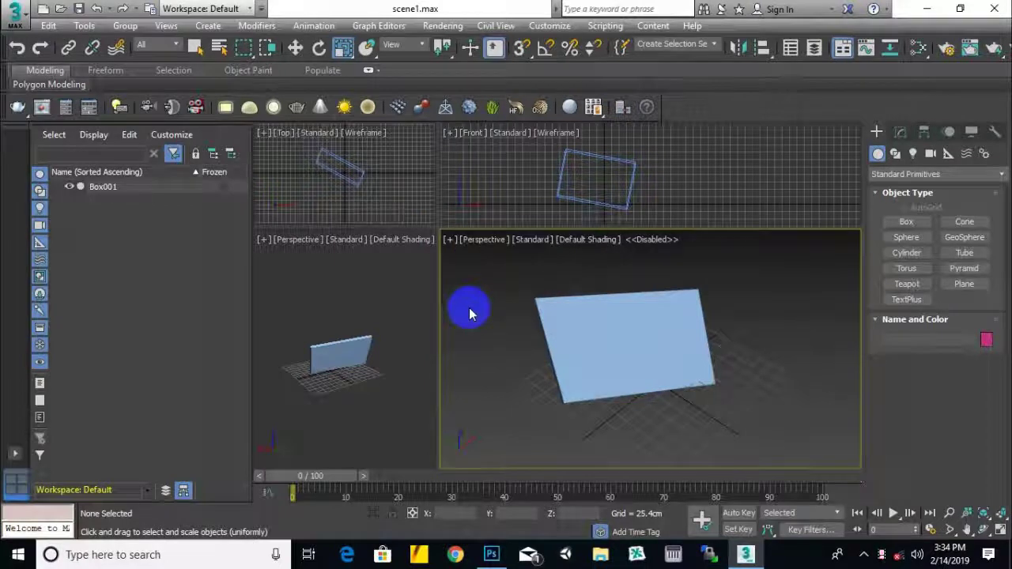